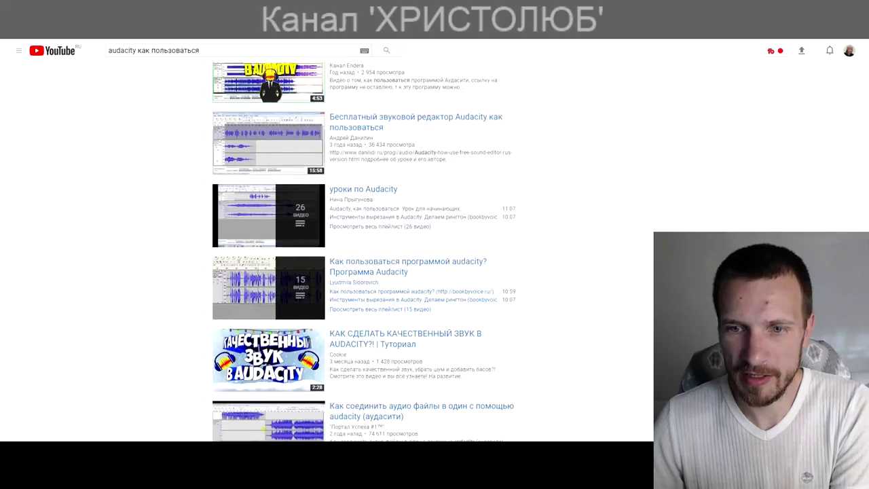
# Look through the YouTube search results for lessons on how to use Audacity
pyautogui.scroll(-1, 511, 293)
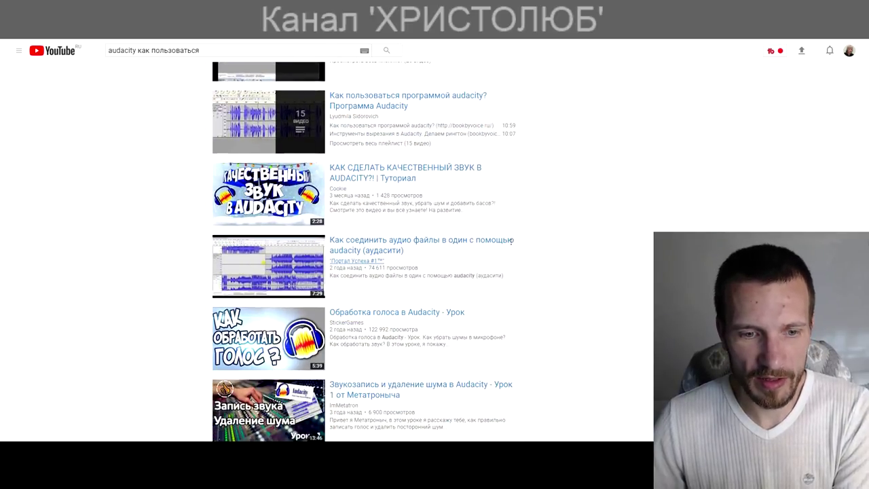
pyautogui.scroll(-1, 512, 169)
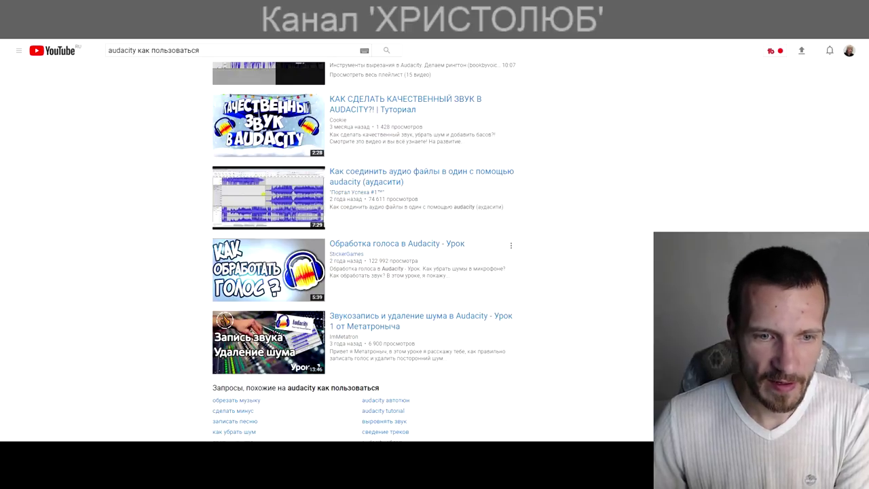
pyautogui.scroll(8, 511, 173)
pyautogui.scroll(2, 363, 251)
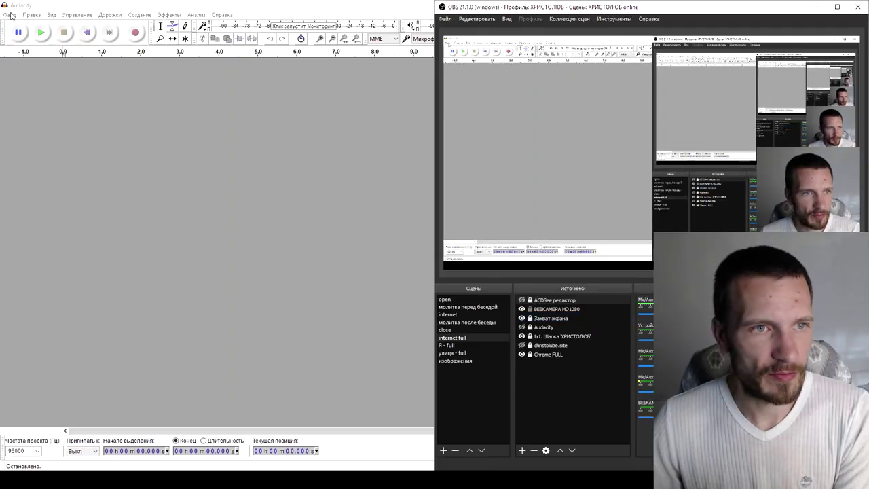
# Switch from Audacity to OBS and set the OBS window to stay on top of other windows
pyautogui.click(10, 15)
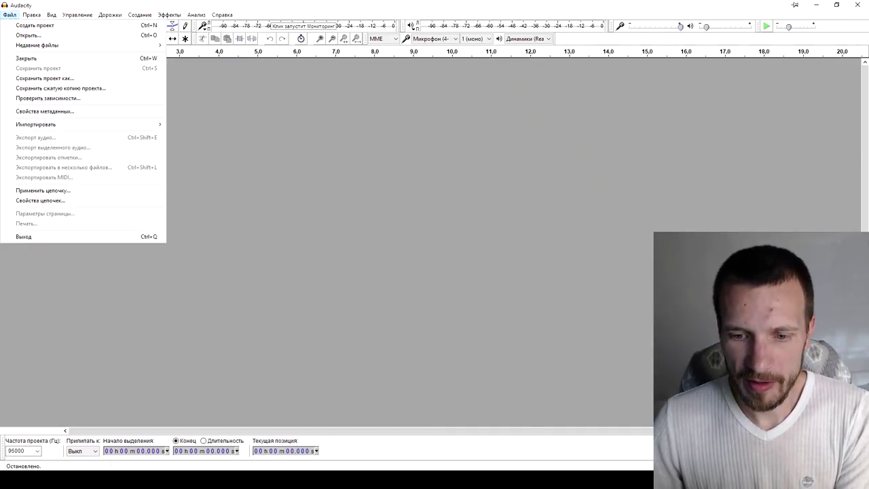
pyautogui.hotkey('alt', 'Tab')
pyautogui.click(443, 19)
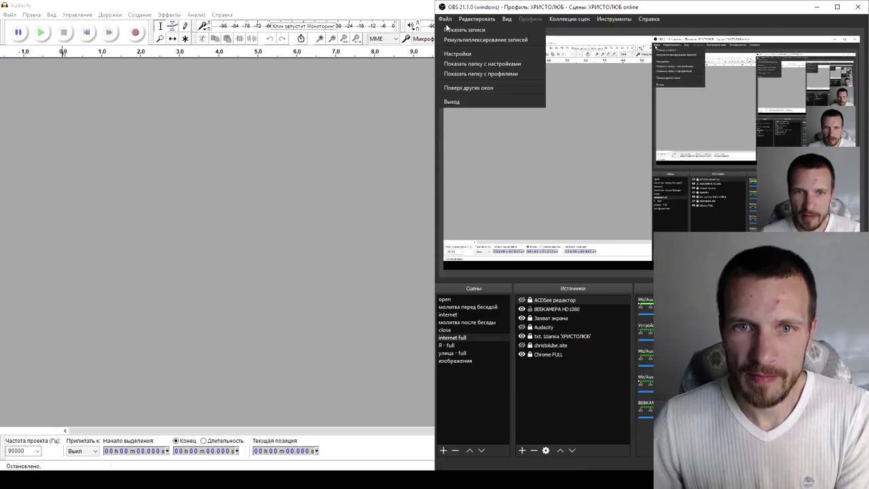
pyautogui.click(469, 86)
# Look over the recent files list in Audacity and minimise the OBS window
pyautogui.click(5, 15)
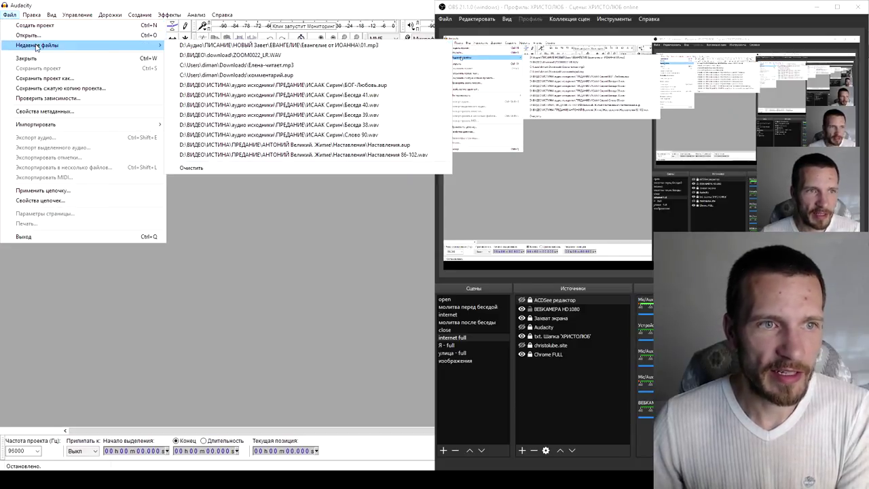
pyautogui.click(42, 26)
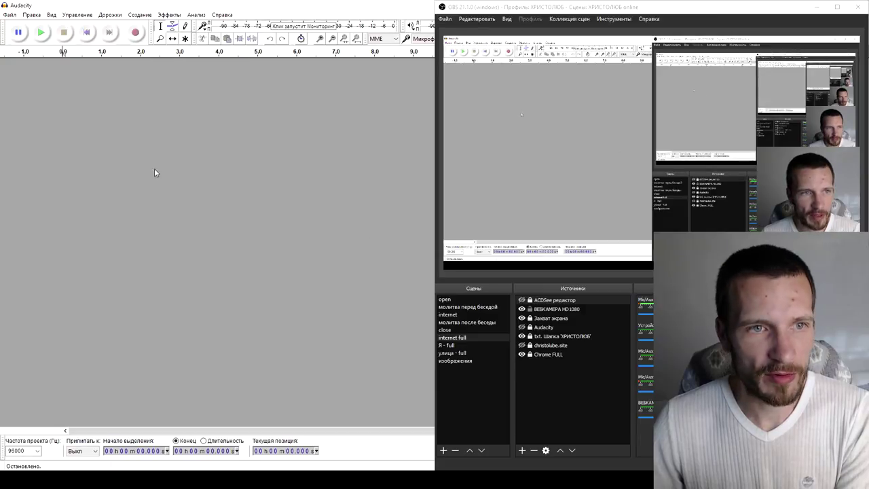
pyautogui.click(815, 7)
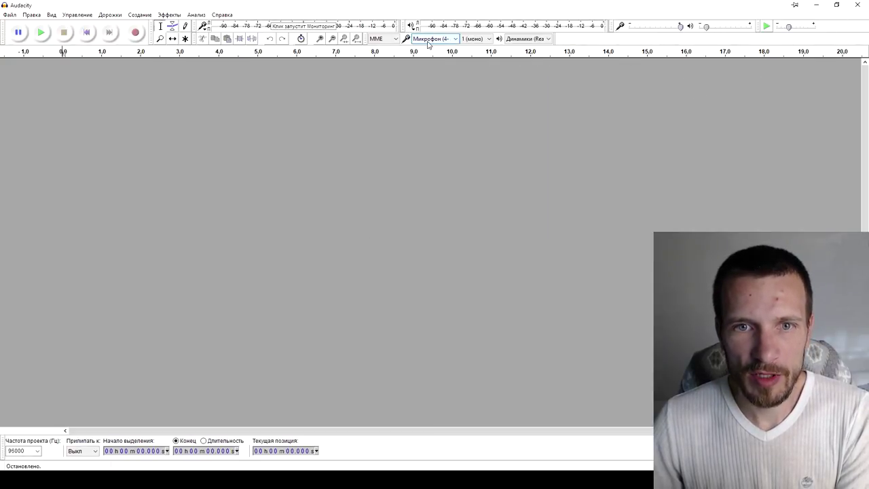
# Review the available recording devices and check the microphone recording level
pyautogui.click(455, 40)
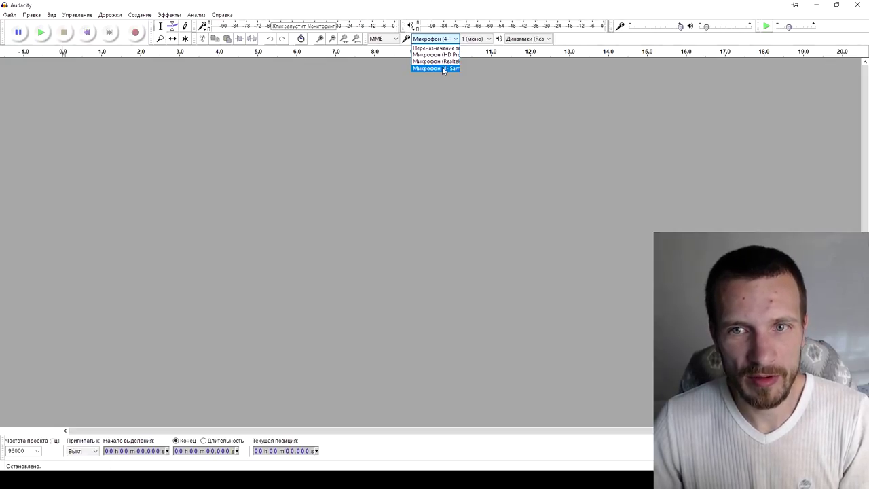
pyautogui.click(680, 28)
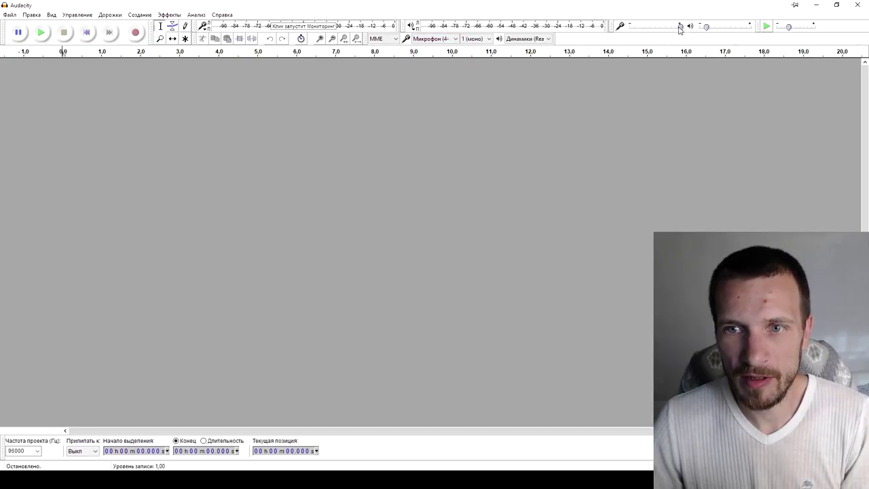
pyautogui.moveTo(680, 28)
pyautogui.mouseDown()
pyautogui.moveTo(638, 28)
pyautogui.moveTo(680, 28)
pyautogui.mouseUp()
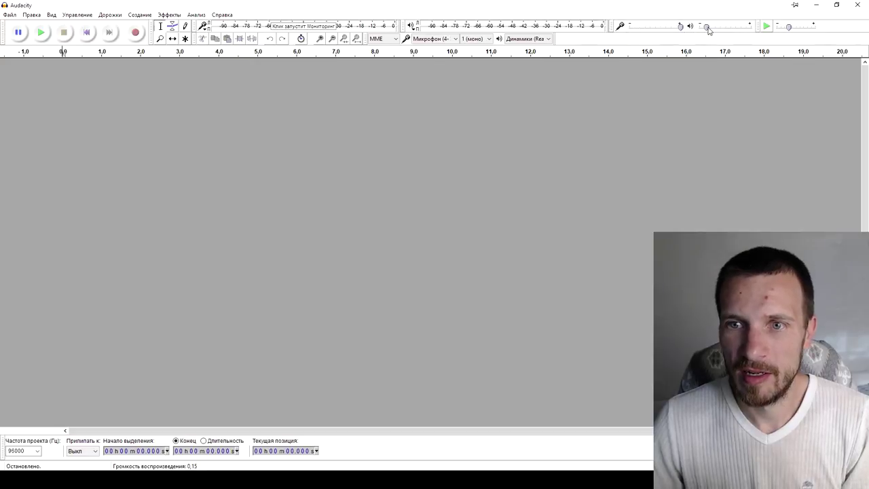
# Raise the playback volume slightly
pyautogui.moveTo(706, 29)
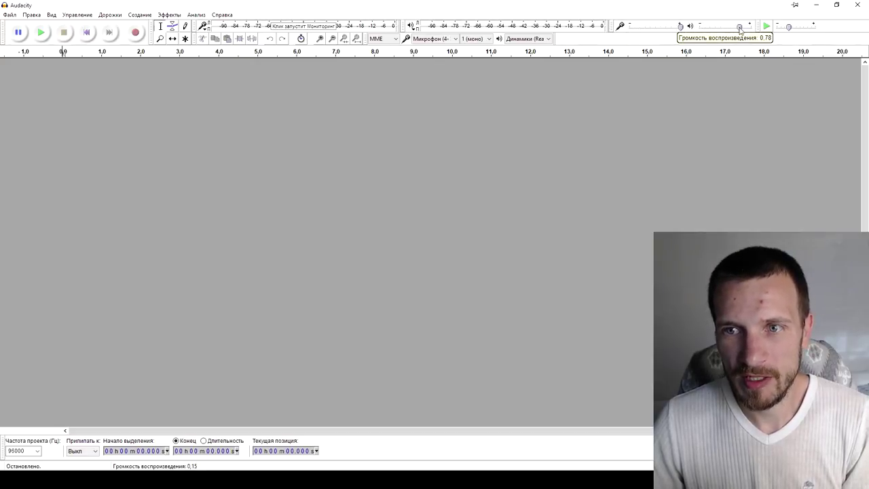
pyautogui.moveTo(718, 29); pyautogui.dragTo(718, 28)
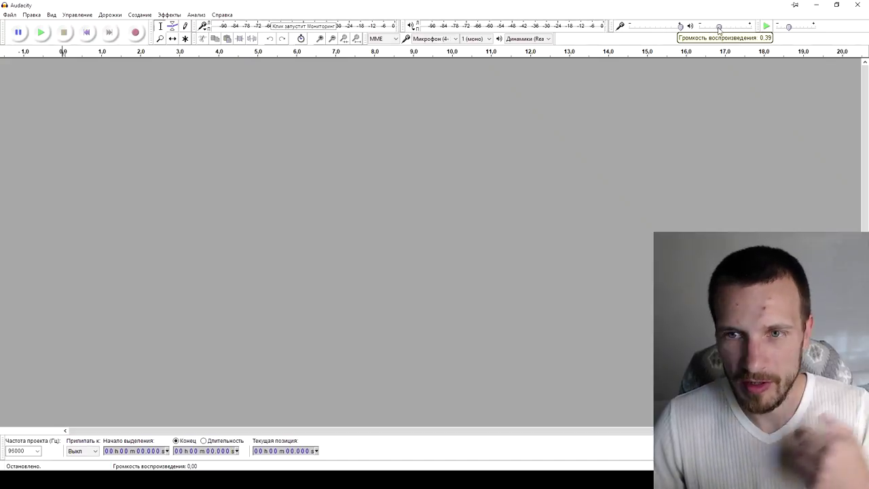
pyautogui.moveTo(708, 27)
pyautogui.mouseDown()
pyautogui.moveTo(752, 27)
pyautogui.moveTo(715, 28)
pyautogui.mouseUp()
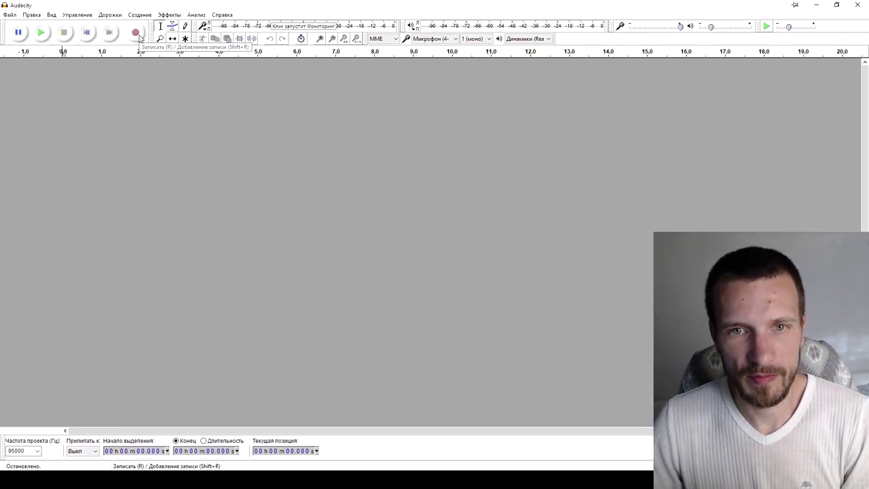
# Choose the Realtek microphone as the recording device and record a voice sample of about 12 seconds
pyautogui.click(435, 39)
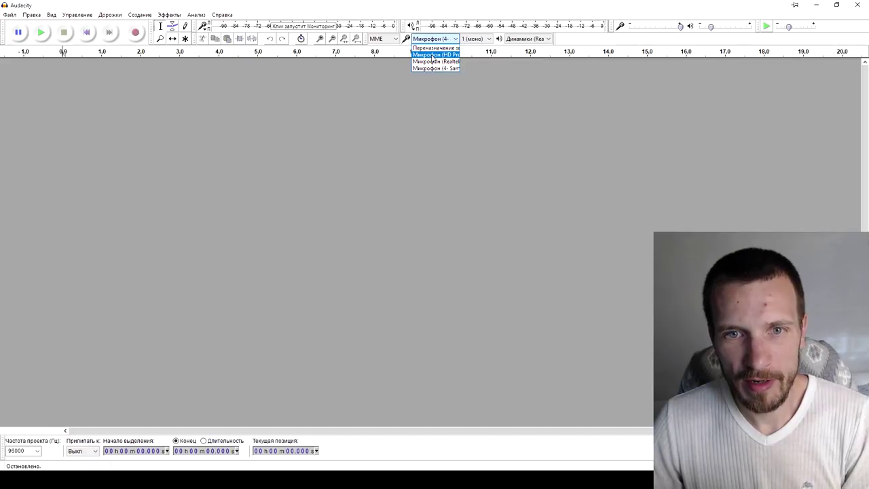
pyautogui.click(435, 61)
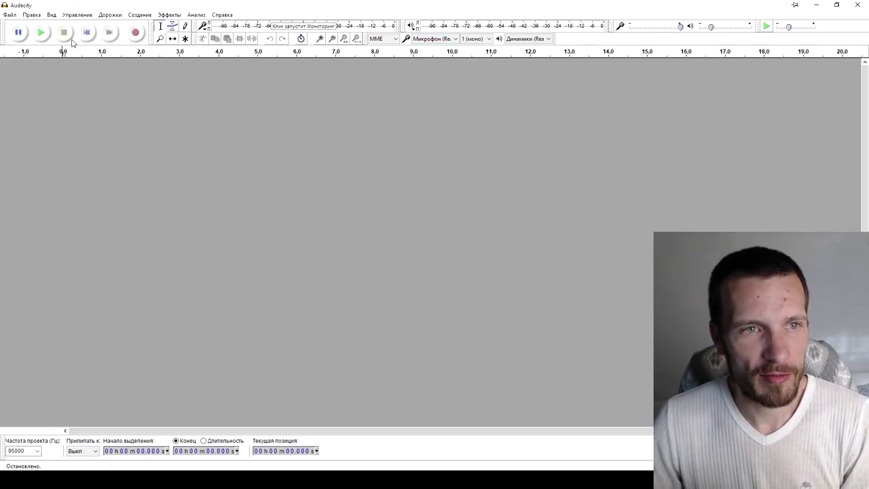
pyautogui.click(136, 32)
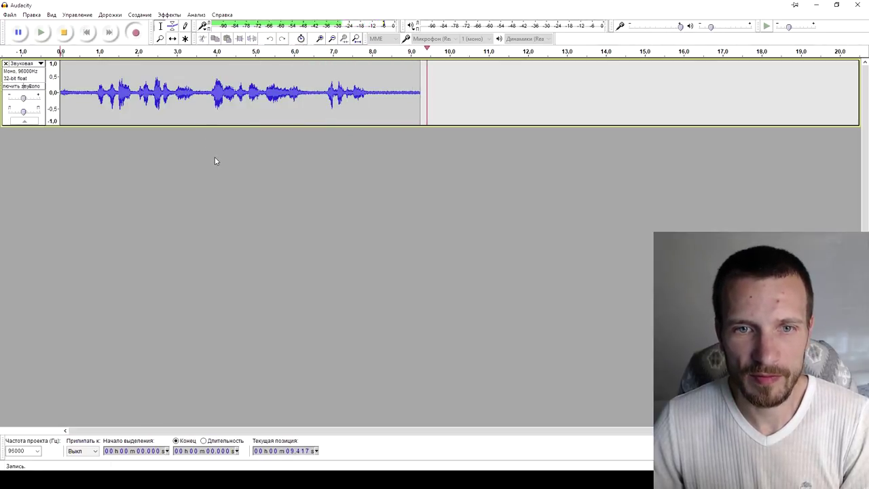
pyautogui.click(64, 32)
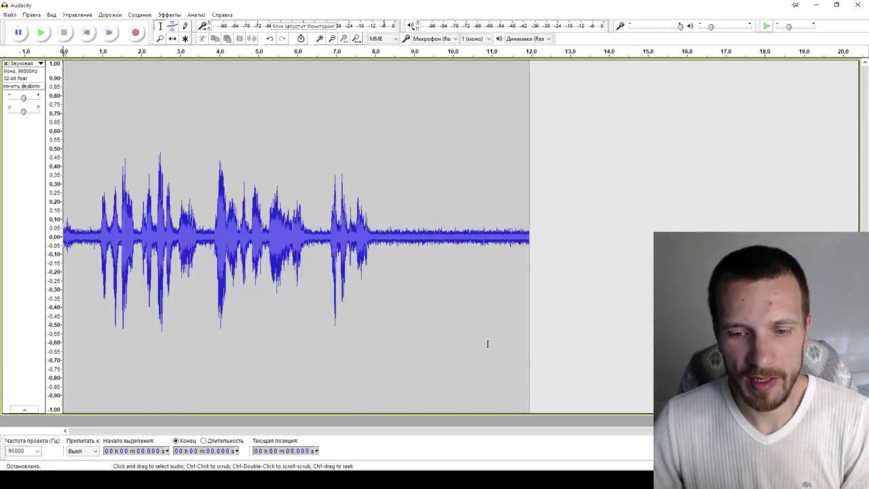
# Bring OBS up beside Audacity and play back the voice sample from near its start
pyautogui.click(574, 480)
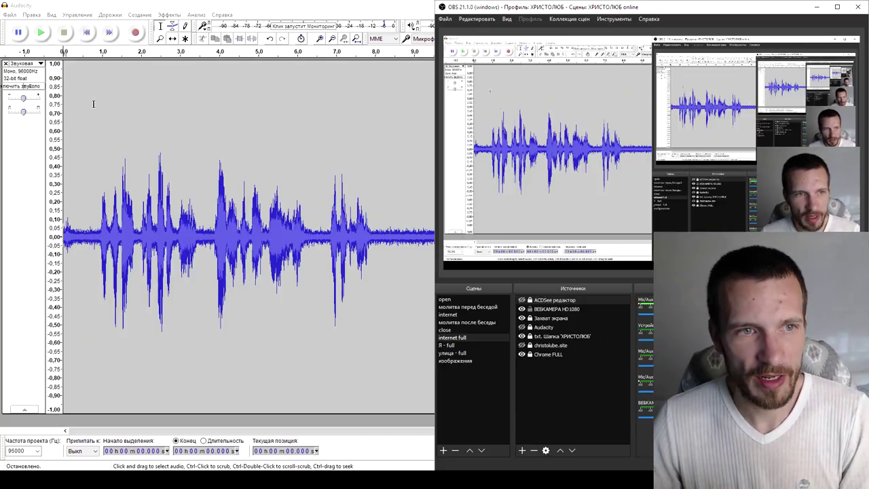
pyautogui.click(70, 93)
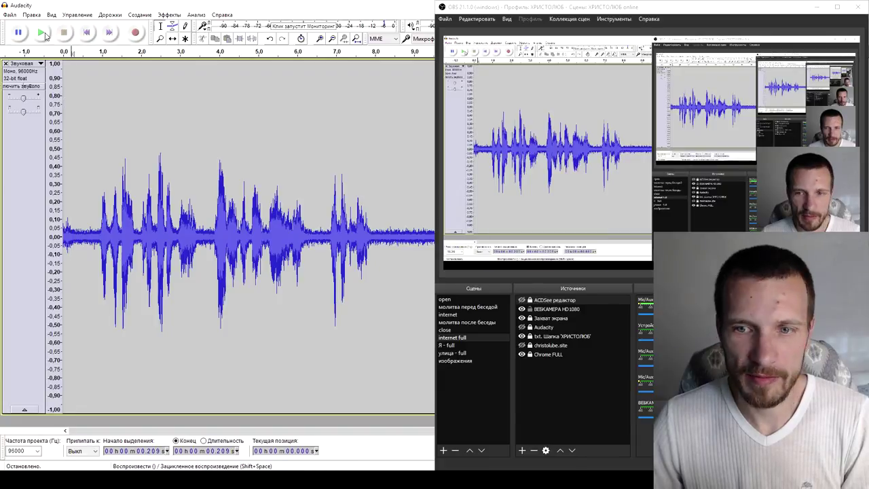
pyautogui.click(42, 33)
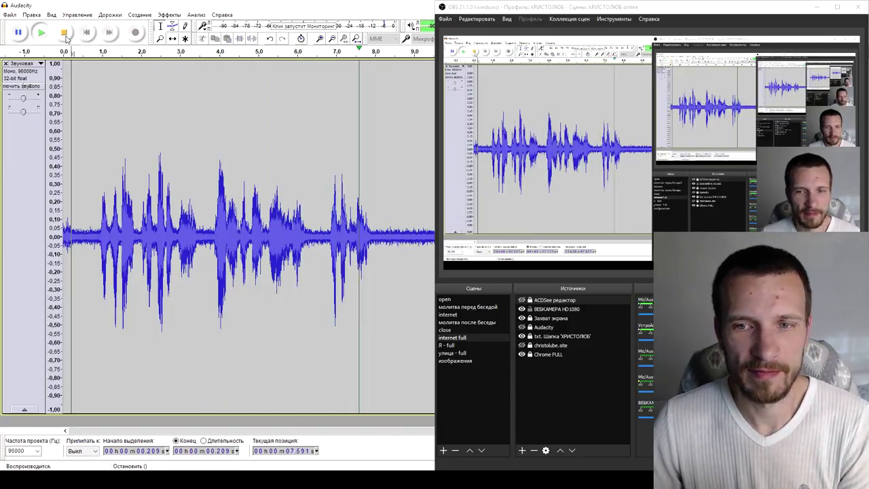
pyautogui.click(64, 34)
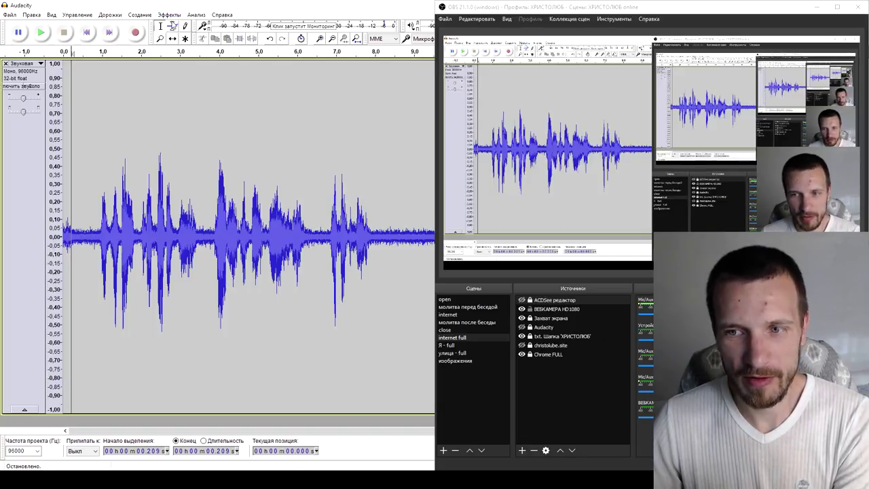
# Choose the HD Pro microphone as the recording device and record a second sample of about 12 seconds on a new track
pyautogui.click(421, 39)
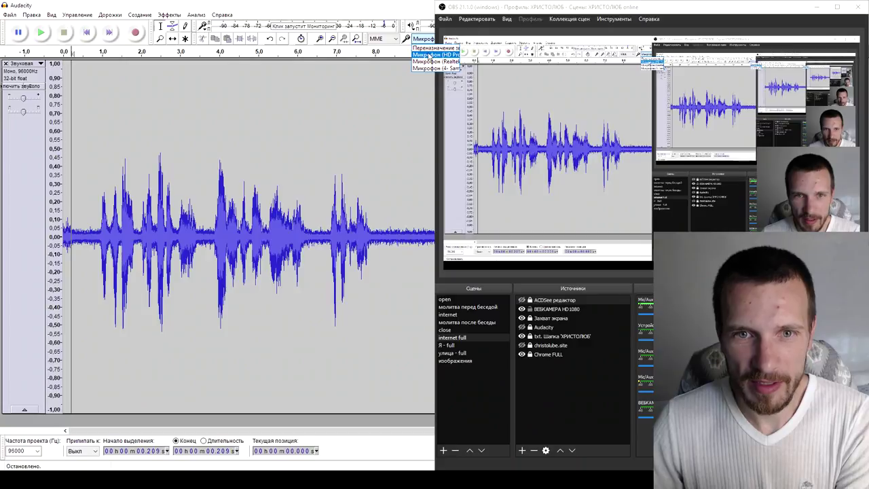
pyautogui.click(432, 54)
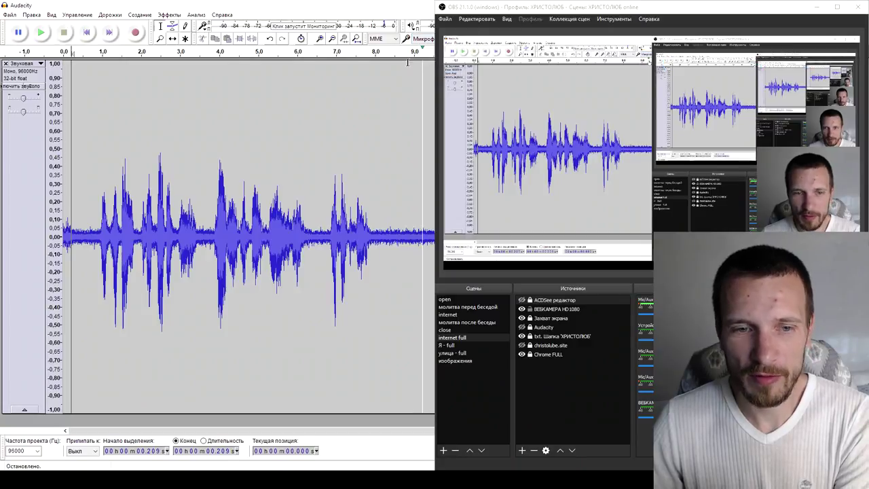
pyautogui.click(137, 33)
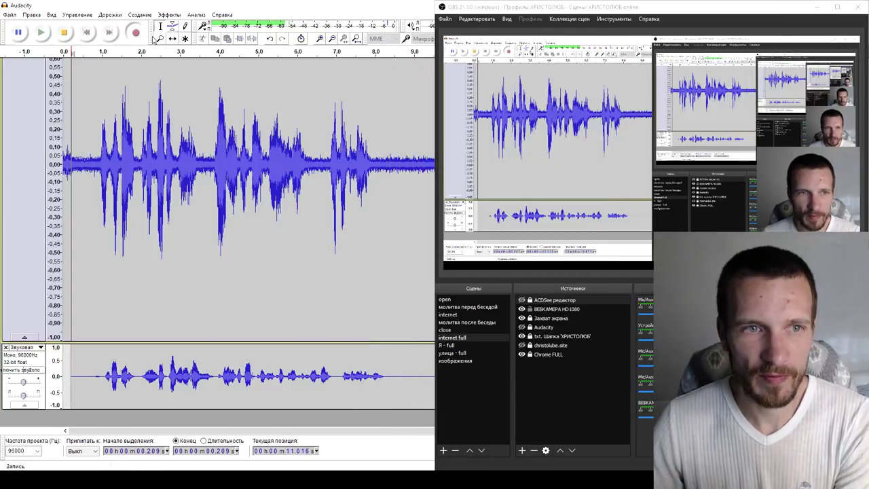
pyautogui.click(64, 34)
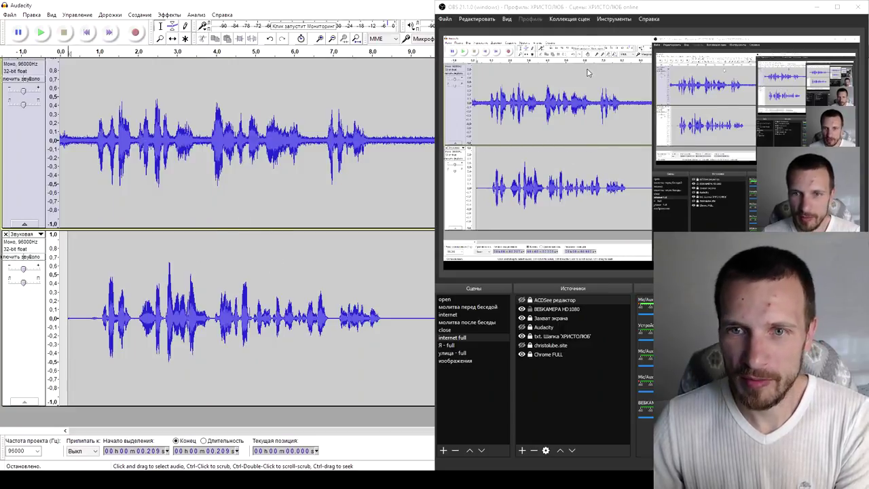
# Choose the "Микрофон (4- Sam" device and record a third sample of about 14.5 seconds on a new track
pyautogui.click(424, 39)
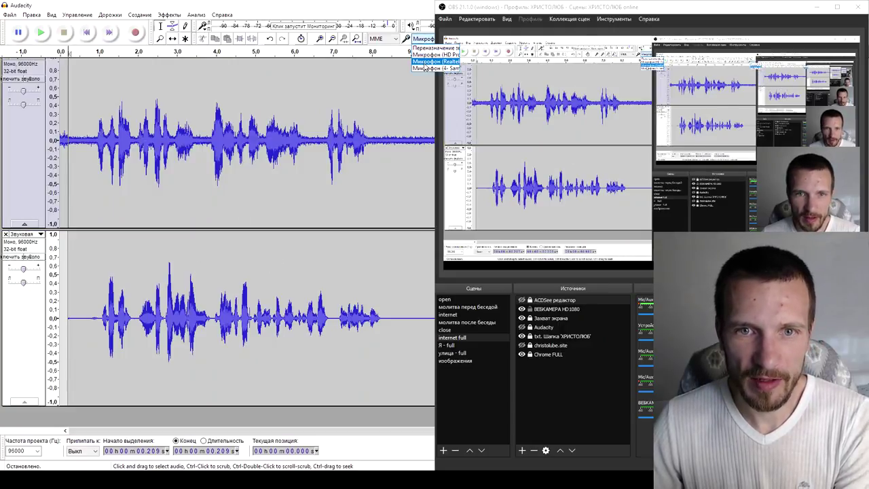
pyautogui.click(424, 65)
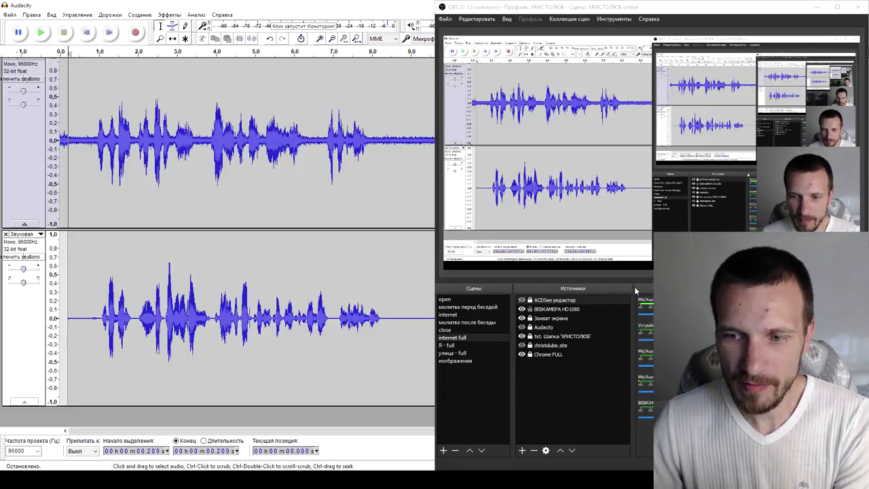
pyautogui.click(135, 33)
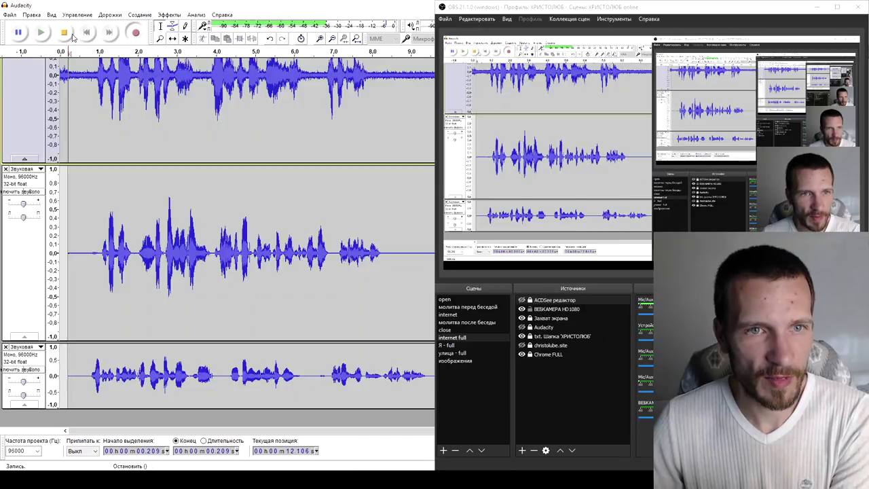
pyautogui.click(70, 36)
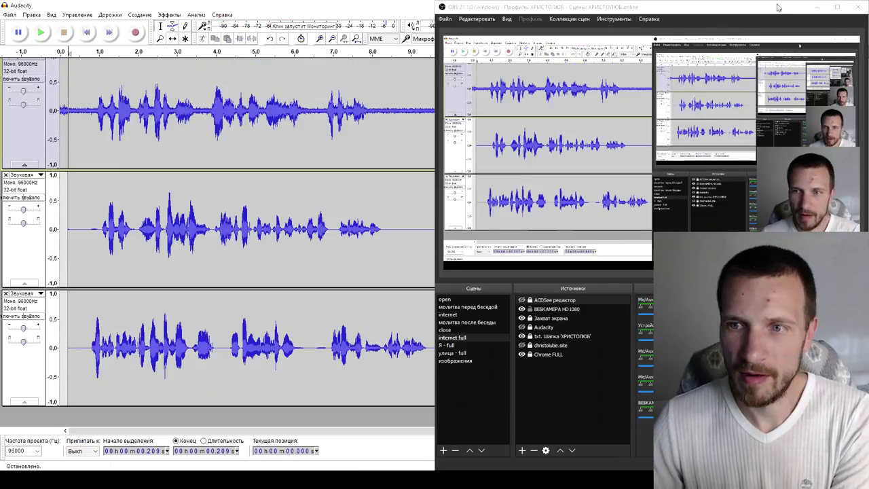
# Minimise OBS and use Time Shift to move the second track's clip onto the first track, just after its existing clip
pyautogui.click(818, 6)
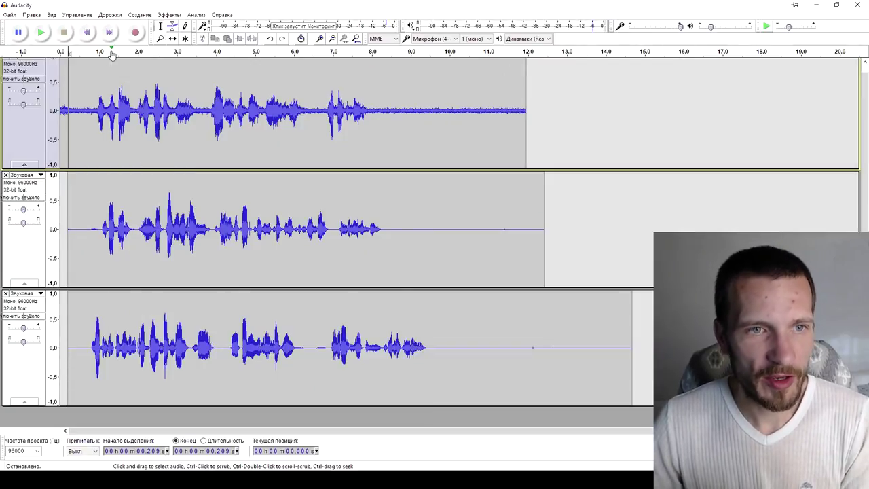
pyautogui.click(173, 40)
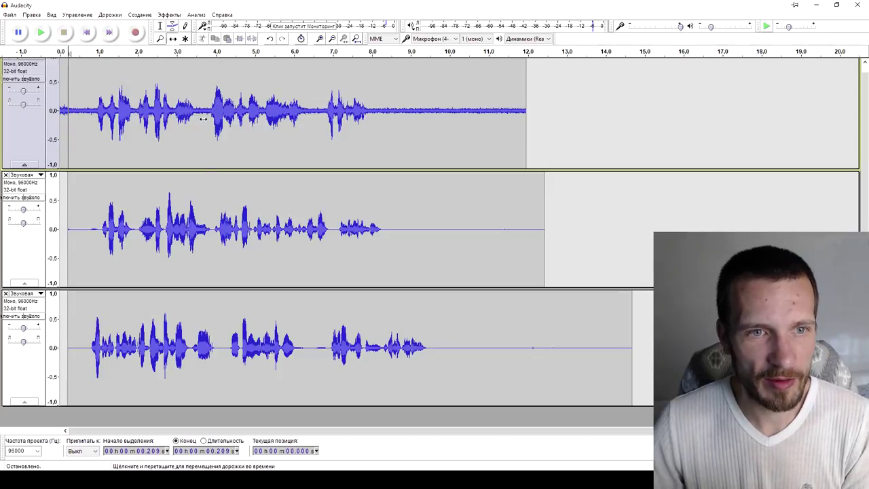
pyautogui.moveTo(388, 247); pyautogui.dragTo(310, 237)
pyautogui.moveTo(252, 310)
pyautogui.mouseDown()
pyautogui.moveTo(271, 310)
pyautogui.moveTo(250, 310)
pyautogui.mouseUp()
pyautogui.moveTo(134, 226); pyautogui.dragTo(611, 109)
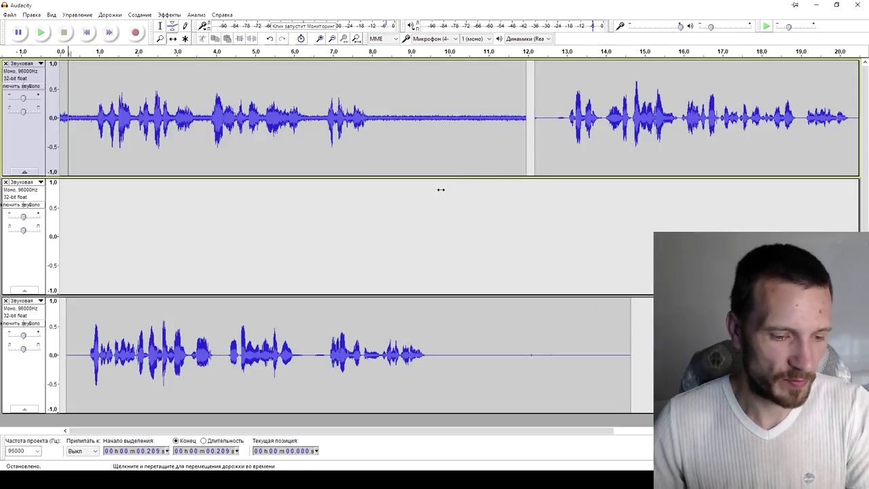
# Move the third track's clip onto the first track, leaving a short gap after the second clip
pyautogui.hotkey('ctrl', '3')
pyautogui.hotkey('ctrl', '3')
pyautogui.hotkey('ctrl', '3')
pyautogui.moveTo(93, 319); pyautogui.dragTo(218, 141)
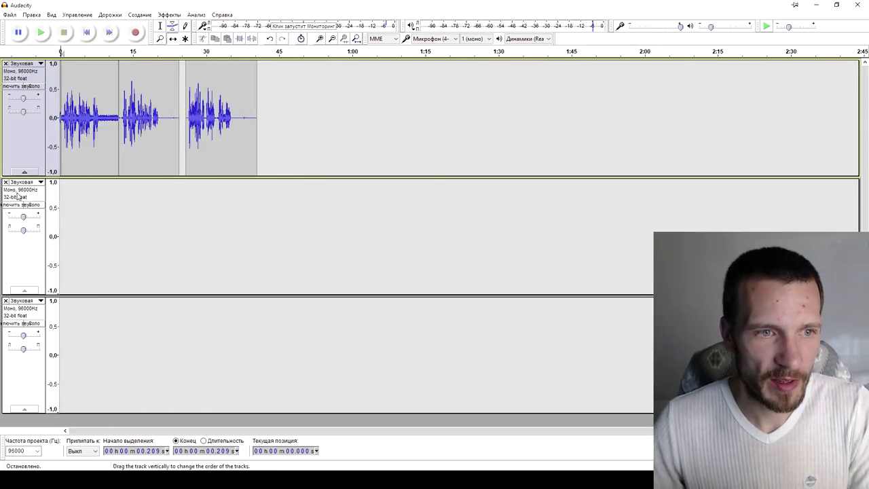
# Delete the two empty tracks, keeping only the track that holds the three microphone clips
pyautogui.click(6, 183)
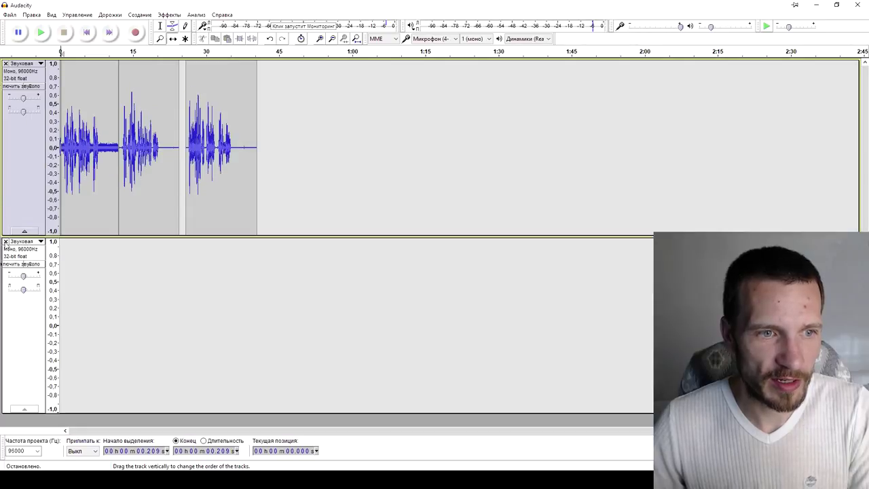
pyautogui.click(5, 242)
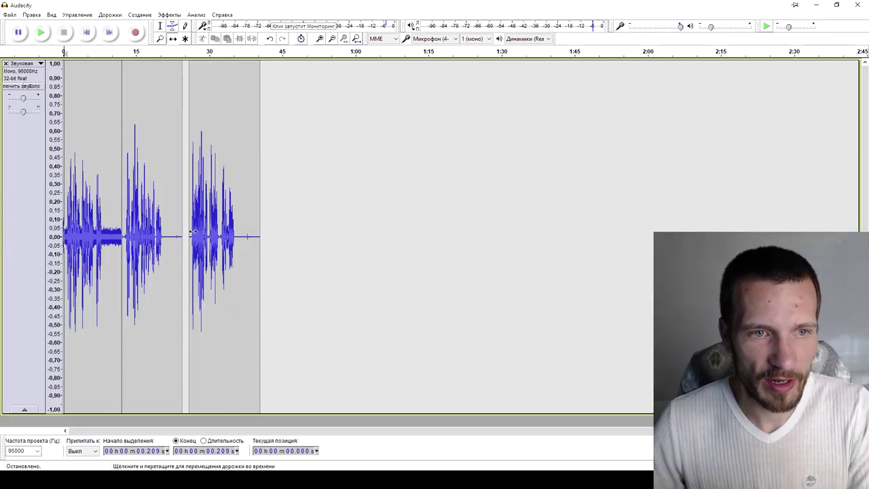
# Select the quiet tails of the first, second and third clips in turn to compare their background noise
pyautogui.scroll(3, 191, 233)
pyautogui.moveTo(466, 435); pyautogui.dragTo(75, 433)
pyautogui.scroll(-3, 269, 297)
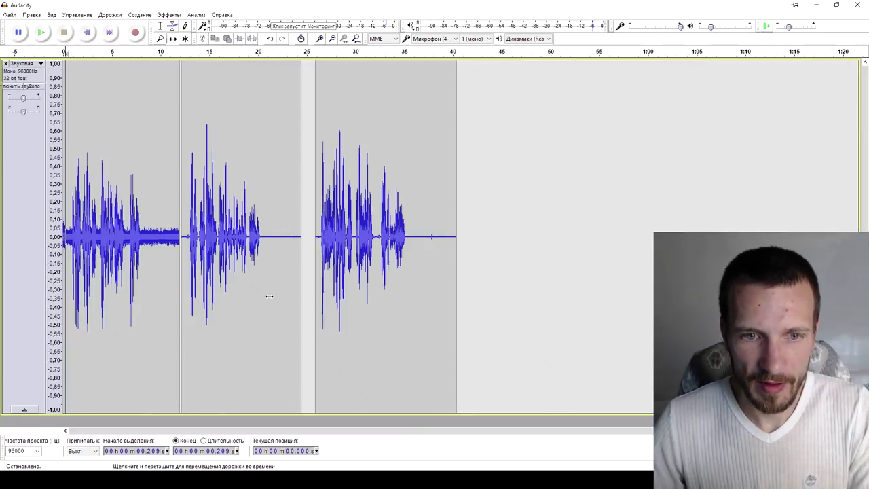
pyautogui.scroll(1, 243, 331)
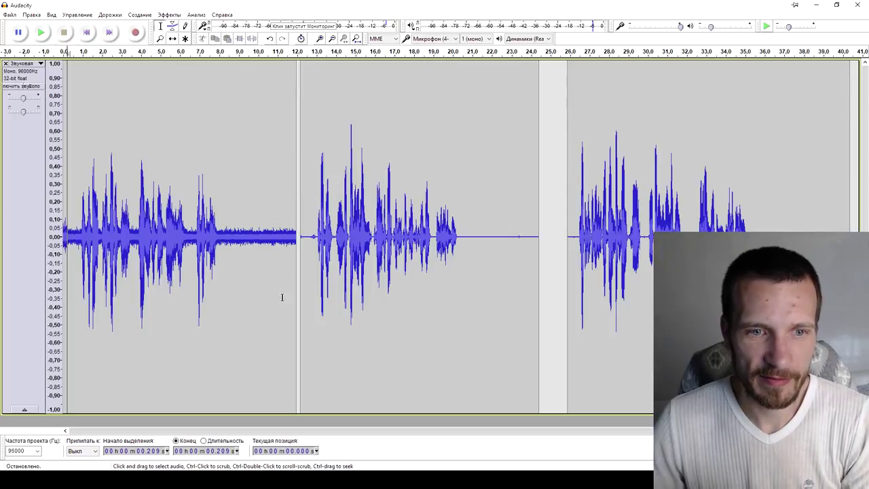
pyautogui.moveTo(219, 231); pyautogui.dragTo(294, 226)
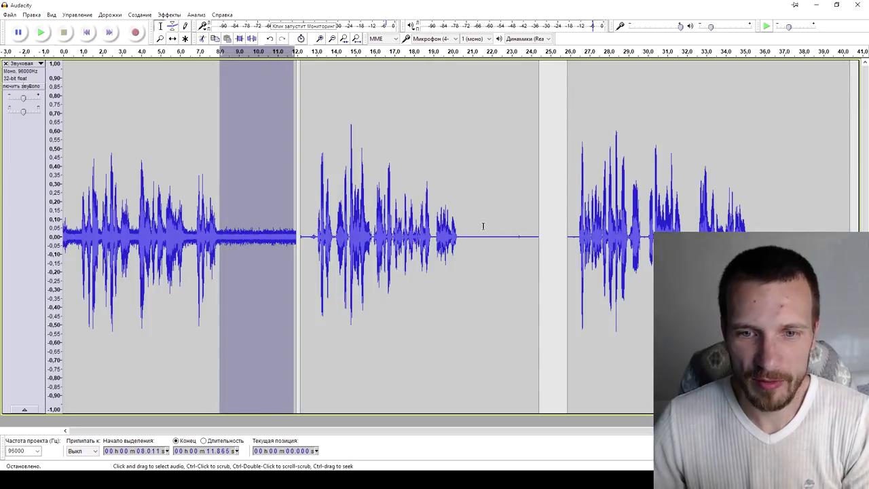
pyautogui.moveTo(474, 229); pyautogui.dragTo(525, 228)
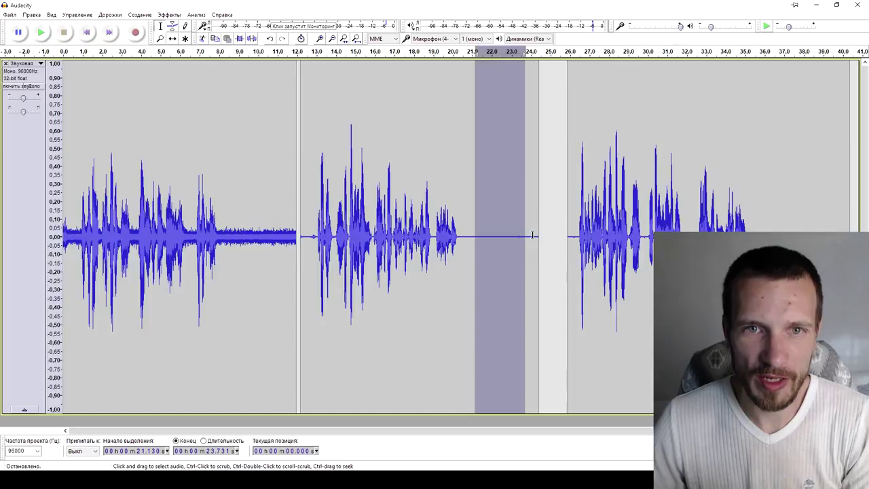
pyautogui.moveTo(750, 210); pyautogui.dragTo(836, 217)
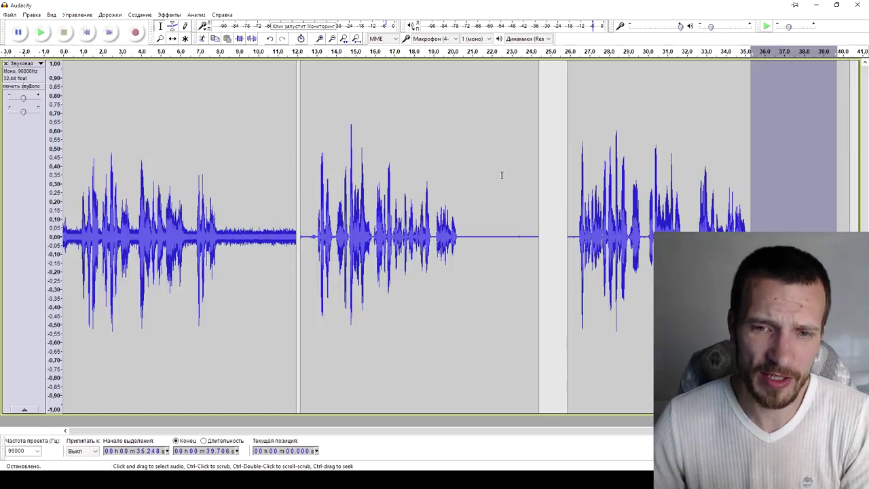
pyautogui.moveTo(513, 203); pyautogui.dragTo(462, 197)
# Use Time Shift to place the second clip flush against the first, and the third clip flush against the second
pyautogui.click(173, 39)
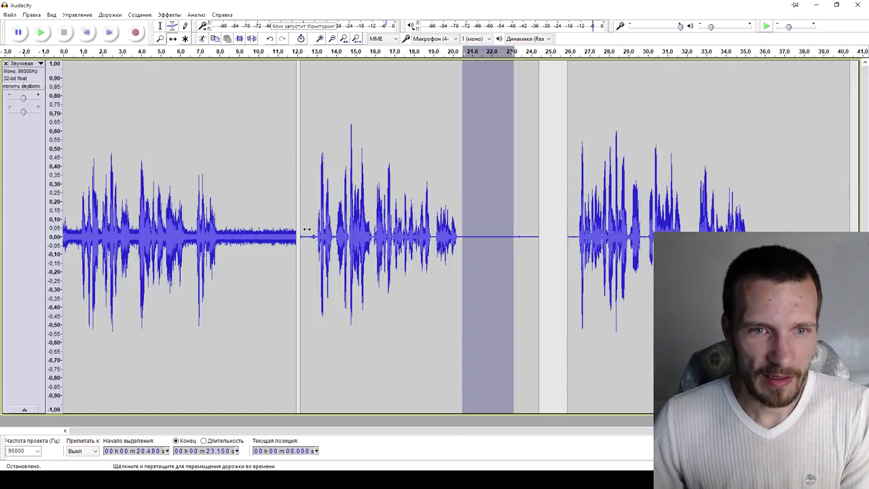
pyautogui.press('F1')
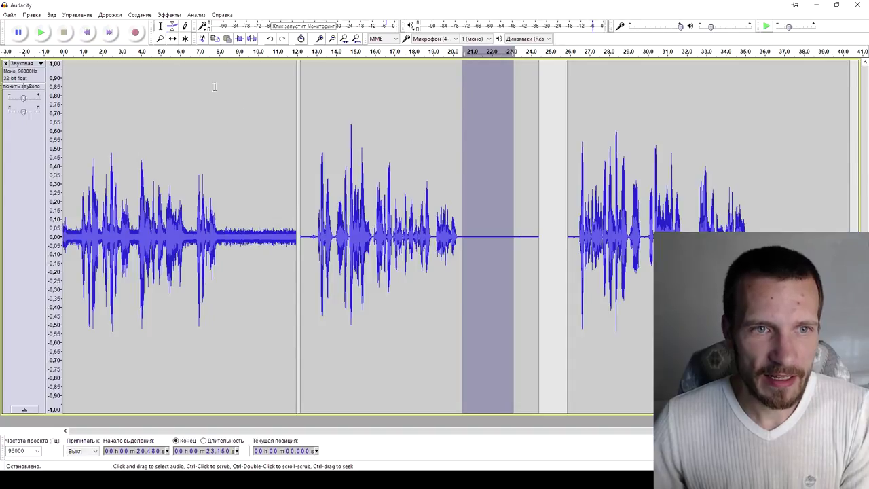
pyautogui.click(236, 88)
pyautogui.click(172, 39)
pyautogui.moveTo(420, 169); pyautogui.dragTo(210, 170)
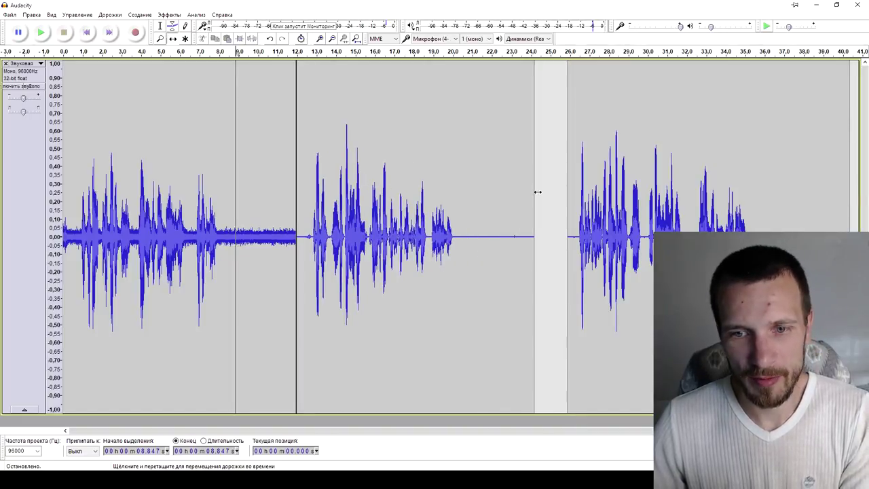
pyautogui.moveTo(615, 193); pyautogui.dragTo(269, 179)
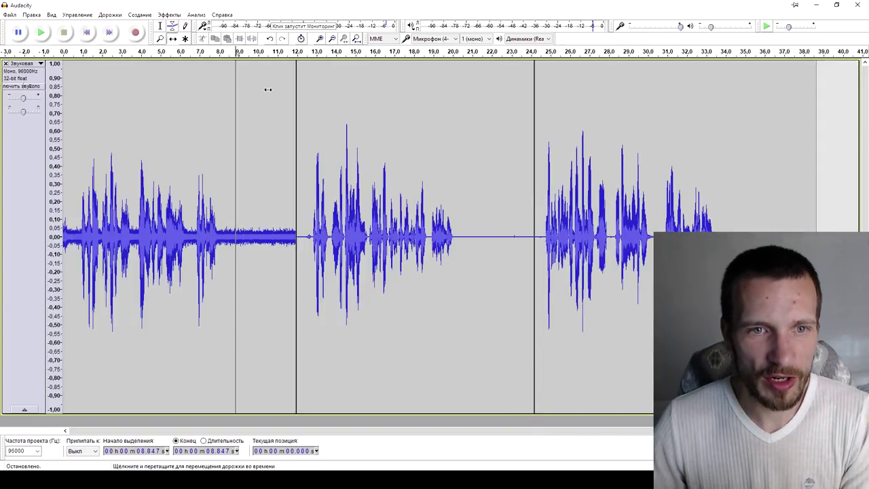
# Join the three clips into one by merging them at both clip boundaries with the Selection tool
pyautogui.press('F1')
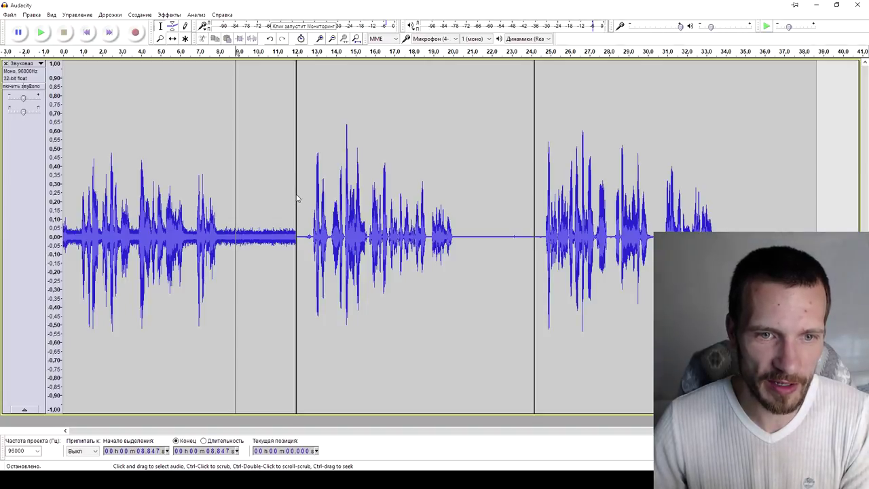
pyautogui.click(296, 197)
pyautogui.click(535, 185)
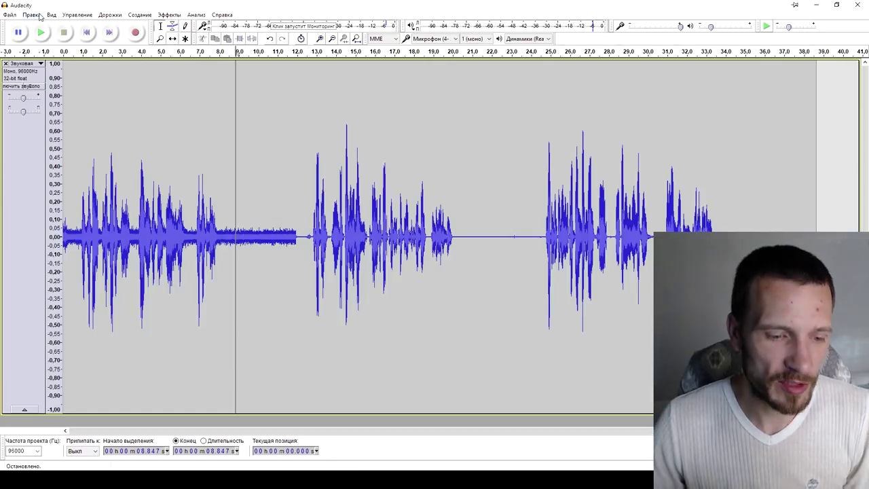
# Cut all audio from the track and undo back to the arrangement before the third clip was moved
pyautogui.hotkey('ctrl', 'a')
pyautogui.hotkey('ctrl', 'x')
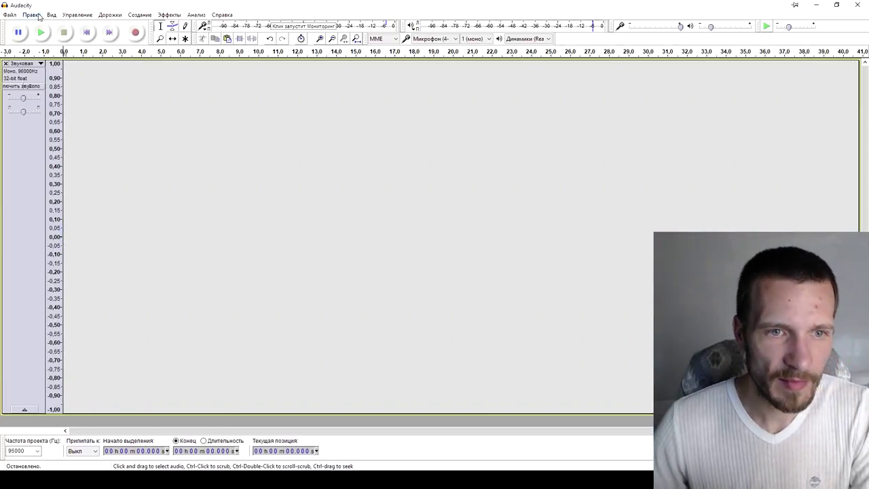
pyautogui.click(31, 14)
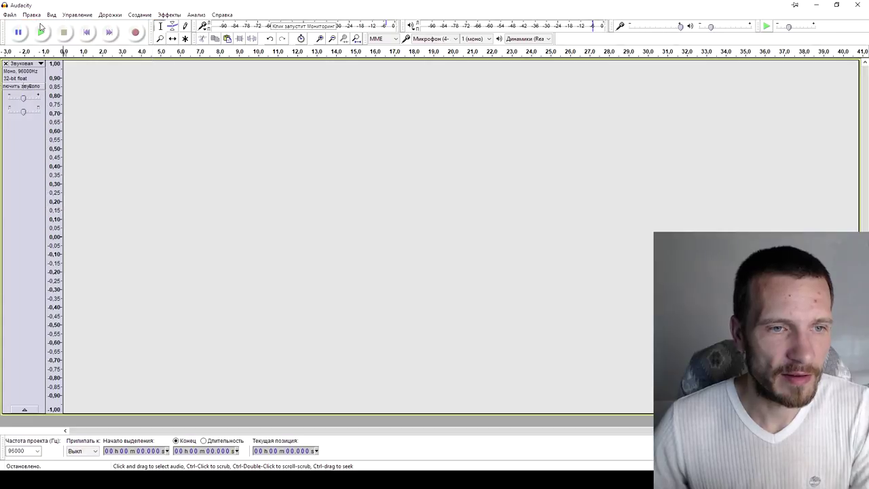
pyautogui.click(38, 25)
pyautogui.click(145, 188)
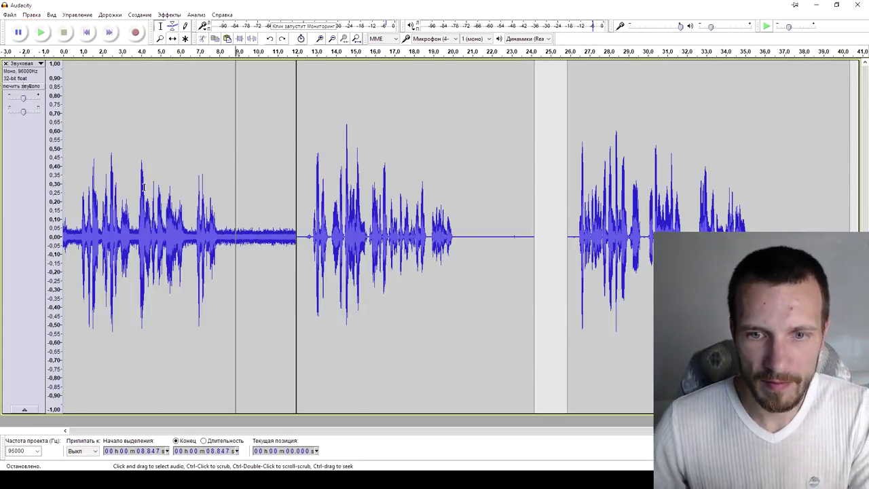
# Merge the first two clips at their shared boundary and undo that merge
pyautogui.click(295, 207)
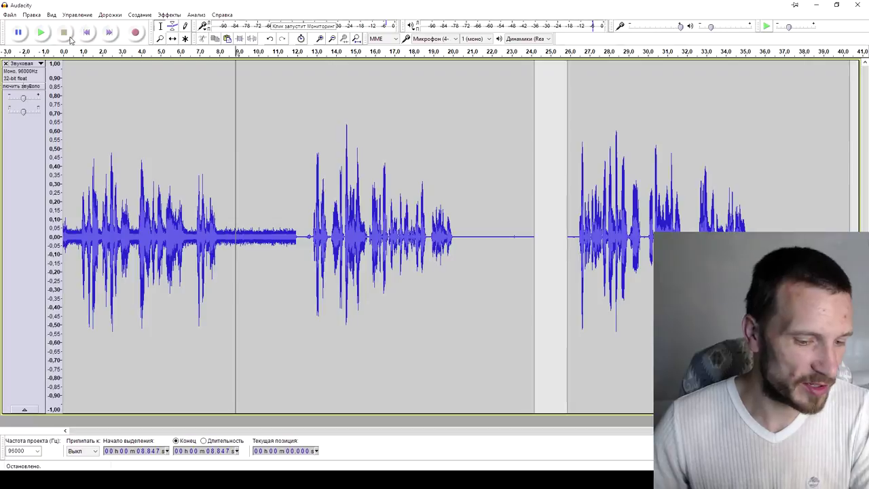
pyautogui.hotkey('ctrl', 'z')
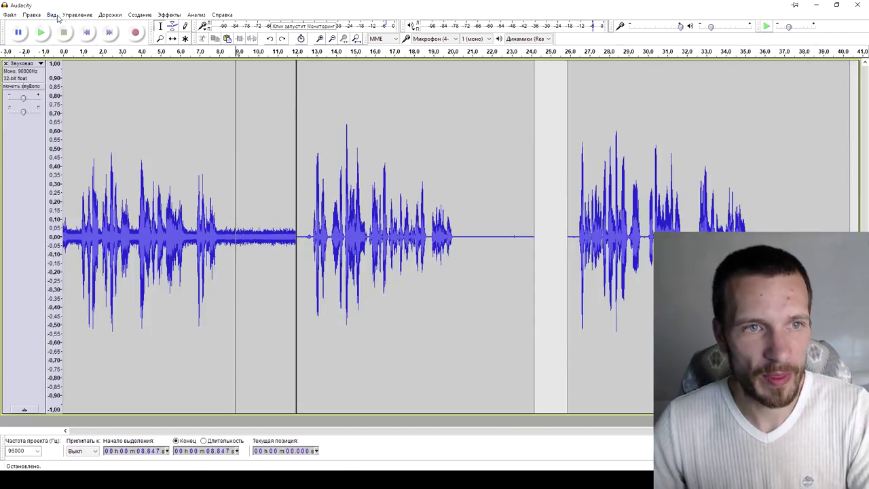
# Use Time Shift to start the second clip at about 12.8 s, leaving a short gap on each side
pyautogui.click(173, 39)
pyautogui.moveTo(358, 165); pyautogui.dragTo(372, 165)
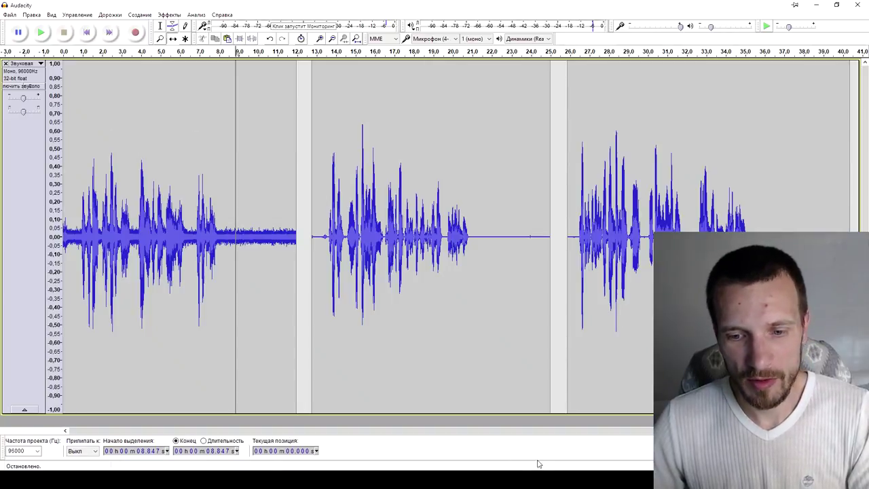
# Switch to OBS and the Samson Sound Deck window to examine its playback and recording devices, and minimise Sound Deck
pyautogui.click(596, 467)
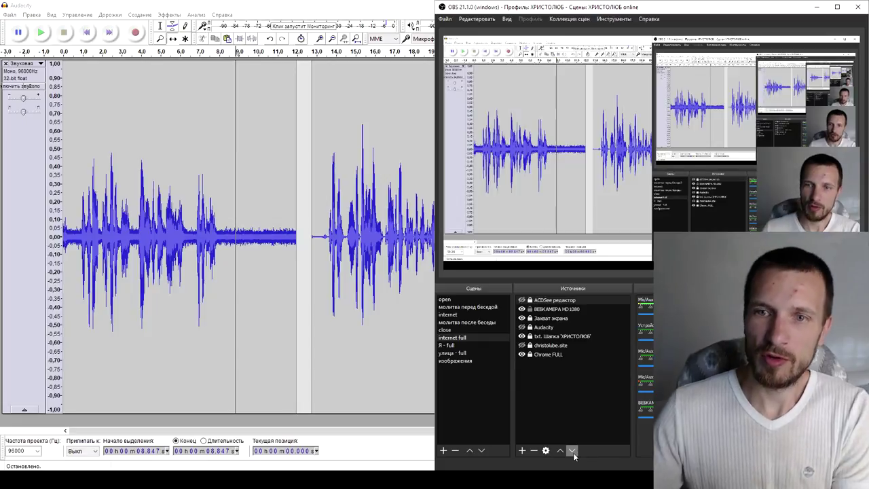
pyautogui.click(817, 7)
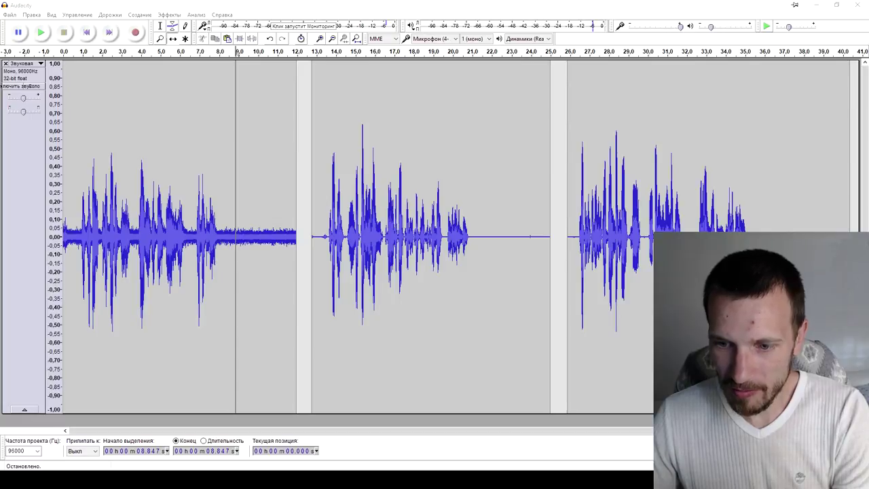
pyautogui.moveTo(398, 134); pyautogui.dragTo(252, 153)
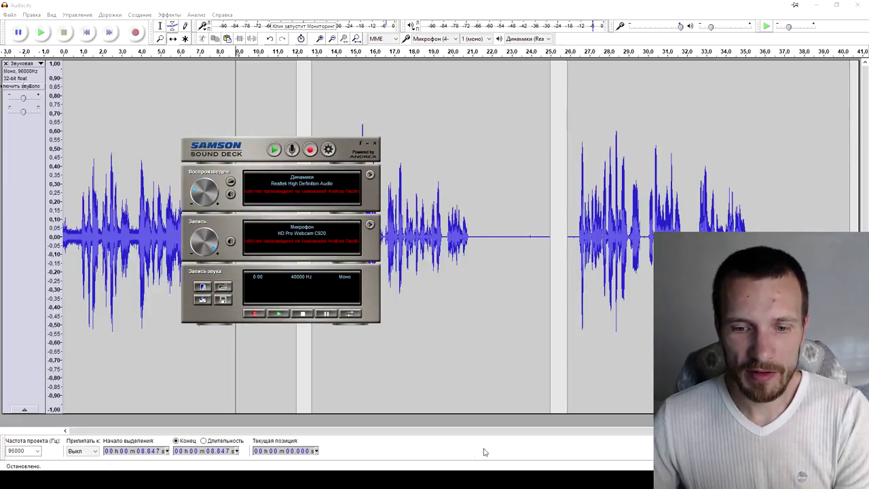
pyautogui.click(562, 468)
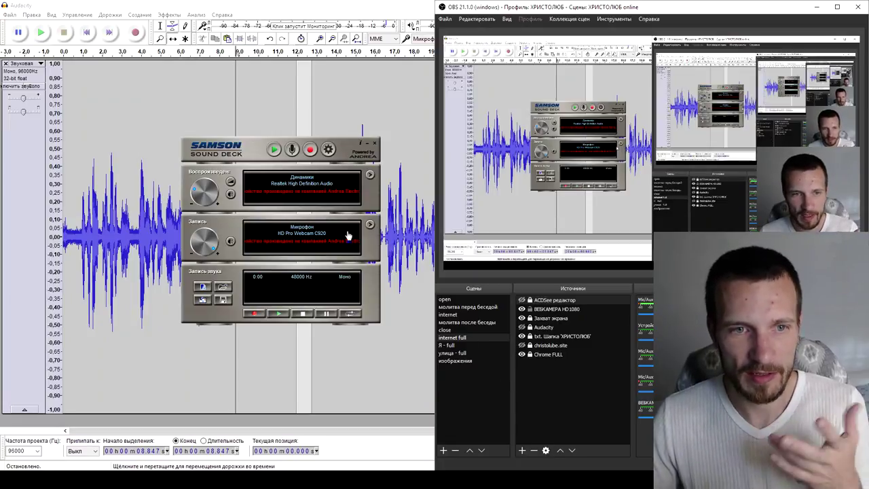
pyautogui.moveTo(251, 154)
pyautogui.mouseDown()
pyautogui.moveTo(287, 152)
pyautogui.moveTo(254, 152)
pyautogui.mouseUp()
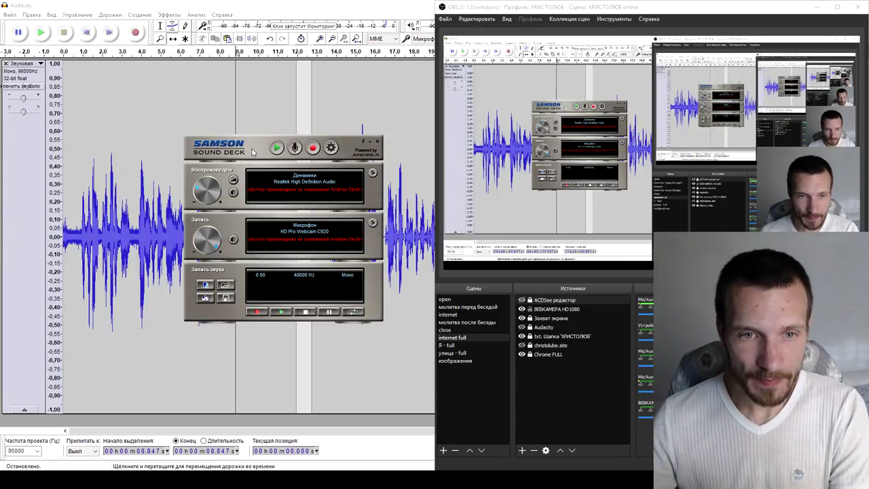
pyautogui.click(372, 142)
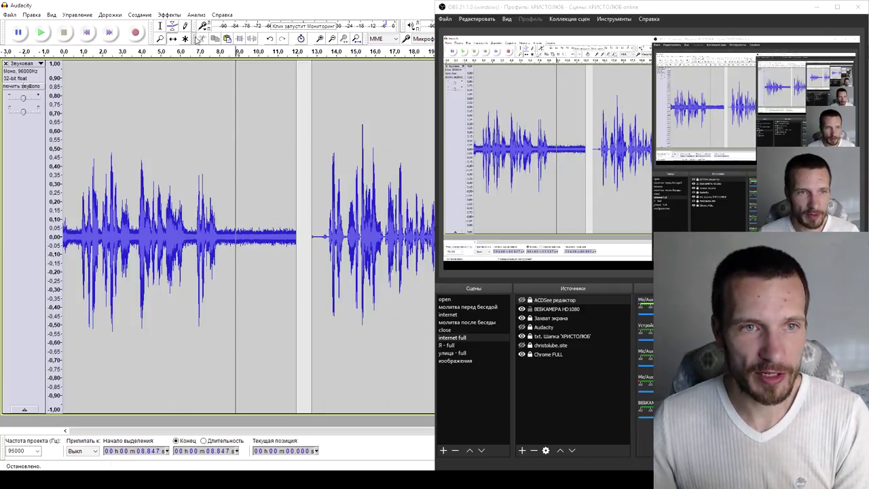
# Play the track from about 20.8 s, at the end of the second clip's speech, through the third clip, and hide OBS
pyautogui.click(160, 26)
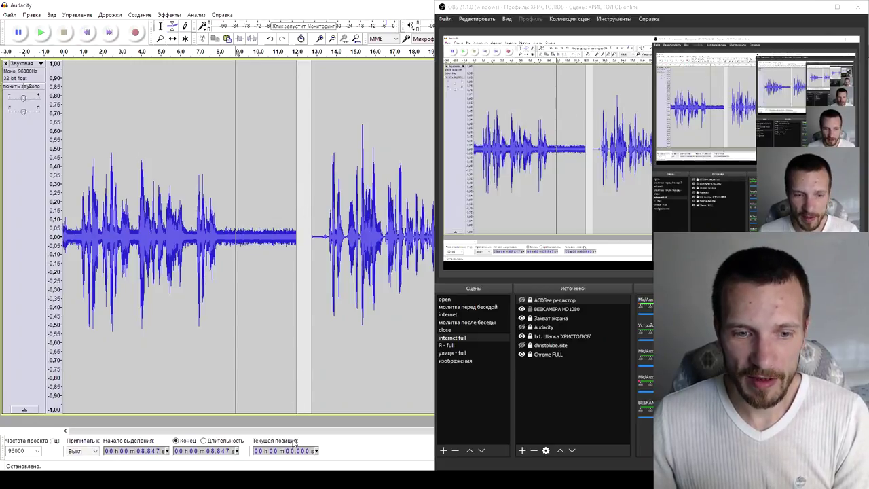
pyautogui.moveTo(295, 430); pyautogui.dragTo(355, 429)
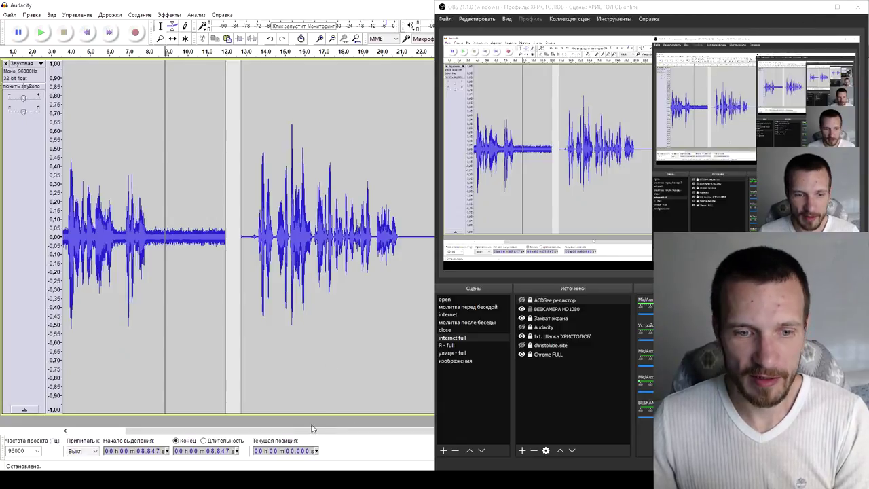
pyautogui.moveTo(328, 430); pyautogui.dragTo(424, 433)
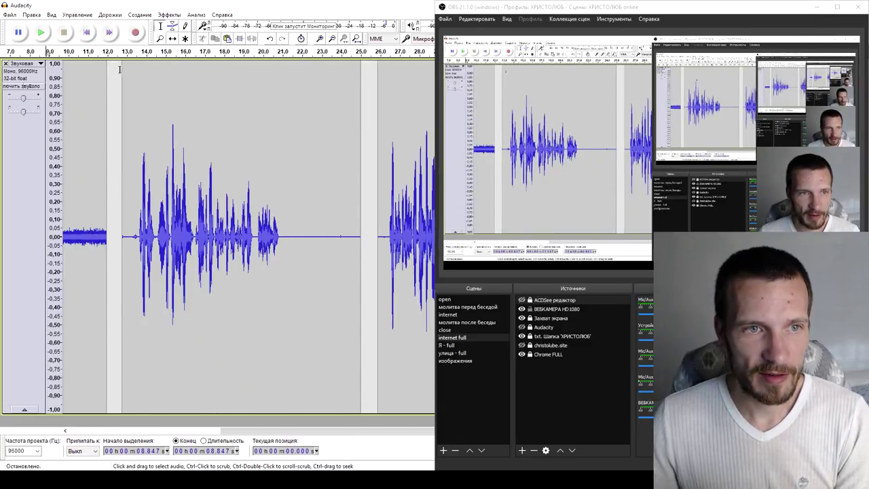
pyautogui.click(278, 162)
pyautogui.click(41, 33)
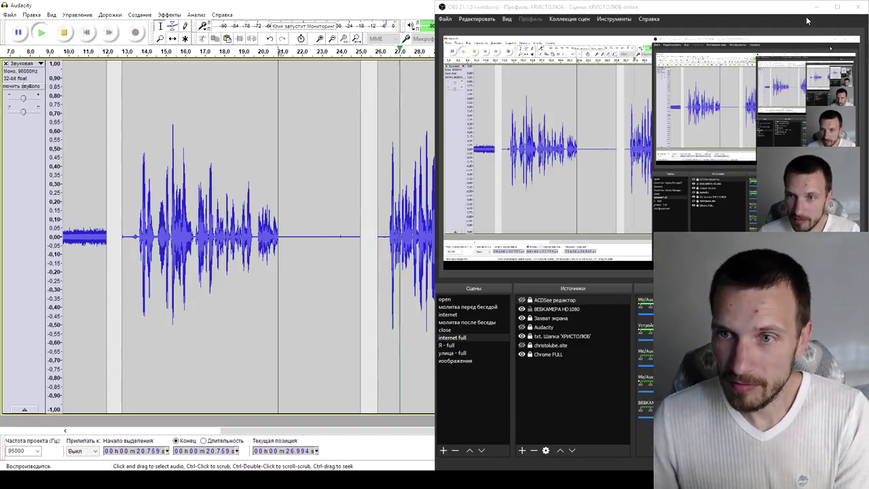
pyautogui.hotkey('alt', 'Tab')
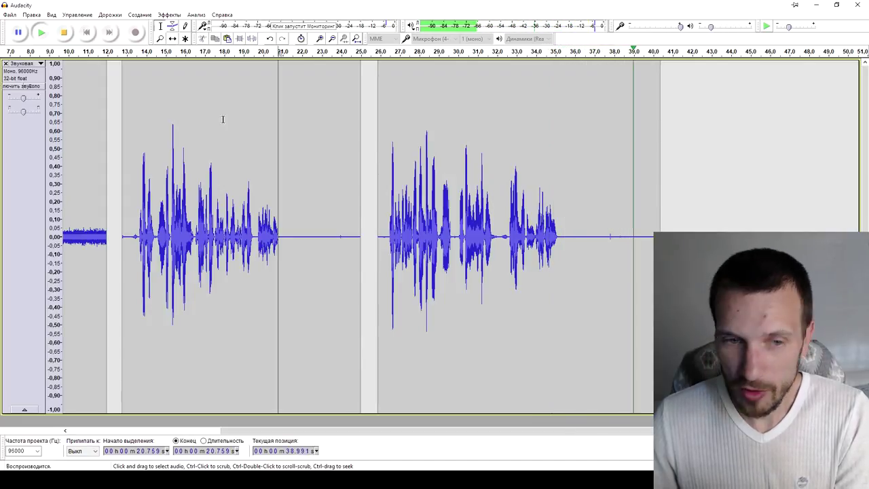
# Replay the track from the same cursor position, pause playback, and bring up OBS briefly before minimising it
pyautogui.click(44, 34)
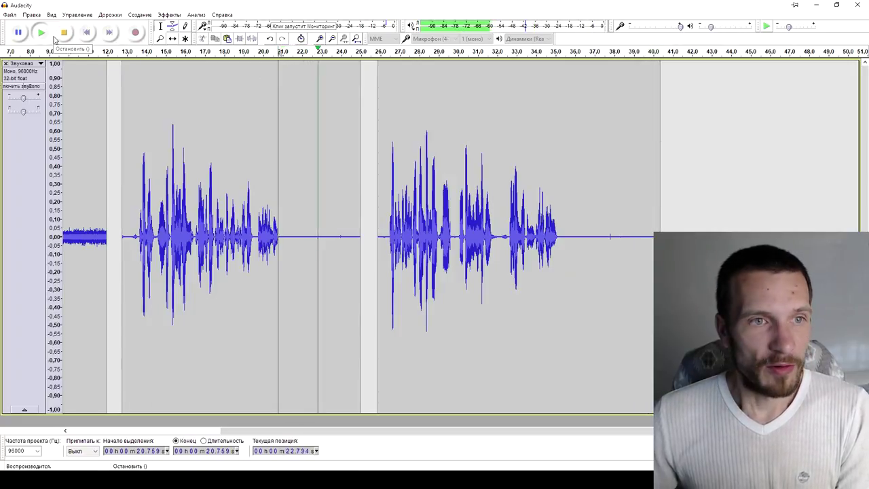
pyautogui.press('p')
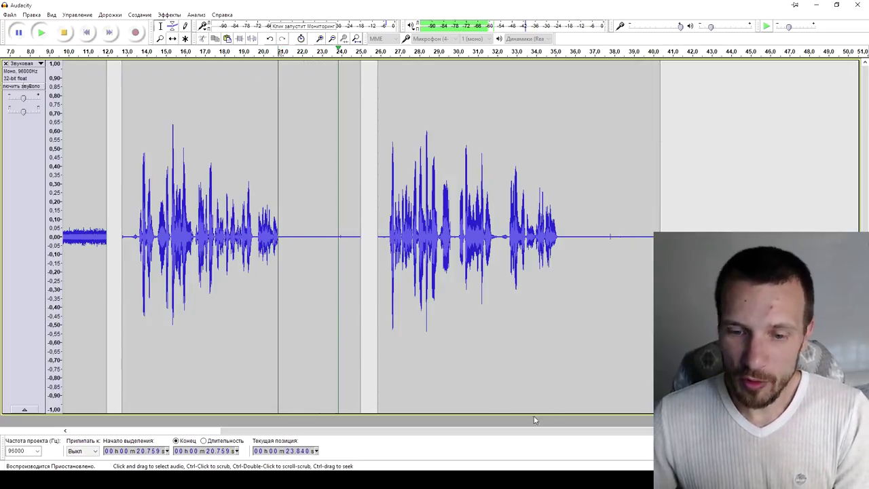
pyautogui.click(573, 480)
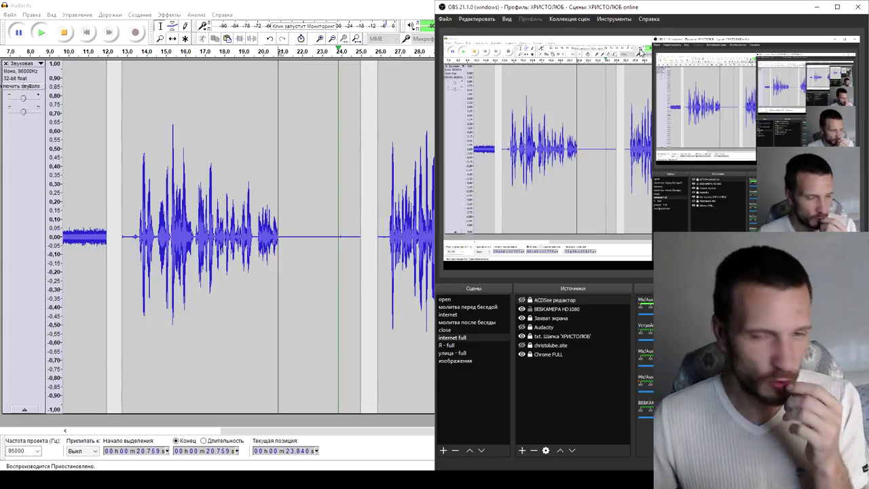
pyautogui.click(817, 6)
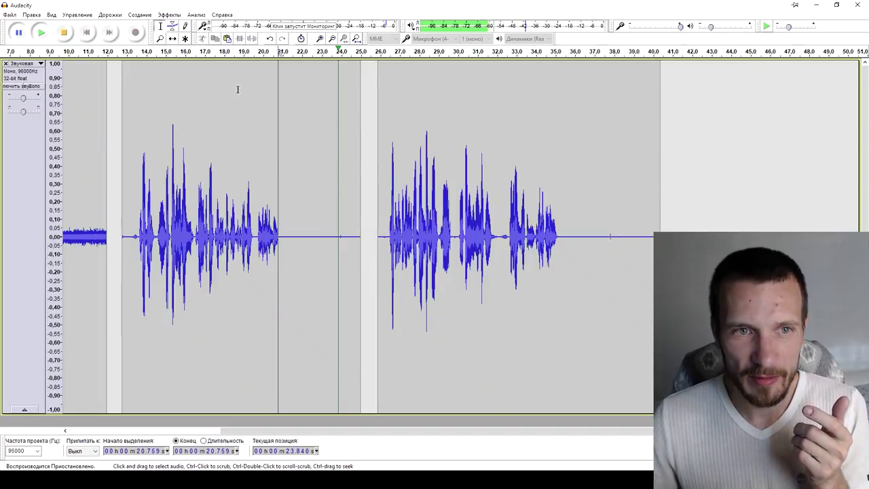
# Play the pause after the second clip's speech from about 20.9 s and the third clip's silent tail from about 35.3 s, and stop
pyautogui.click(271, 109)
pyautogui.click(280, 113)
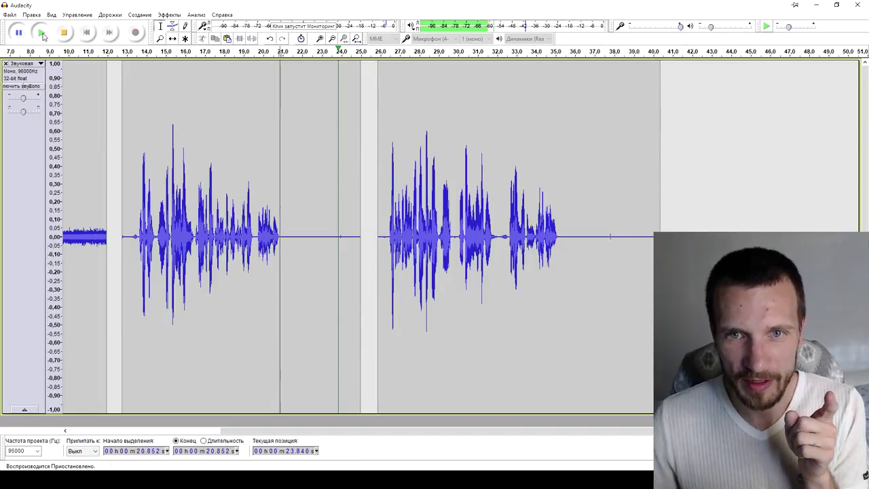
pyautogui.click(42, 33)
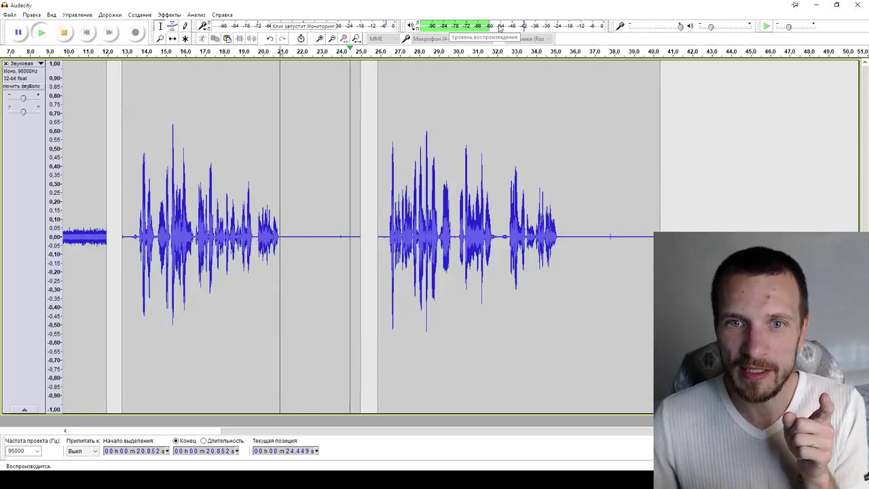
pyautogui.click(562, 149)
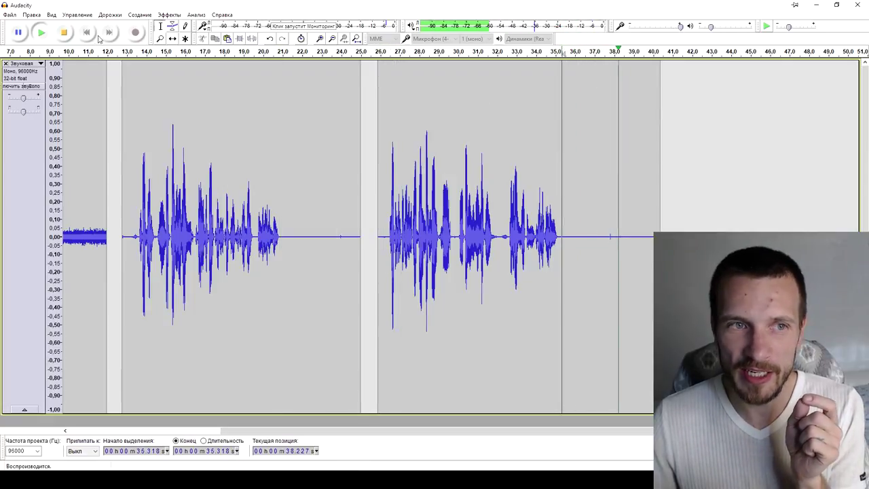
pyautogui.click(63, 34)
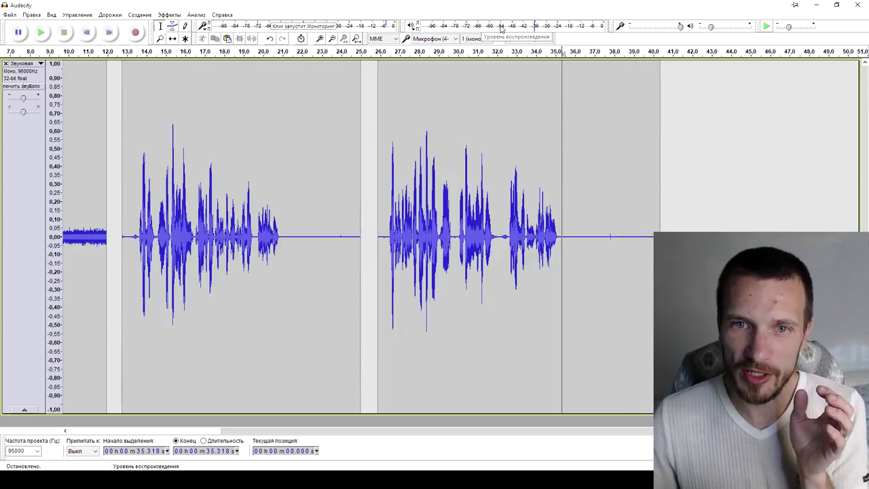
# Play the background noise at the end of the first clip from about 8.2 s and pause playback
pyautogui.click(288, 174)
pyautogui.click(69, 186)
pyautogui.moveTo(401, 433); pyautogui.dragTo(263, 433)
pyautogui.click(222, 196)
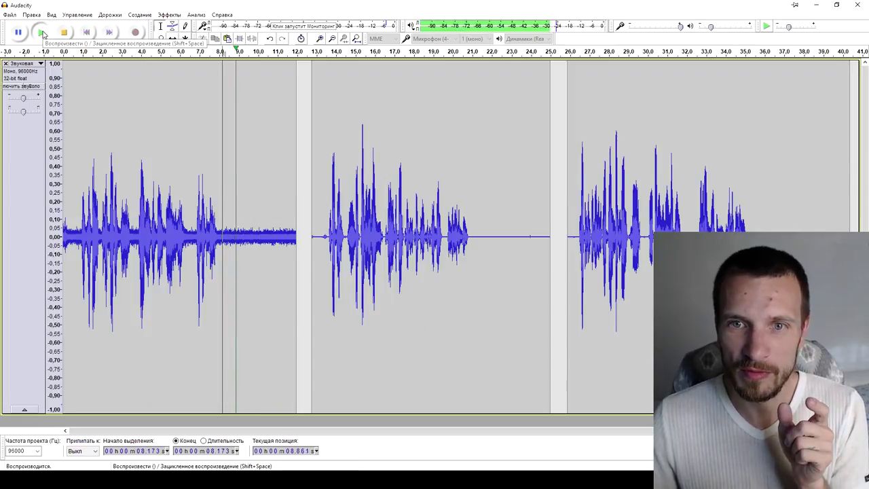
pyautogui.click(19, 33)
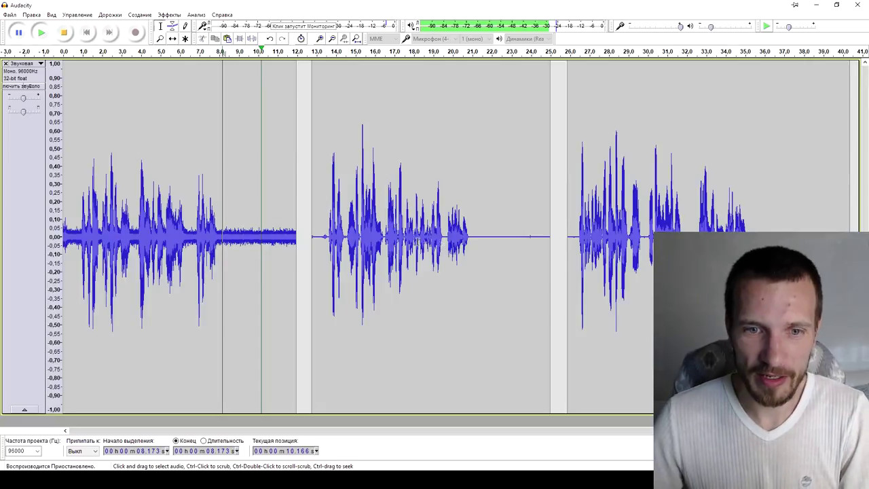
# Play the second clip from about 13.3 s and the third clip from about 25.6 s, and pause playback
pyautogui.click(321, 172)
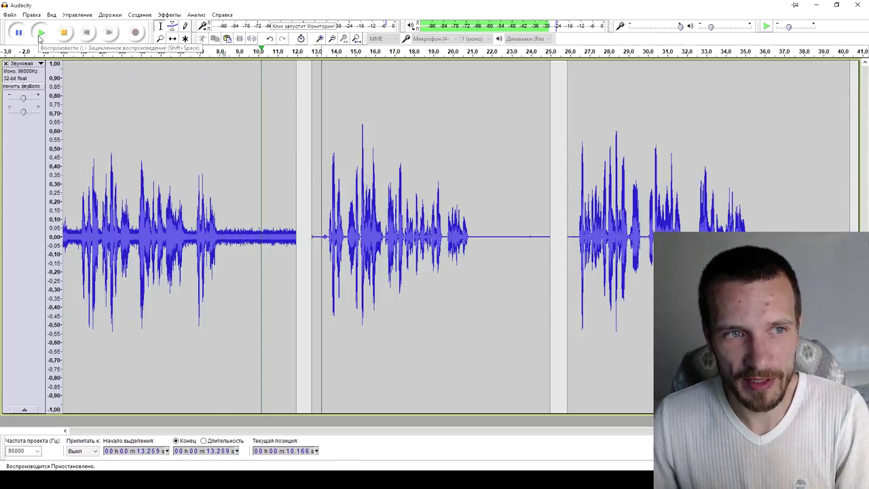
pyautogui.click(41, 38)
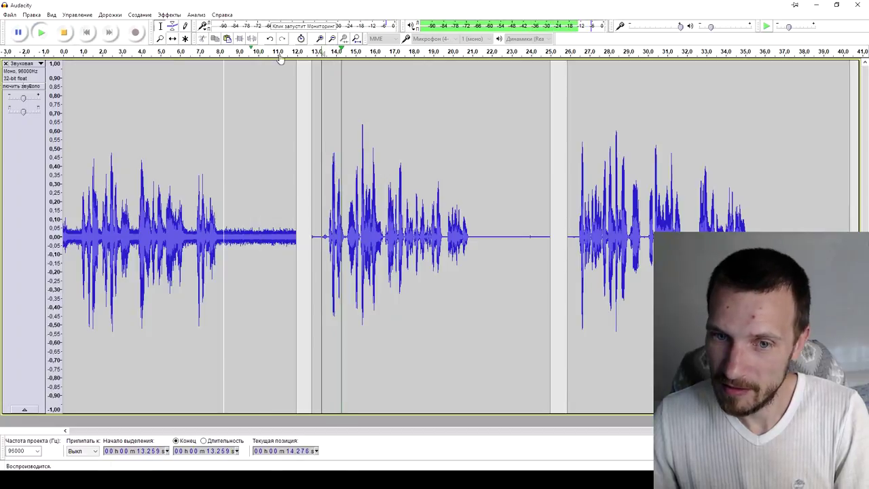
pyautogui.click(563, 149)
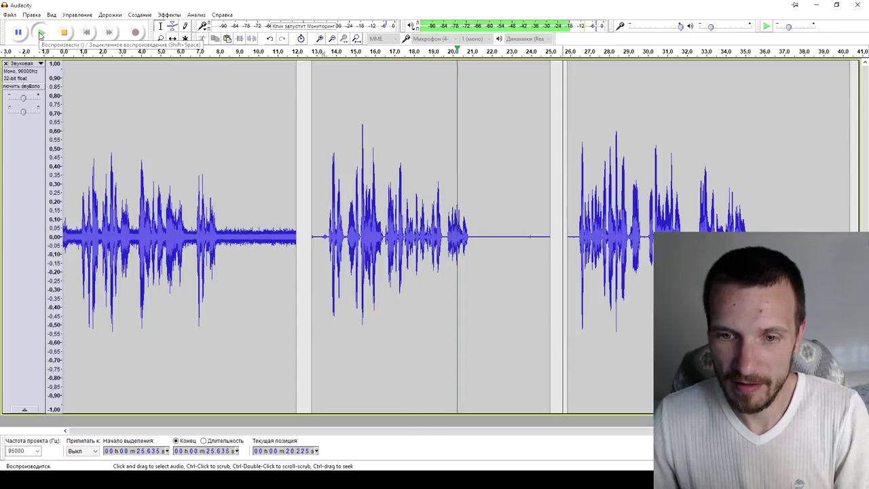
pyautogui.click(41, 32)
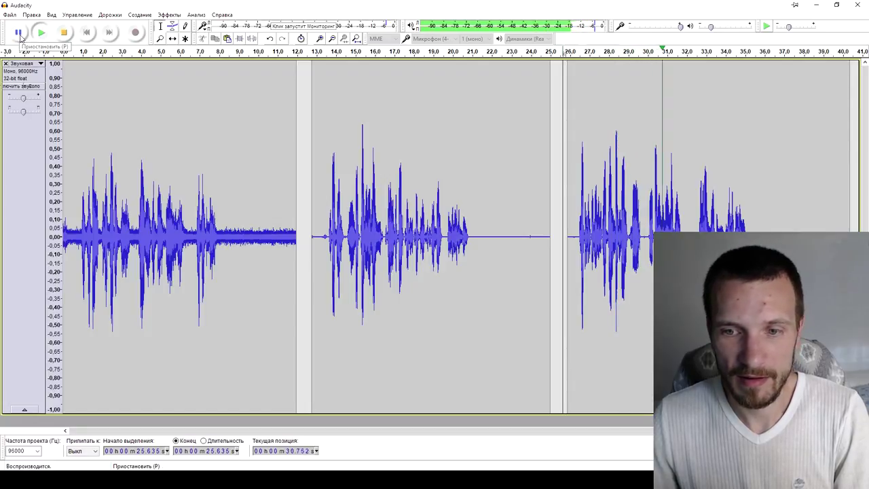
pyautogui.click(20, 34)
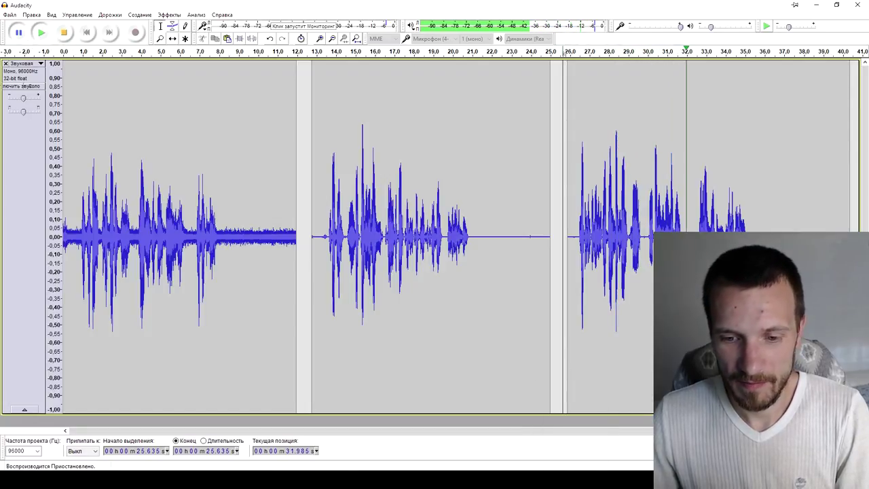
# Switch to OBS and minimise it, place the cursor at about 8.2 s in the first clip, and bring OBS back beside the track
pyautogui.hotkey('alt', 'Tab')
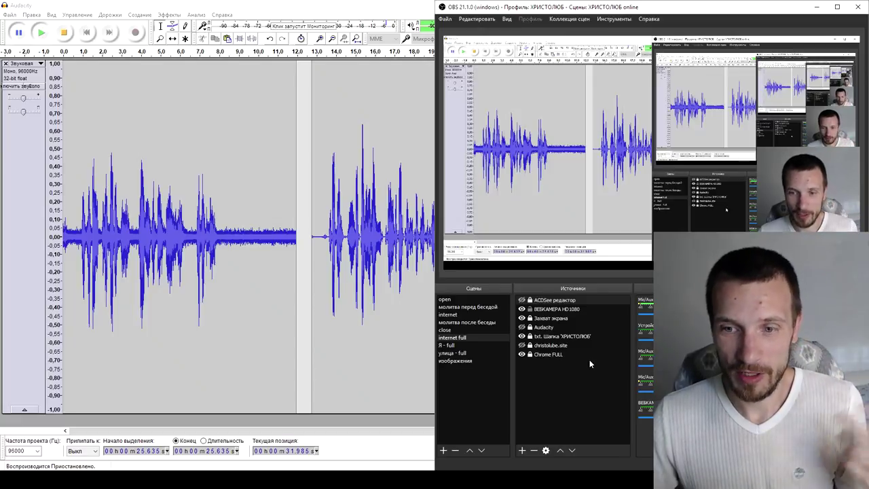
pyautogui.click(815, 10)
pyautogui.click(475, 190)
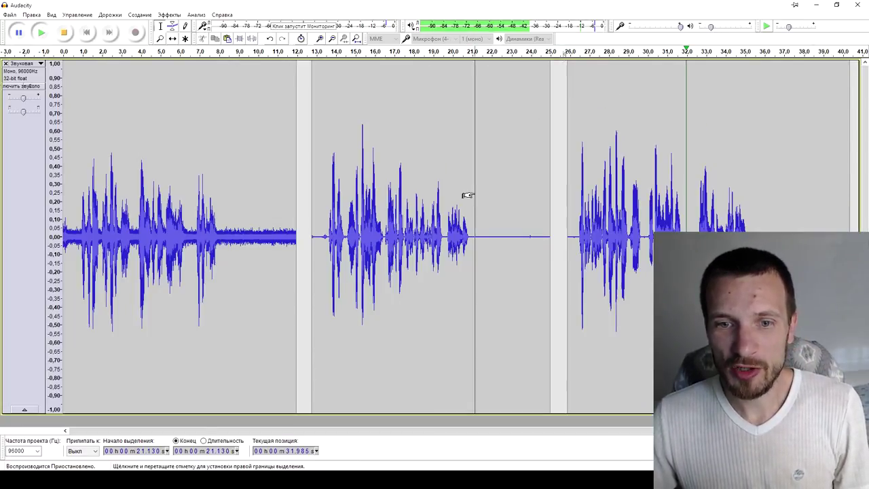
pyautogui.click(222, 188)
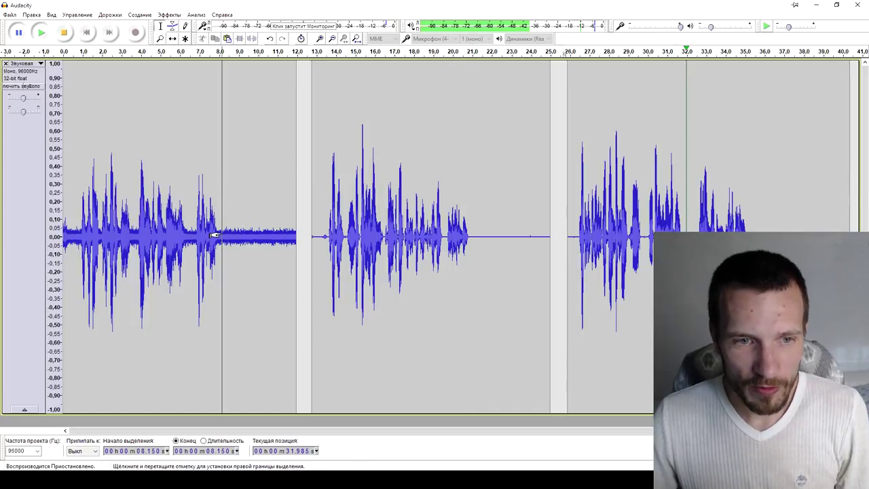
pyautogui.hotkey('alt', 'Tab')
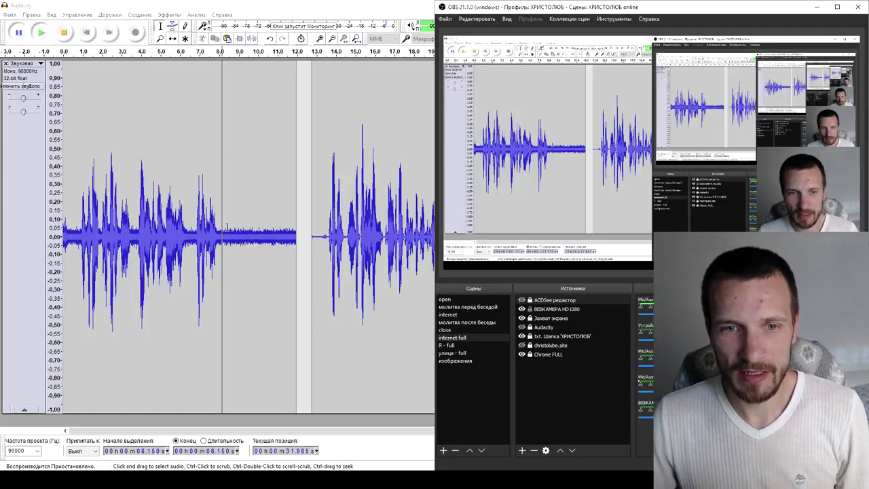
# Mark parts of the first clip's speech and its noise-only tail in turn to compare them
pyautogui.moveTo(217, 221); pyautogui.dragTo(107, 207)
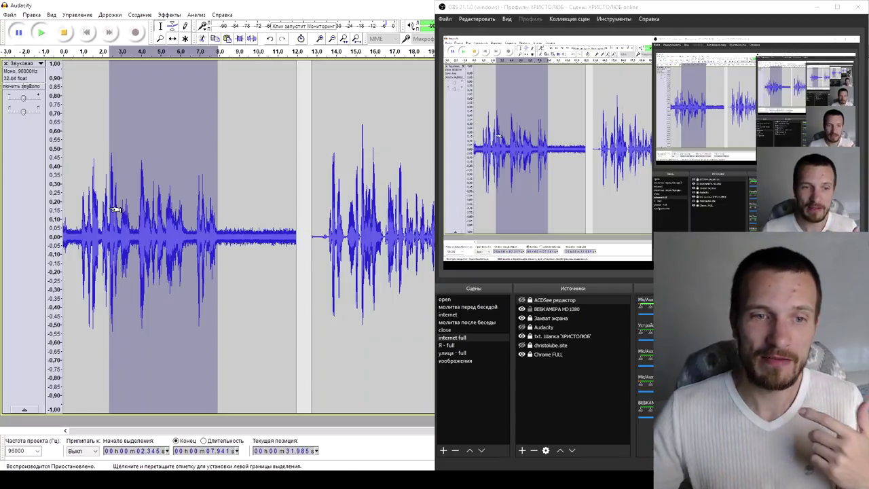
pyautogui.moveTo(296, 200); pyautogui.dragTo(219, 197)
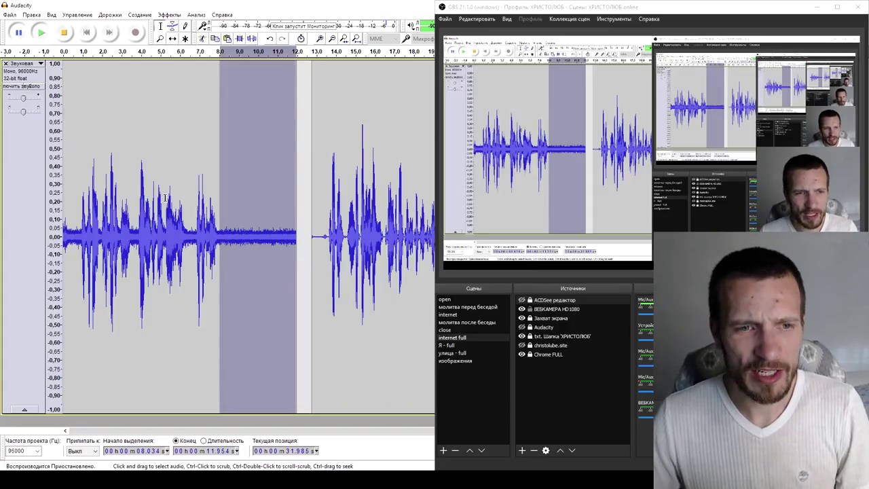
pyautogui.moveTo(180, 201); pyautogui.dragTo(129, 202)
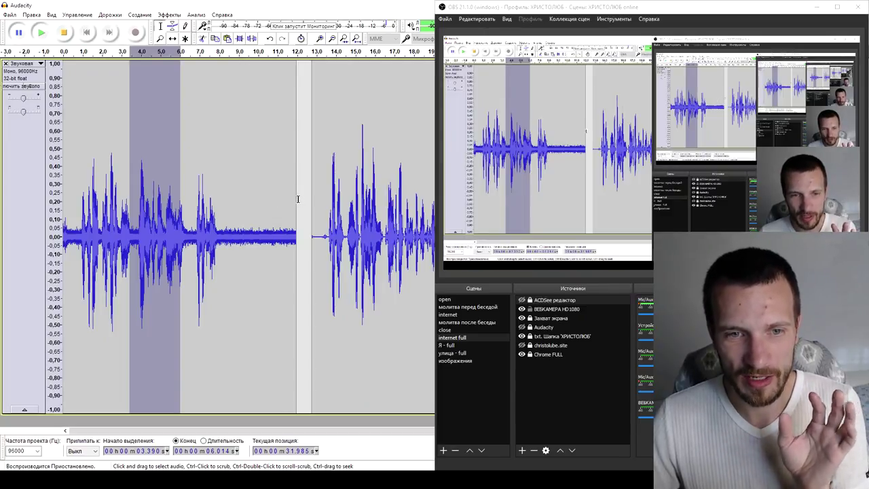
pyautogui.moveTo(296, 200); pyautogui.dragTo(216, 200)
pyautogui.moveTo(301, 186); pyautogui.dragTo(219, 188)
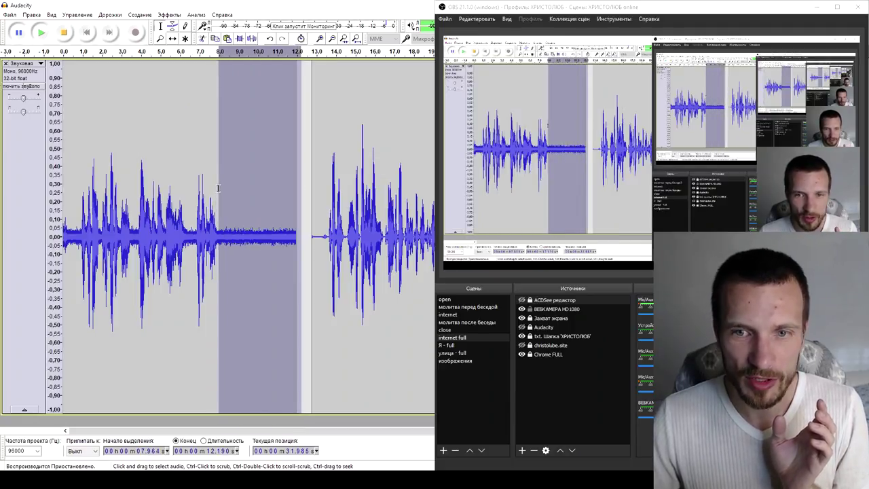
# Play the first clip's noise-only tail from about 8.1 s and pause playback
pyautogui.click(200, 196)
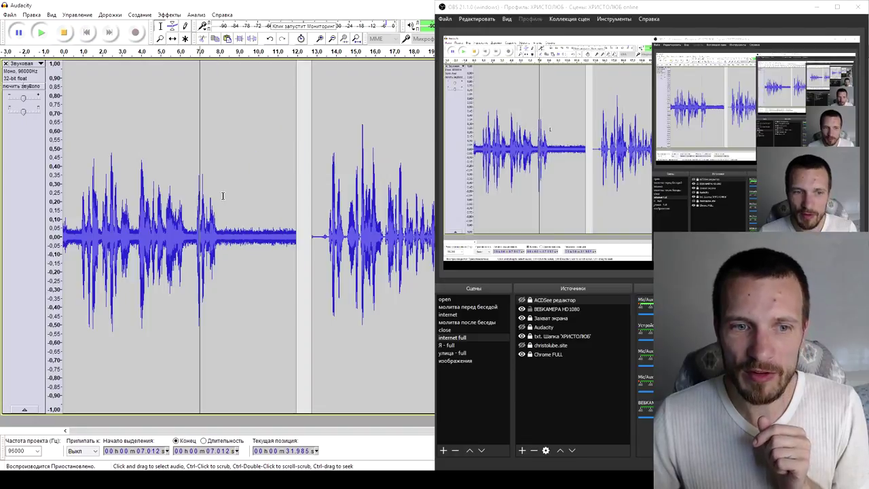
pyautogui.click(220, 196)
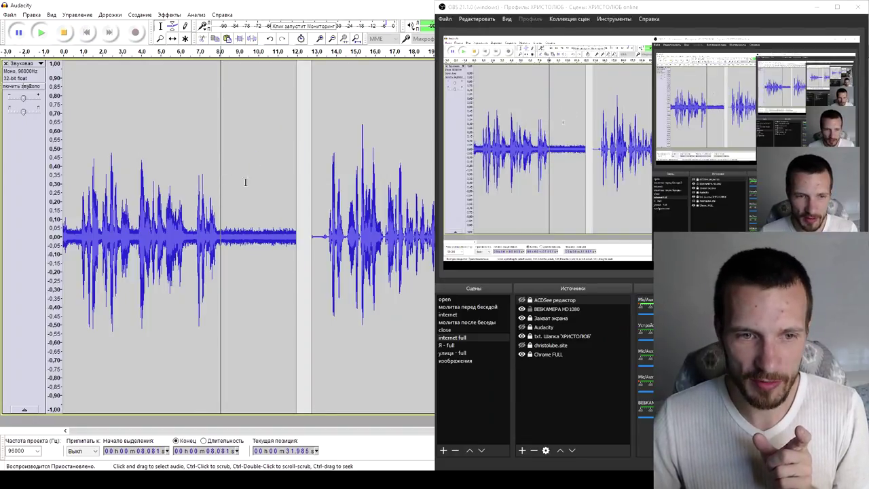
pyautogui.press('p')
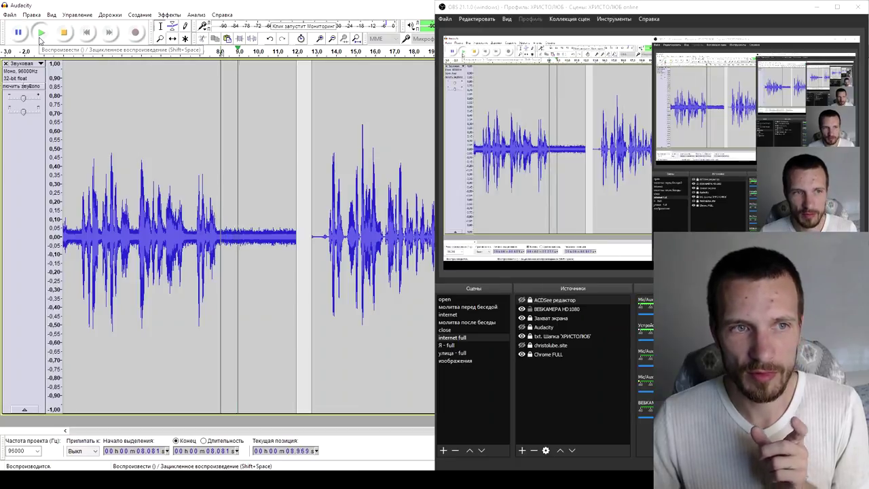
pyautogui.click(25, 36)
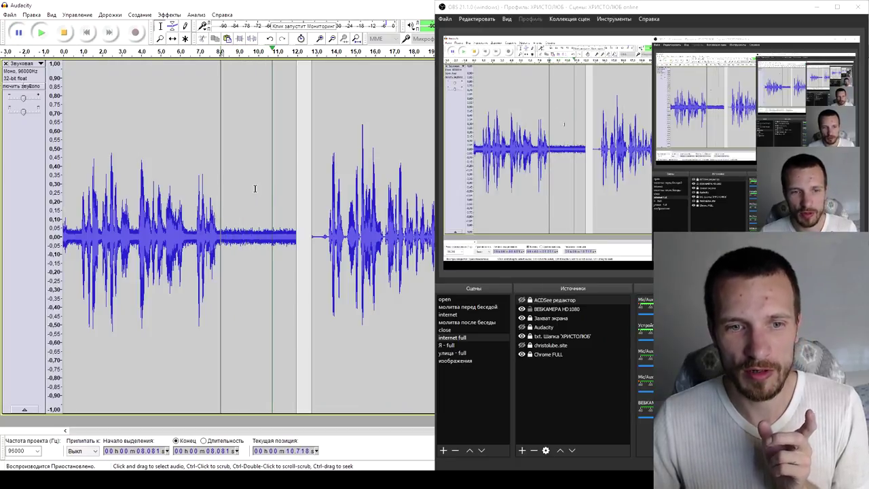
# Select the first clip's noise-only tail from about 7.9 to 12.1 s, listen to part of the selection, and stop playback
pyautogui.moveTo(297, 213); pyautogui.dragTo(217, 216)
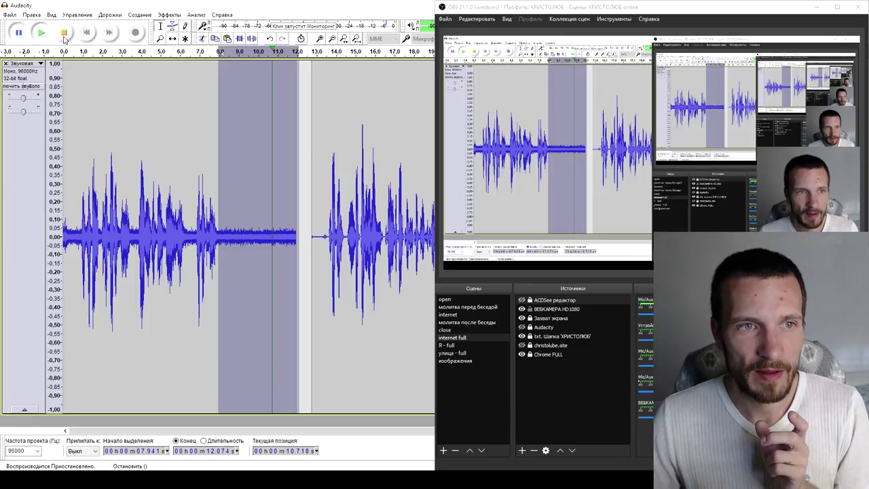
pyautogui.click(64, 34)
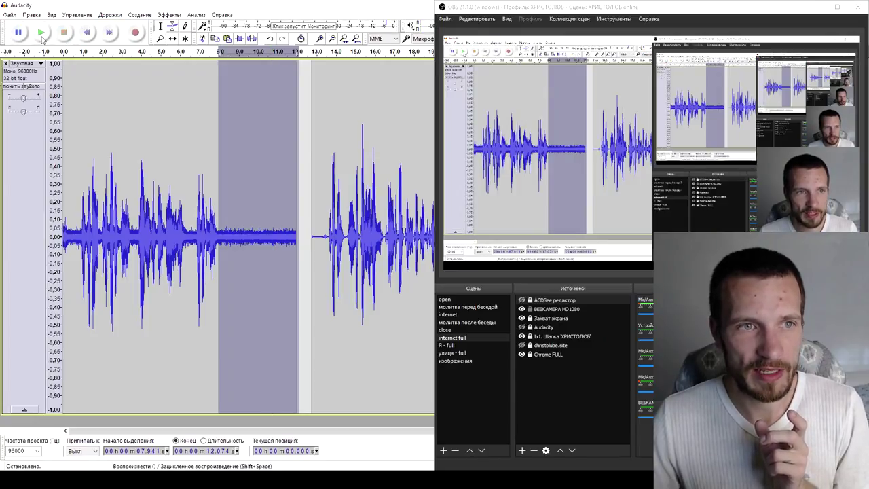
pyautogui.click(41, 33)
pyautogui.click(23, 37)
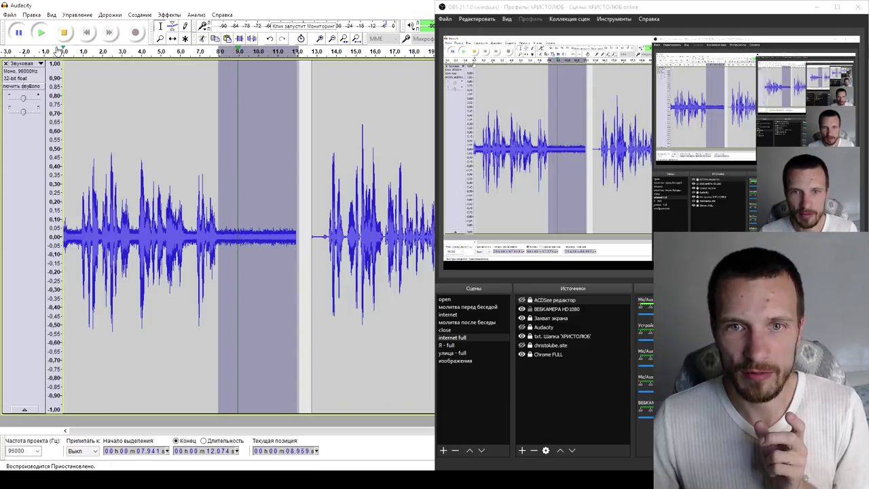
pyautogui.click(64, 33)
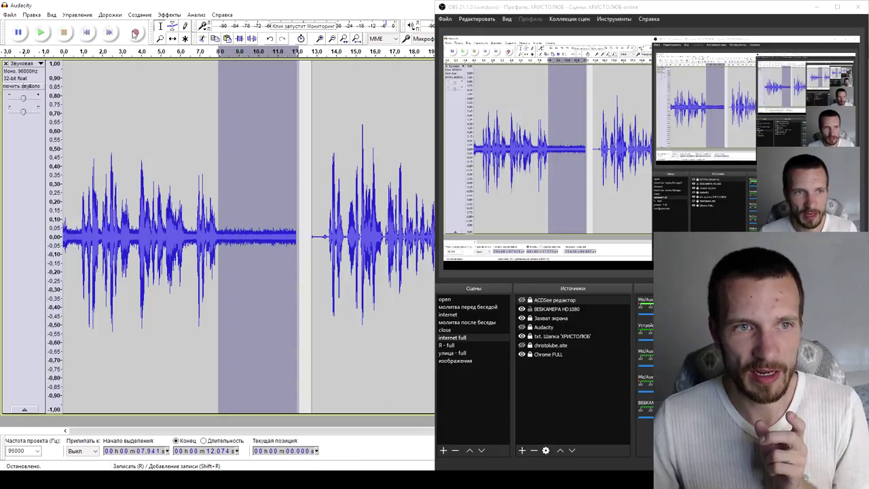
# Create a noise profile from the selected tail with the noise reduction effect (Подавление шума), checking its reduction and sensitivity values
pyautogui.click(170, 16)
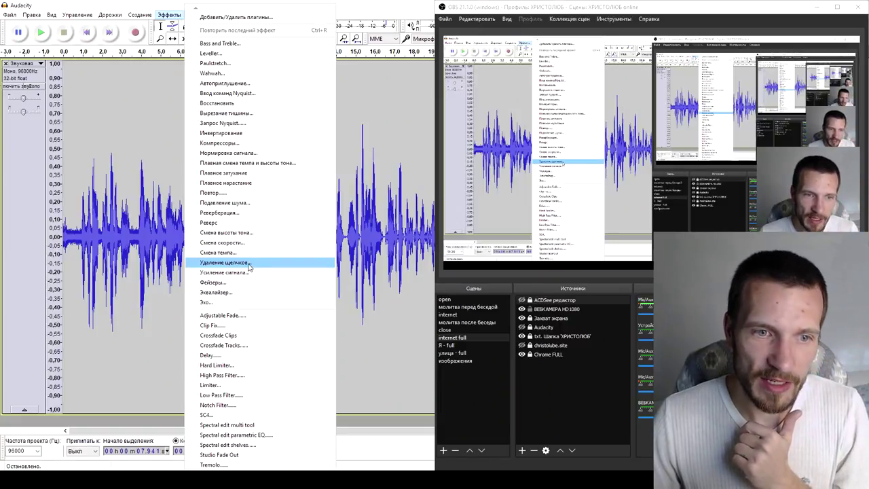
pyautogui.click(239, 202)
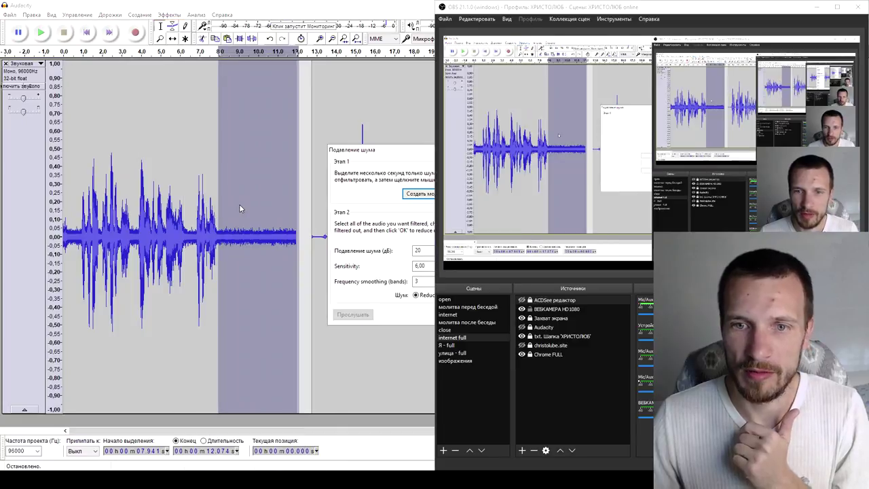
pyautogui.moveTo(363, 152); pyautogui.dragTo(173, 151)
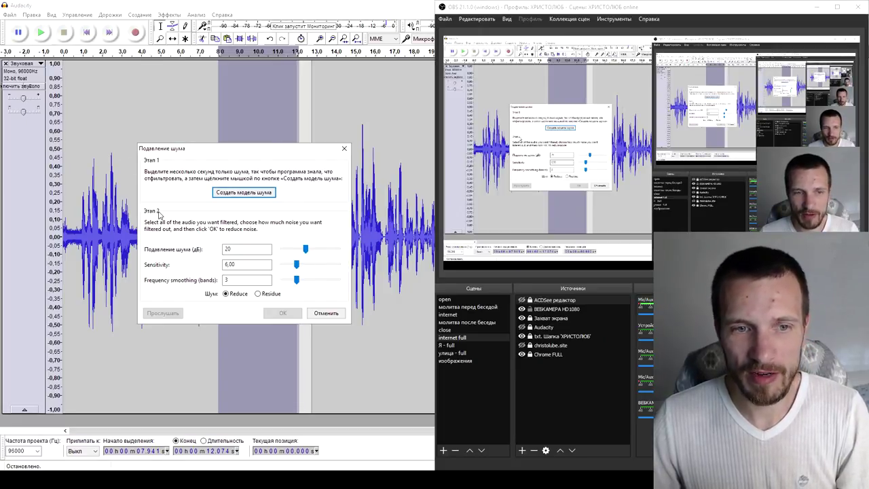
pyautogui.click(238, 248)
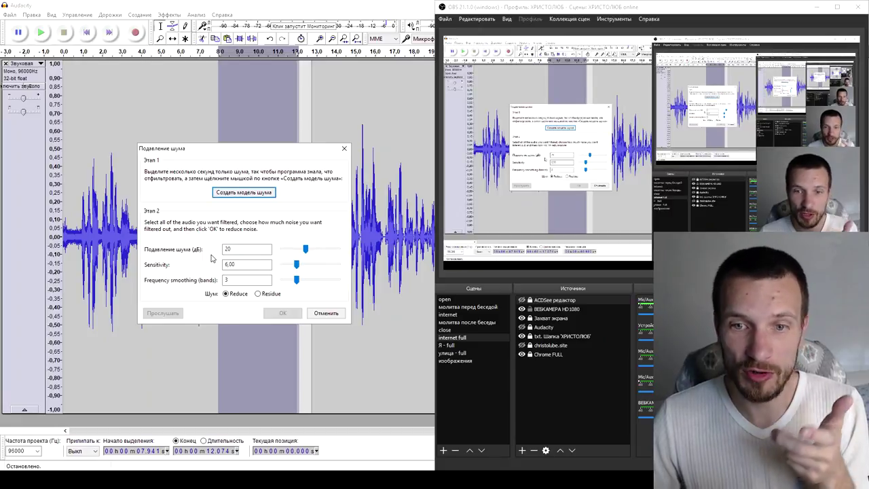
pyautogui.doubleClick(227, 249)
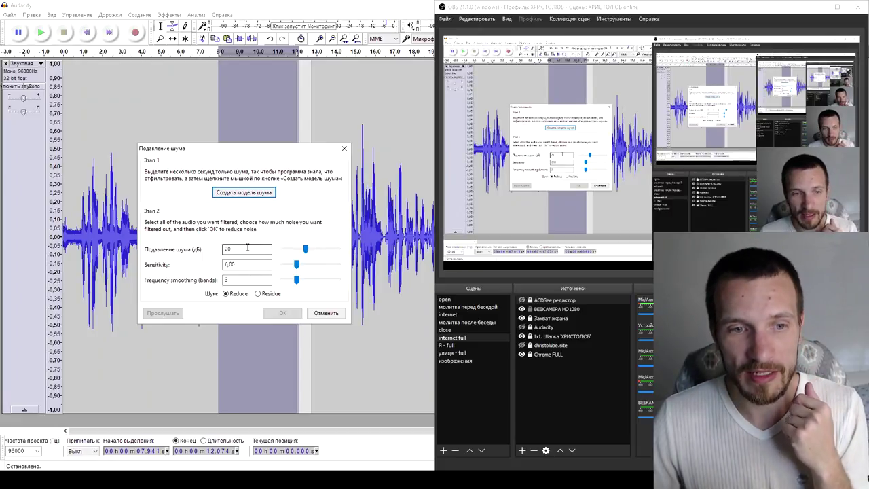
pyautogui.doubleClick(227, 264)
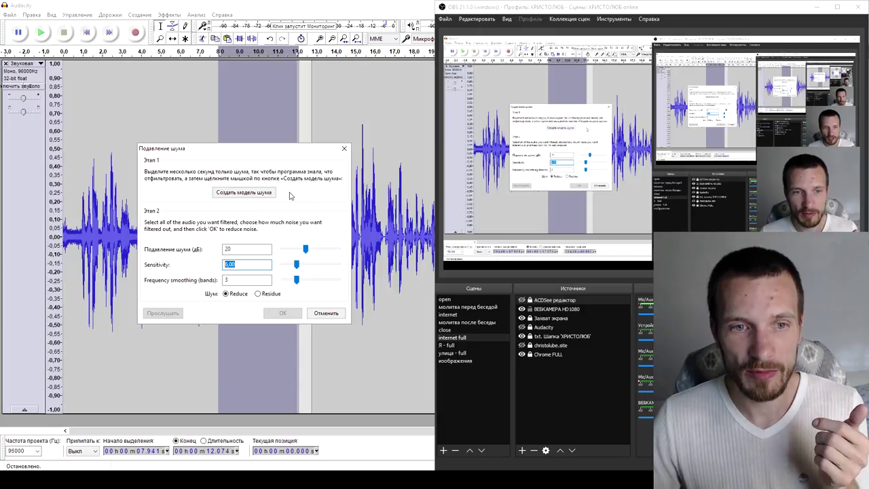
pyautogui.click(248, 192)
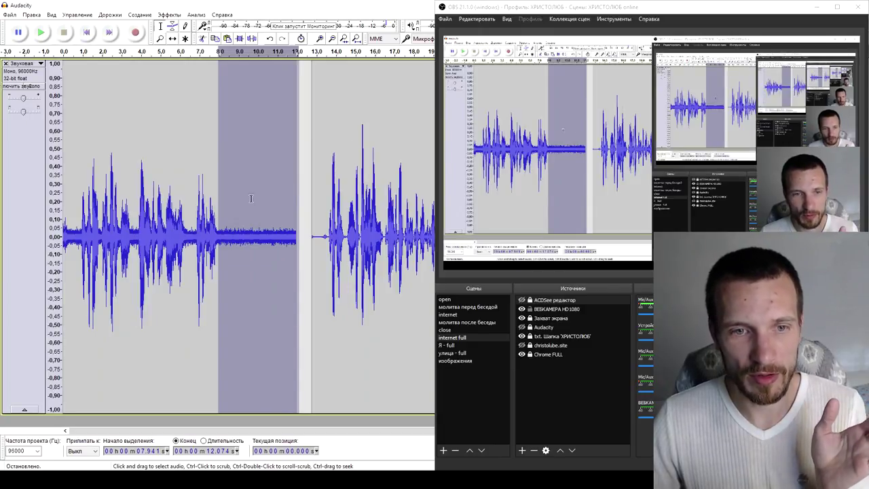
# Select the whole first clip from 0 to about 12.3 s and apply noise reduction at 20 dB, sensitivity 6.00 and frequency smoothing 3
pyautogui.click(303, 225)
pyautogui.moveTo(309, 225); pyautogui.dragTo(47, 215)
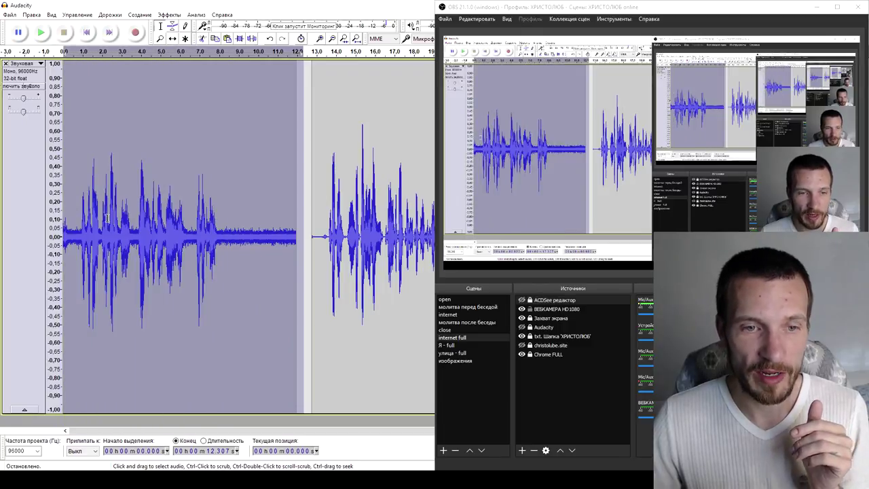
pyautogui.click(173, 15)
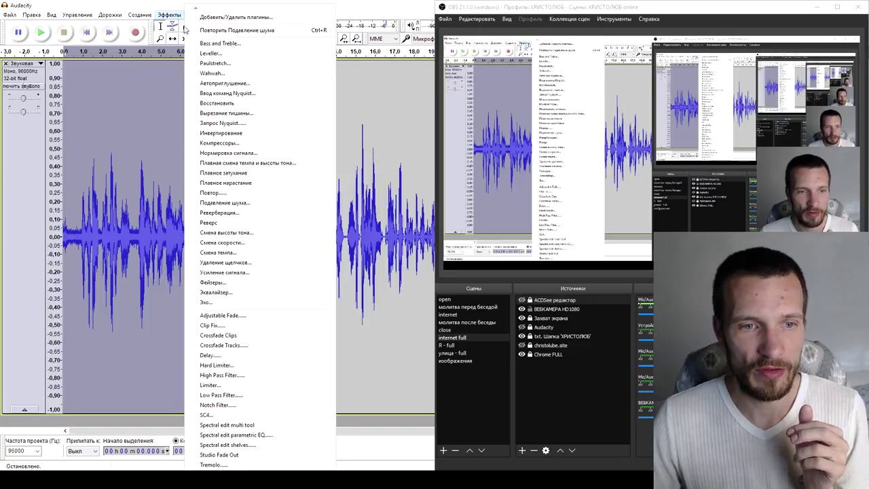
pyautogui.click(237, 202)
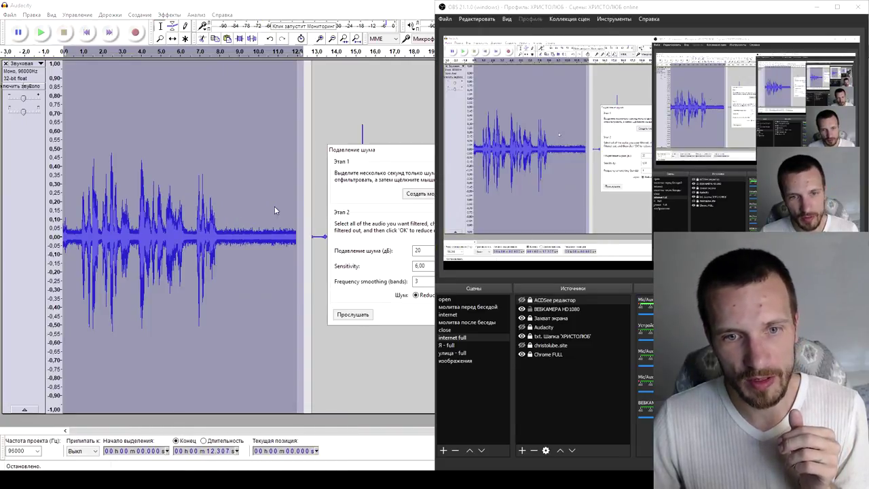
pyautogui.moveTo(376, 150); pyautogui.dragTo(188, 144)
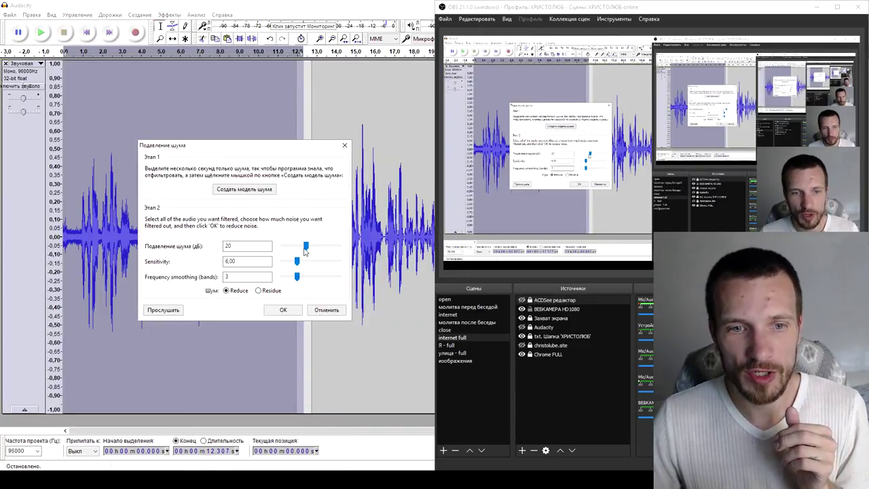
pyautogui.moveTo(305, 250); pyautogui.dragTo(305, 250)
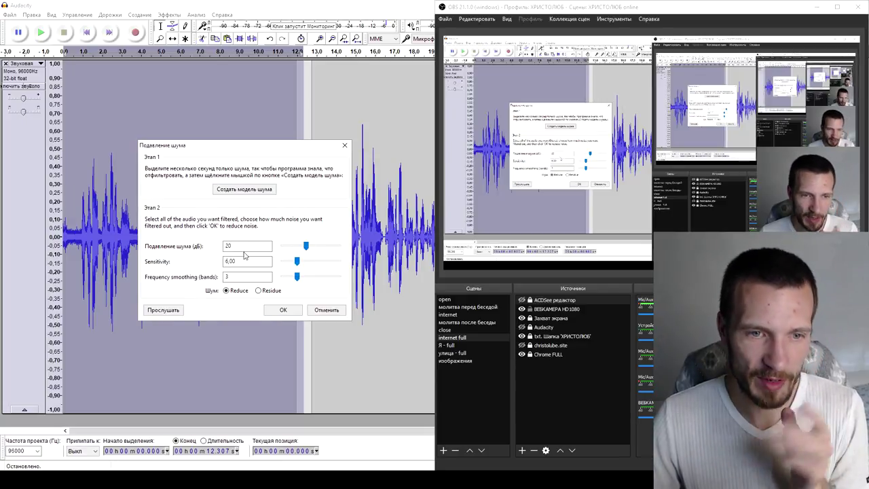
pyautogui.doubleClick(244, 246)
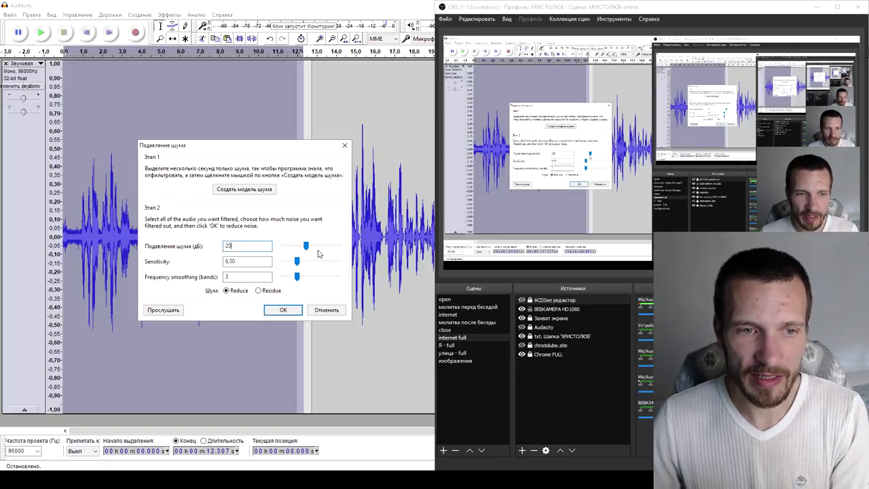
pyautogui.click(283, 310)
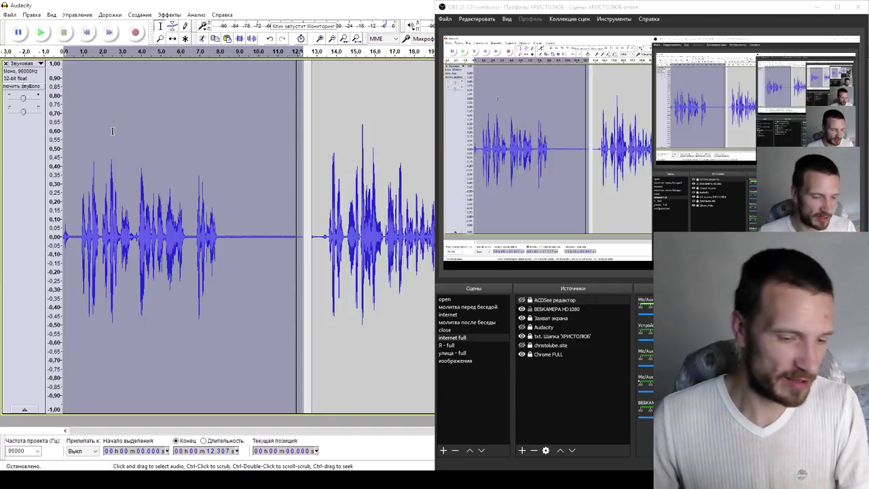
# Undo the noise reduction and the stray label, stepping through the edit history to the unprocessed first clip with its full-length selection
pyautogui.hotkey('ctrl', 'r')
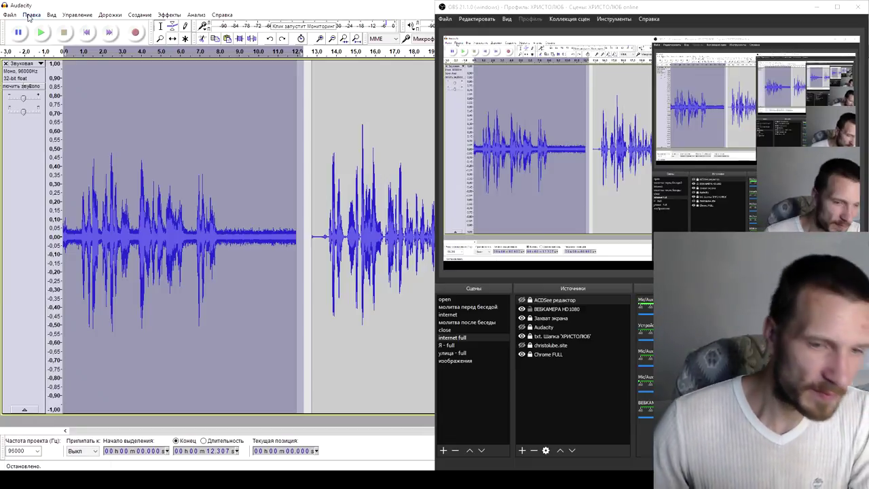
pyautogui.hotkey('ctrl', 'b')
pyautogui.click(31, 15)
pyautogui.click(40, 25)
pyautogui.click(32, 15)
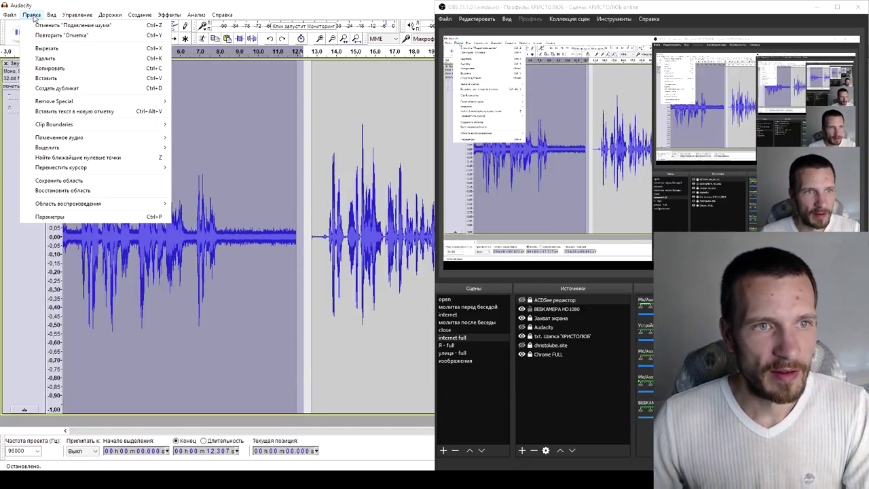
pyautogui.click(41, 25)
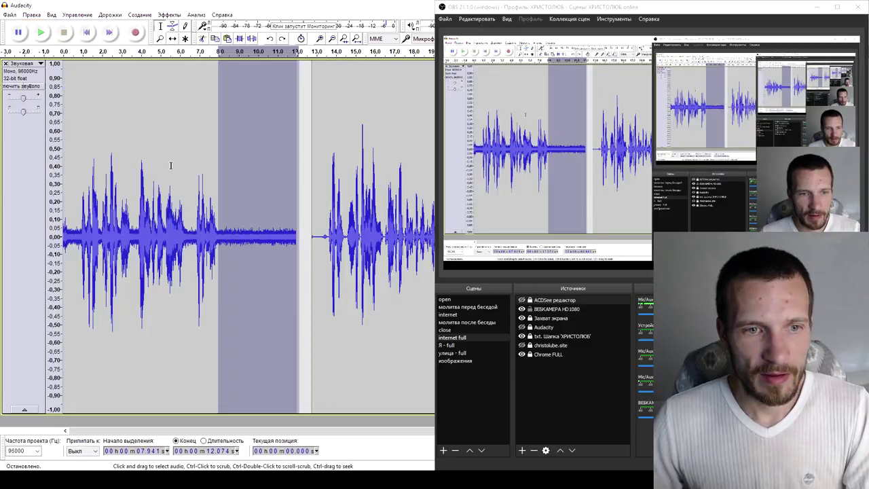
pyautogui.click(31, 15)
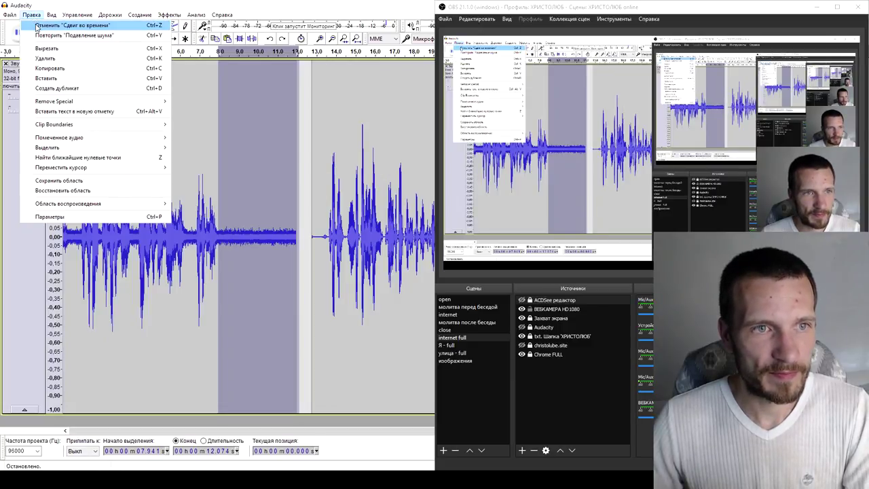
pyautogui.click(41, 25)
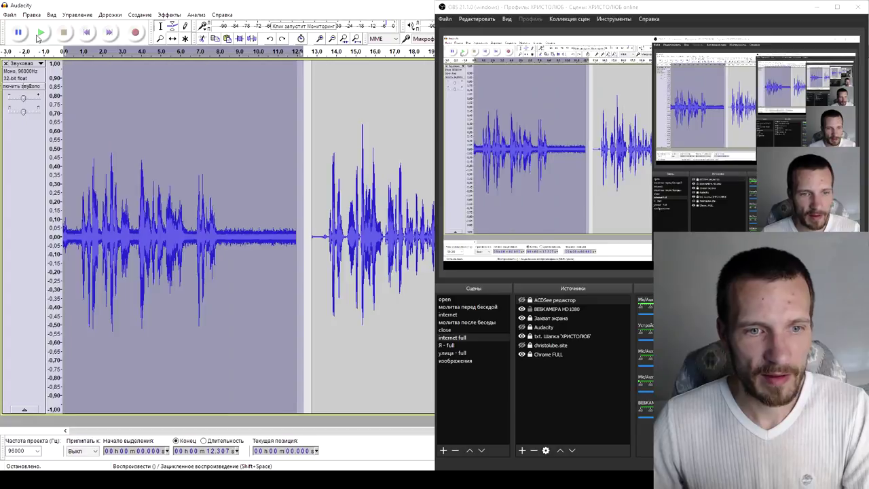
pyautogui.click(32, 15)
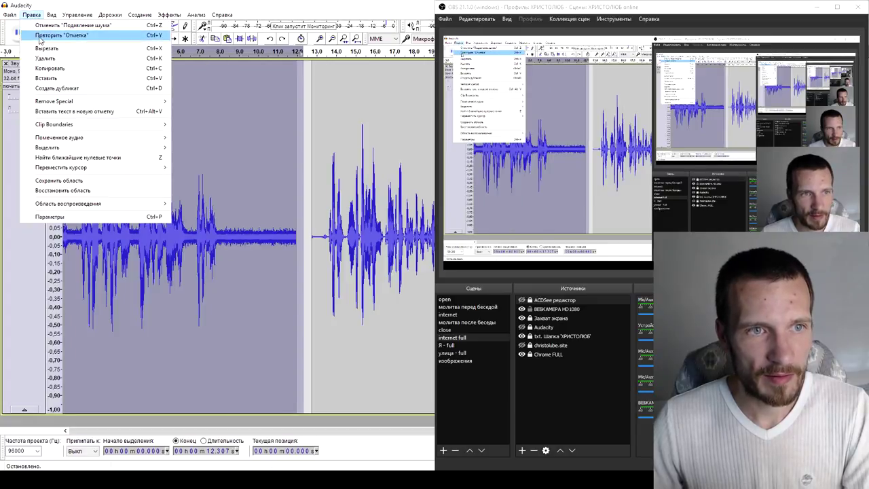
pyautogui.click(41, 35)
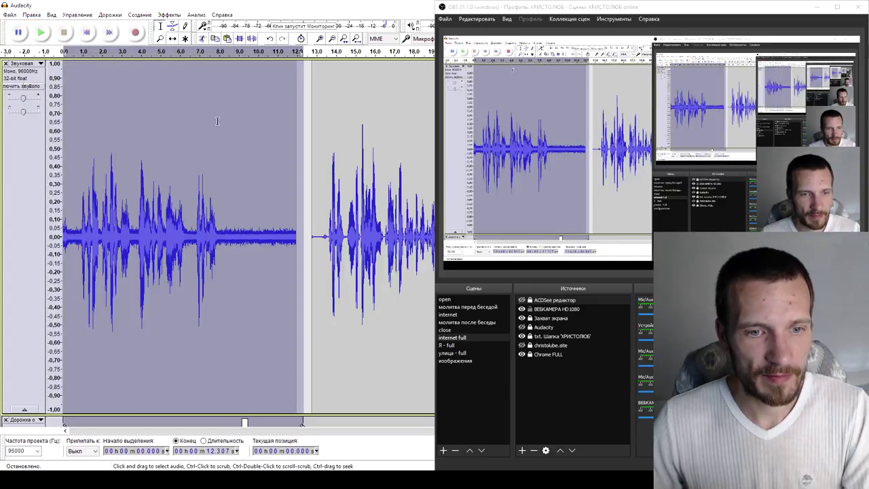
pyautogui.click(31, 15)
pyautogui.click(41, 25)
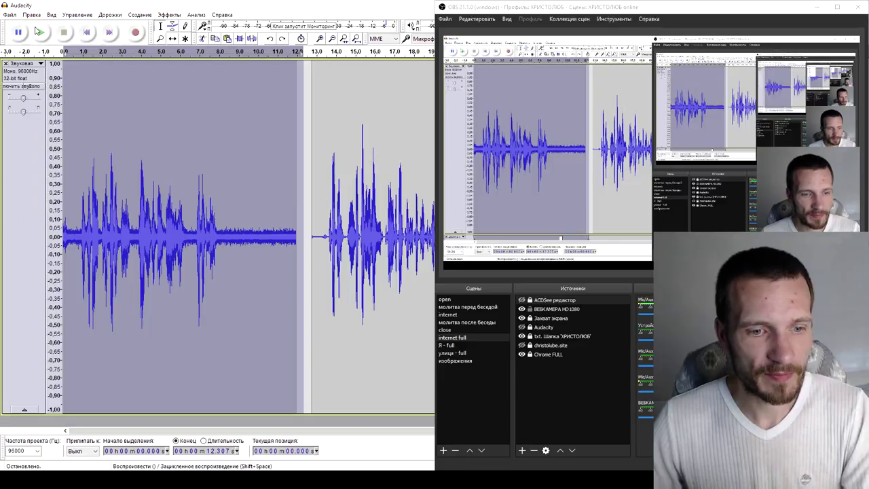
# Reapply noise reduction (Подавление шума) to the selected first clip with 20 dB reduction, sensitivity 6.00 and frequency smoothing of 3 bands
pyautogui.click(170, 14)
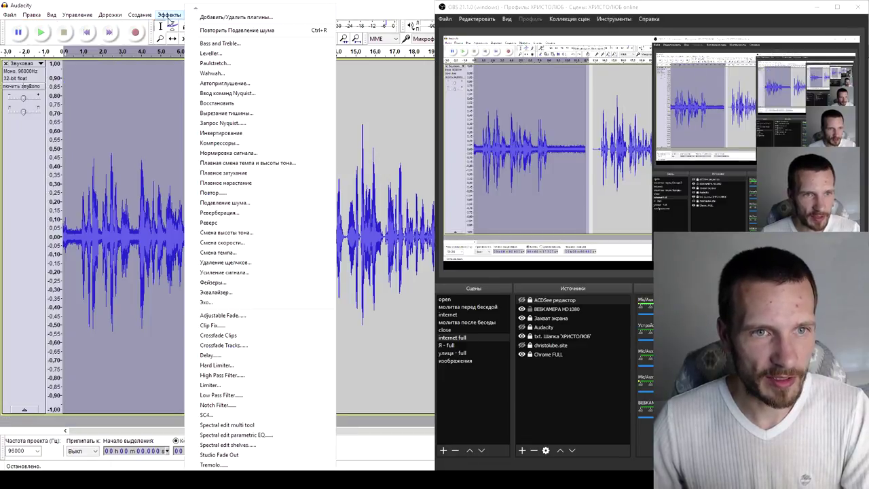
pyautogui.click(246, 201)
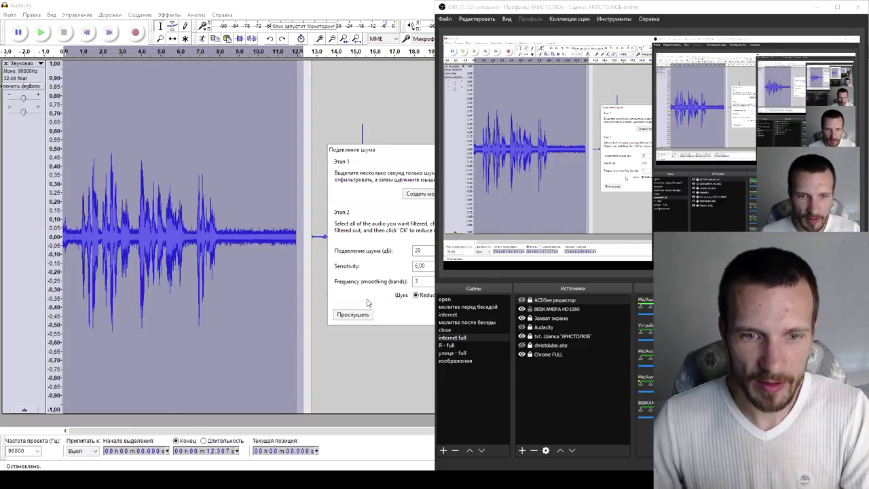
pyautogui.moveTo(385, 153); pyautogui.dragTo(225, 58)
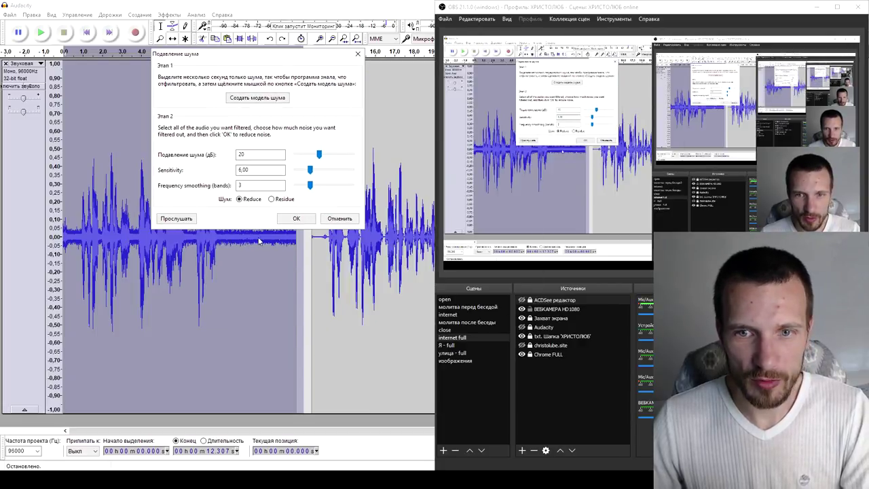
pyautogui.click(285, 220)
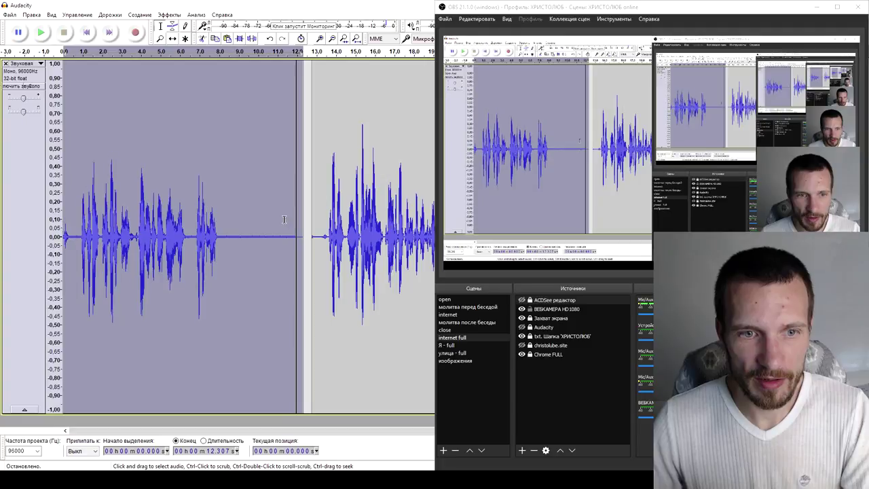
# Listen to the cleaned first clip, playing its tail from about 8.0 s and its speech from about 0.8 s, and pause playback
pyautogui.click(238, 236)
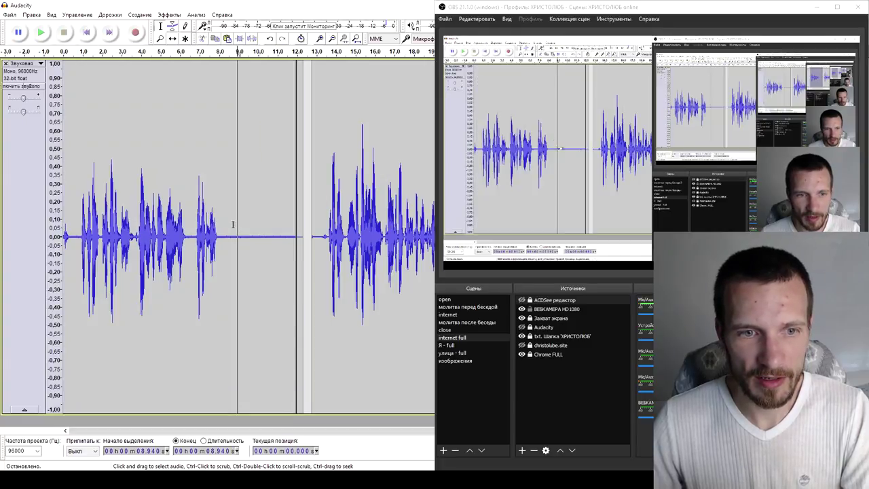
pyautogui.click(220, 217)
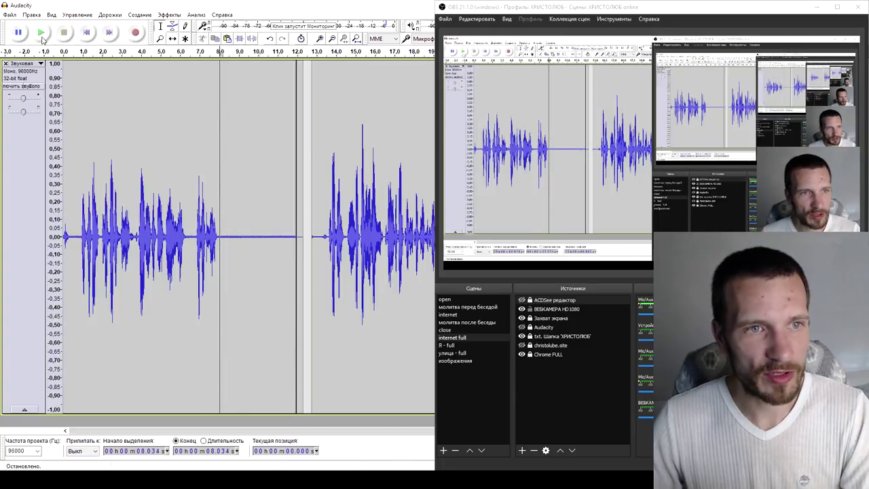
pyautogui.click(42, 34)
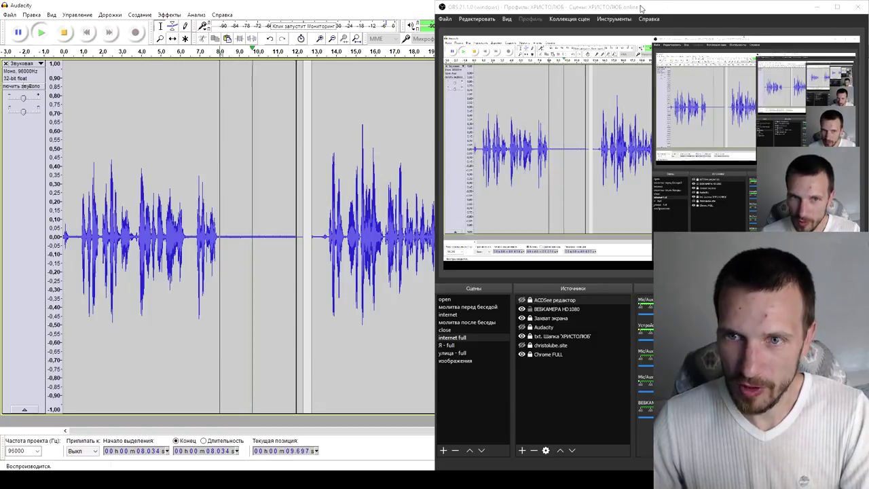
pyautogui.click(79, 170)
pyautogui.click(42, 34)
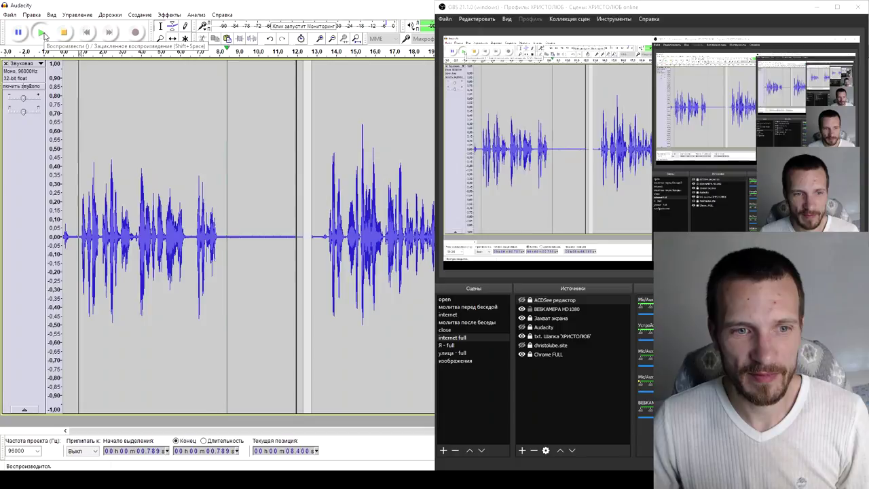
pyautogui.press('p')
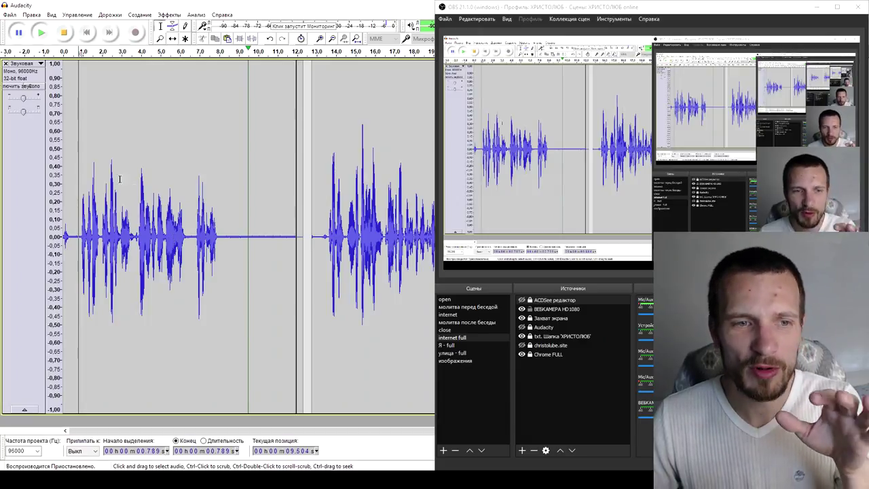
# Mark spots in the first and second clips, minimize OBS to reveal all three clips, and select the first tail from about 9.0 to 11.1 s
pyautogui.click(89, 160)
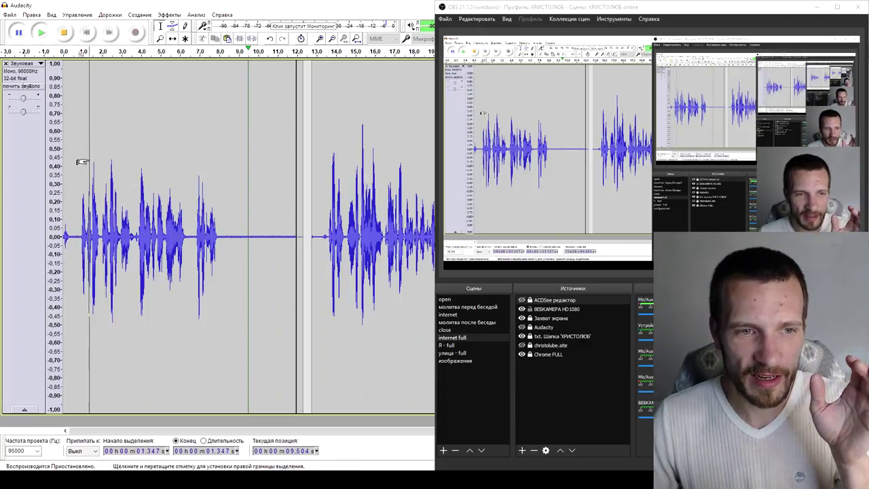
pyautogui.click(273, 210)
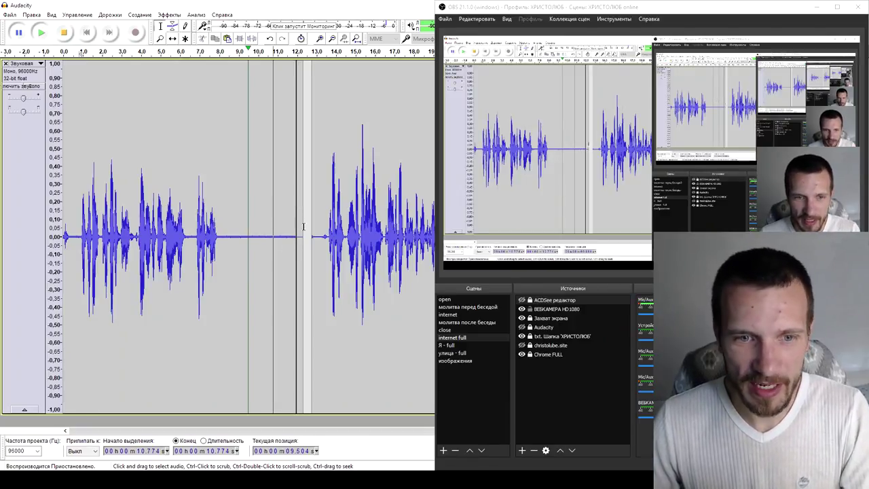
pyautogui.moveTo(318, 227); pyautogui.dragTo(321, 228)
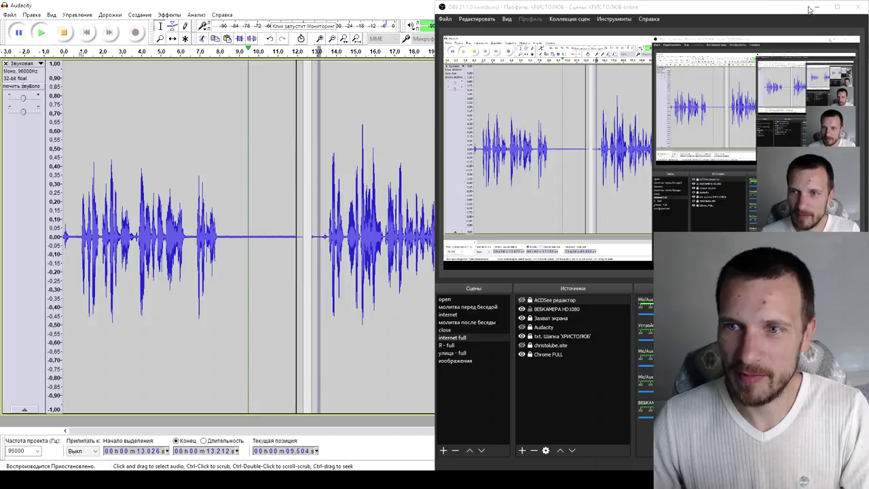
pyautogui.moveTo(527, 202); pyautogui.dragTo(487, 204)
pyautogui.moveTo(801, 202); pyautogui.dragTo(761, 204)
pyautogui.moveTo(278, 224); pyautogui.dragTo(238, 227)
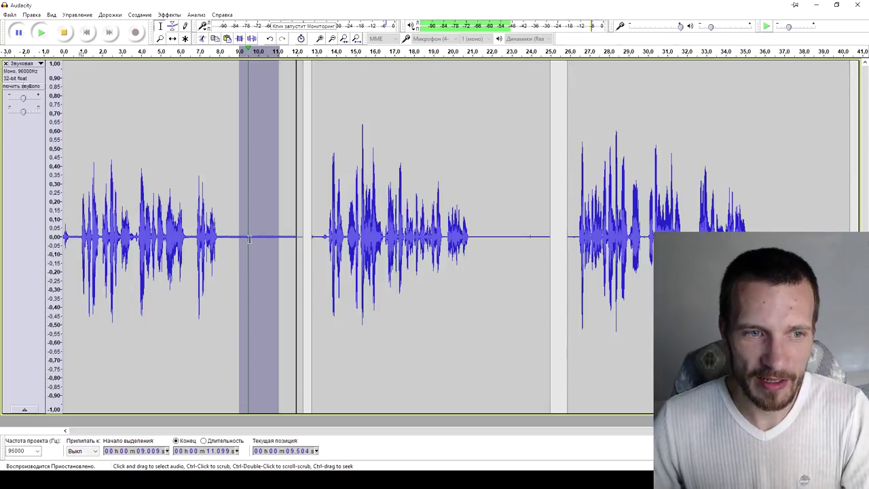
# Magnify the track's amplitude scale around the zero line to compare the residual noise in the three clips' silent parts
pyautogui.click(63, 130)
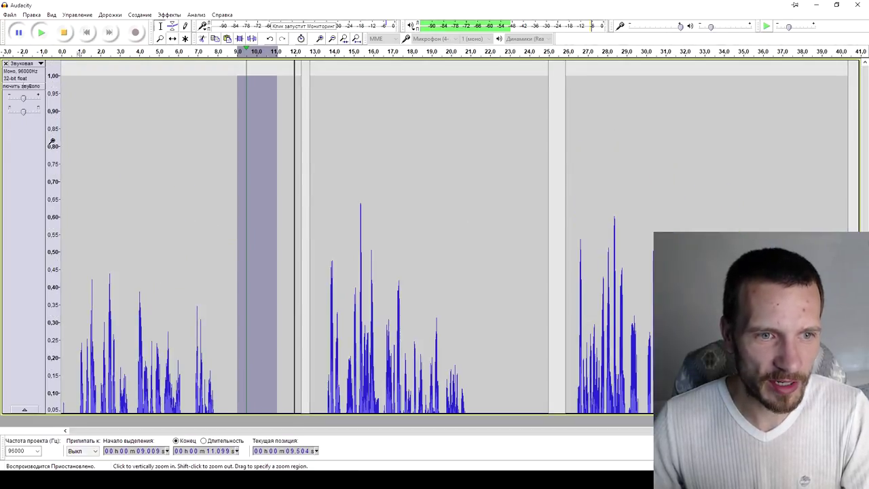
pyautogui.scroll(1, 461, 254)
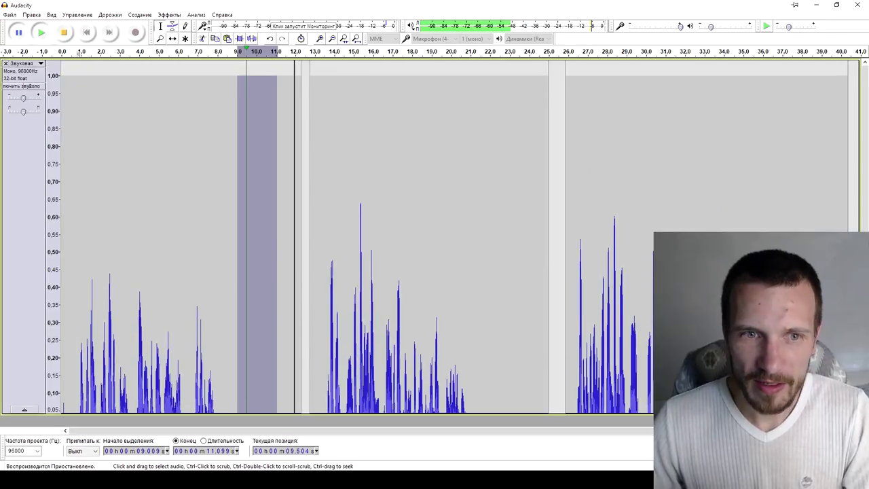
pyautogui.scroll(-1, 867, 167)
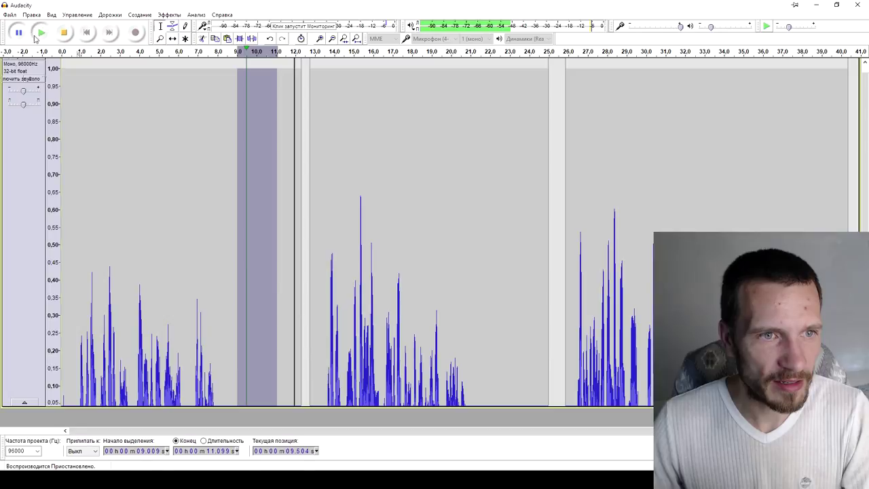
pyautogui.keyDown('shift'); pyautogui.click(49, 126); pyautogui.keyUp('shift')
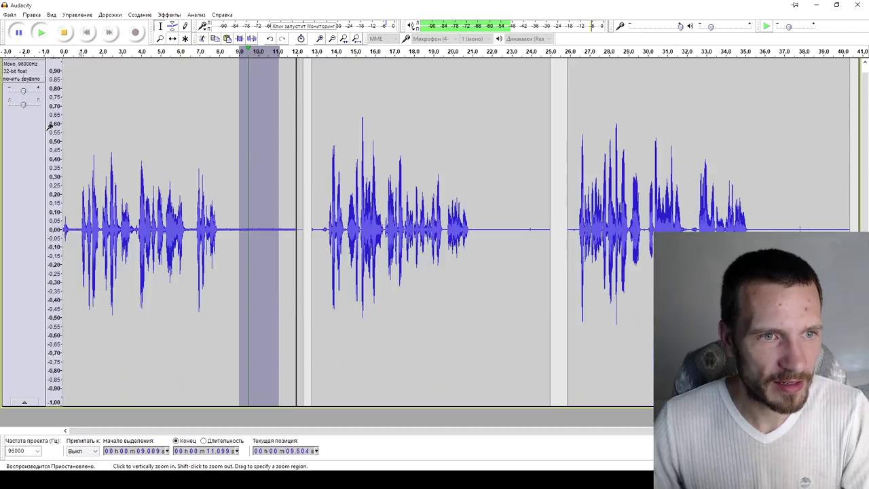
pyautogui.click(65, 233)
pyautogui.scroll(1, 58, 232)
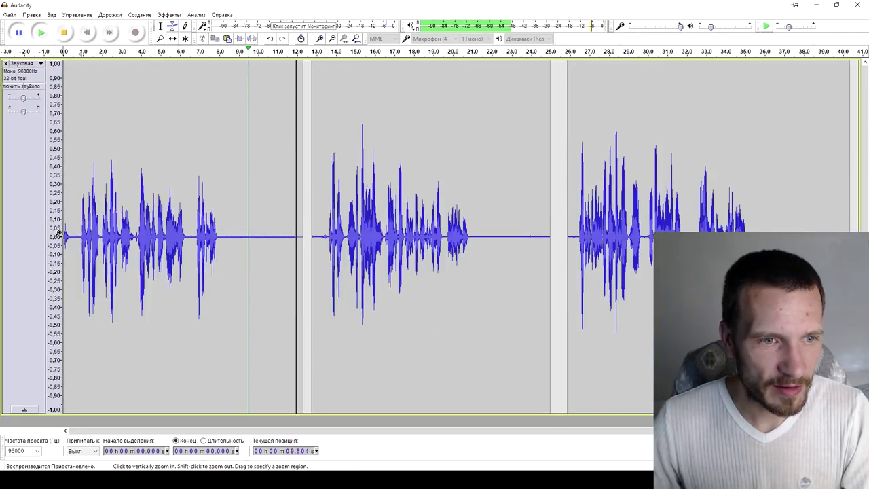
pyautogui.click(56, 236)
pyautogui.click(55, 237)
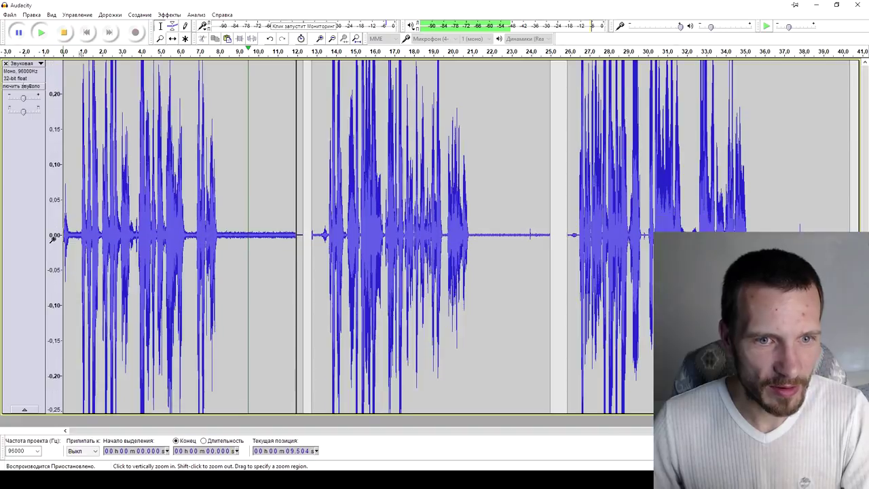
pyautogui.click(55, 238)
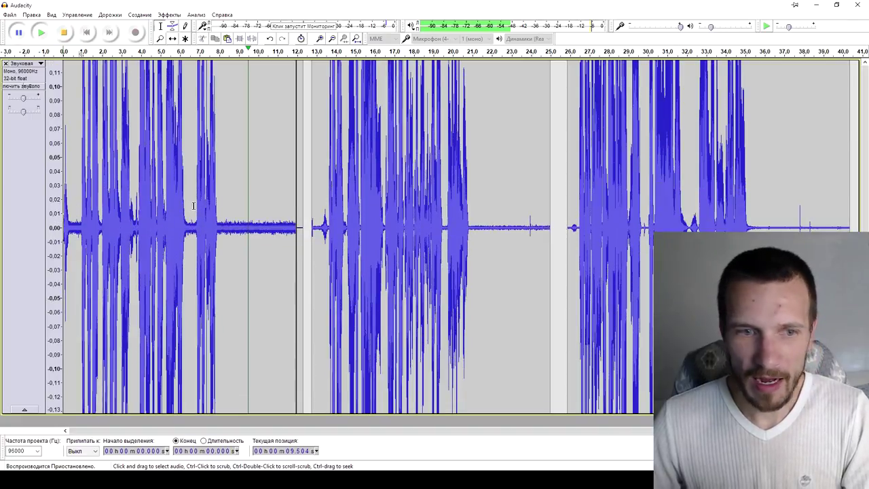
# Magnify the amplitude scale further around zero and inspect the silent tails of the second and third clips, marking the second from about 22.1 s
pyautogui.click(53, 230)
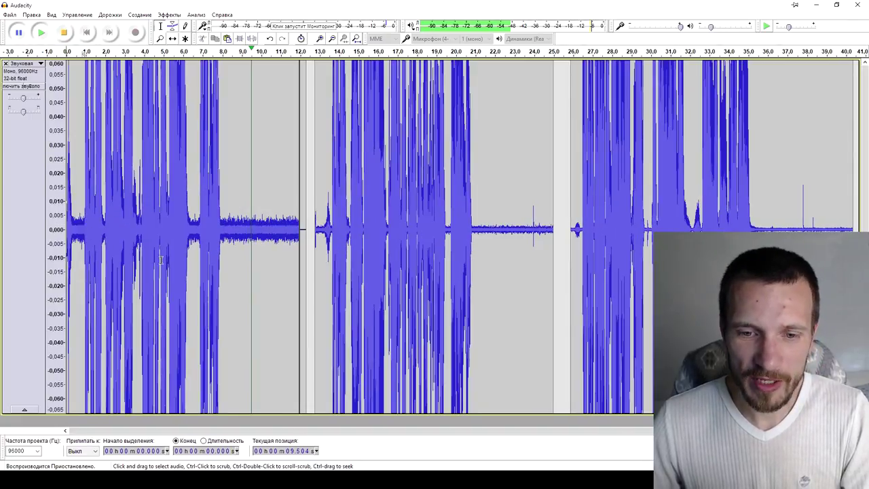
pyautogui.moveTo(339, 433); pyautogui.dragTo(427, 435)
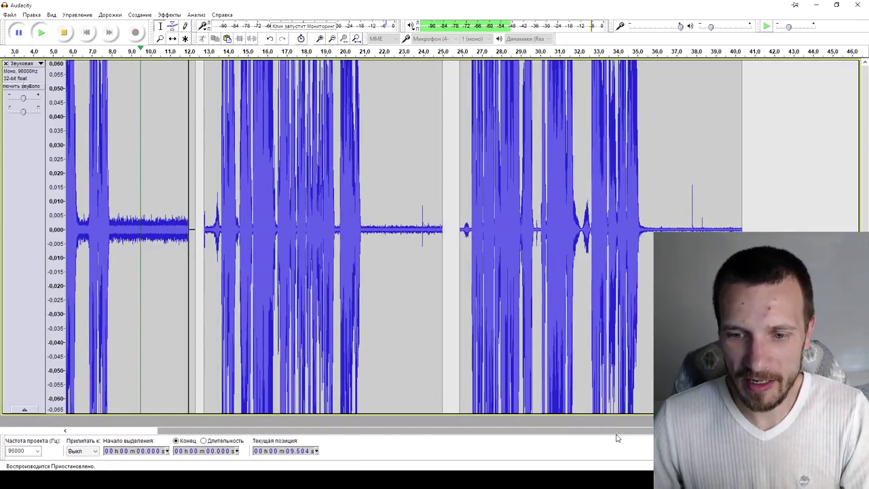
pyautogui.moveTo(617, 432); pyautogui.dragTo(675, 433)
pyautogui.moveTo(640, 213); pyautogui.dragTo(593, 213)
pyautogui.moveTo(366, 207); pyautogui.dragTo(316, 208)
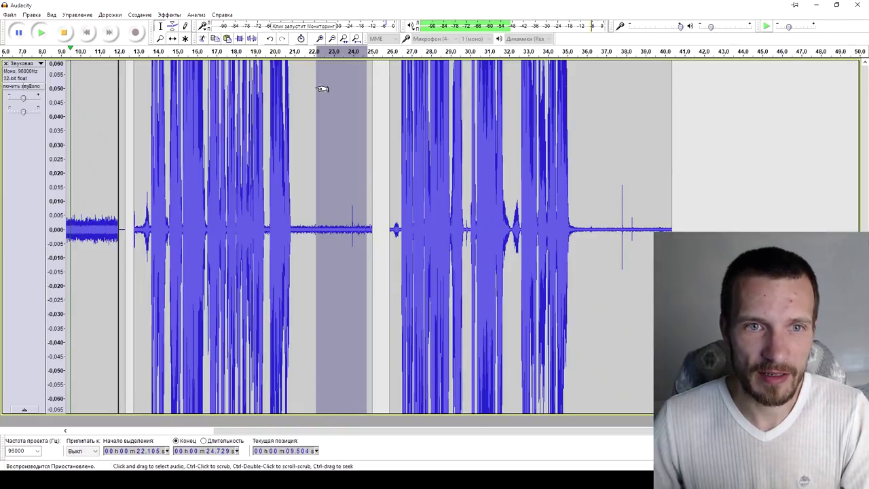
pyautogui.click(326, 111)
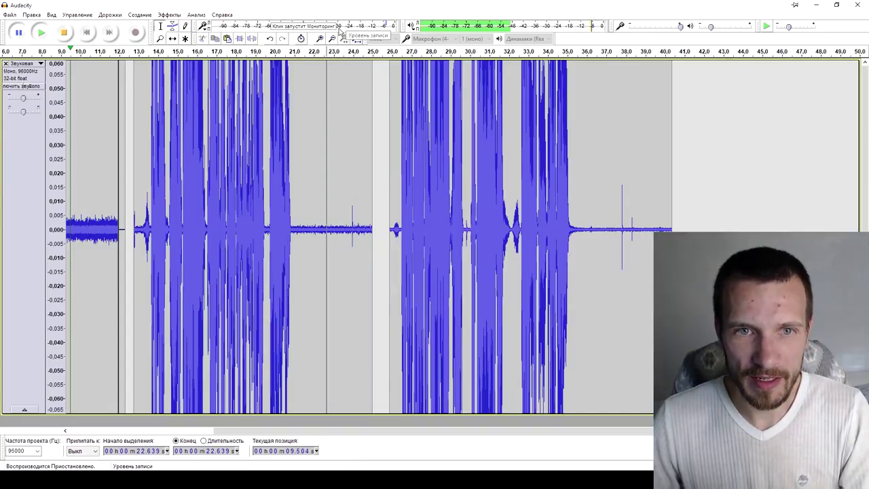
pyautogui.moveTo(338, 201); pyautogui.dragTo(315, 206)
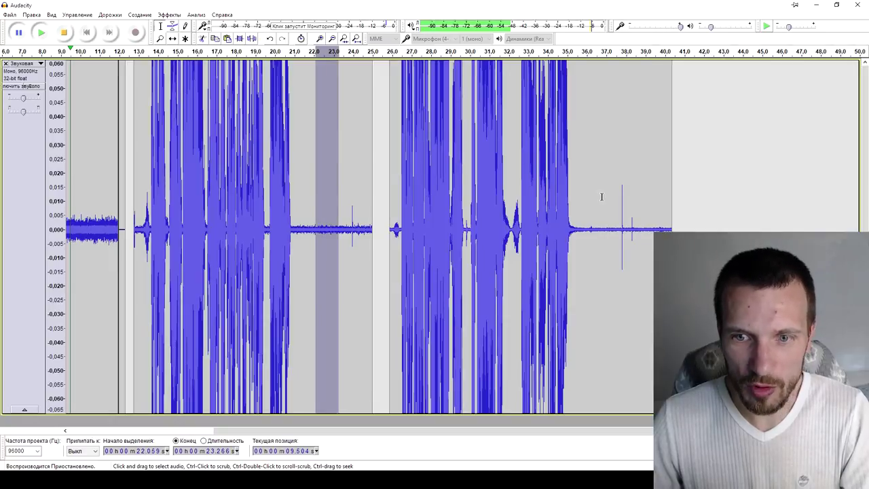
pyautogui.moveTo(626, 200); pyautogui.dragTo(600, 203)
# Listen to the second clip's tail from about 21.2 s and the third clip's tail from about 36.0 s, and pause playback
pyautogui.click(299, 190)
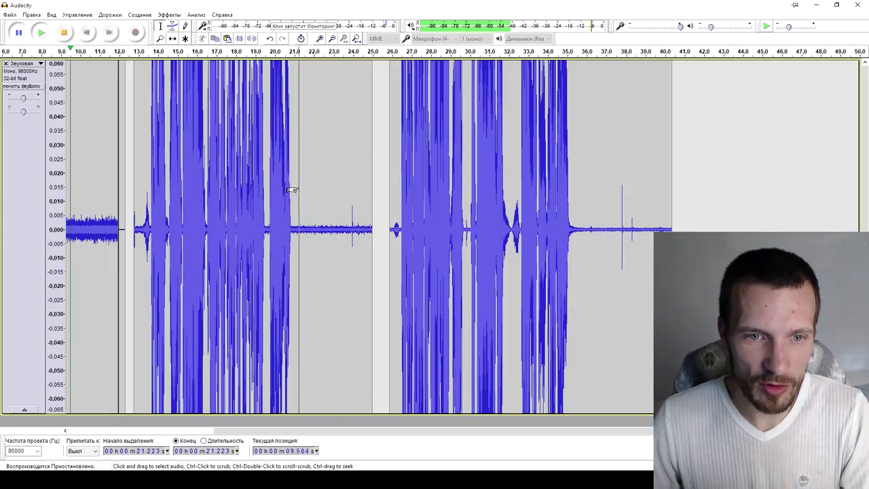
pyautogui.click(41, 32)
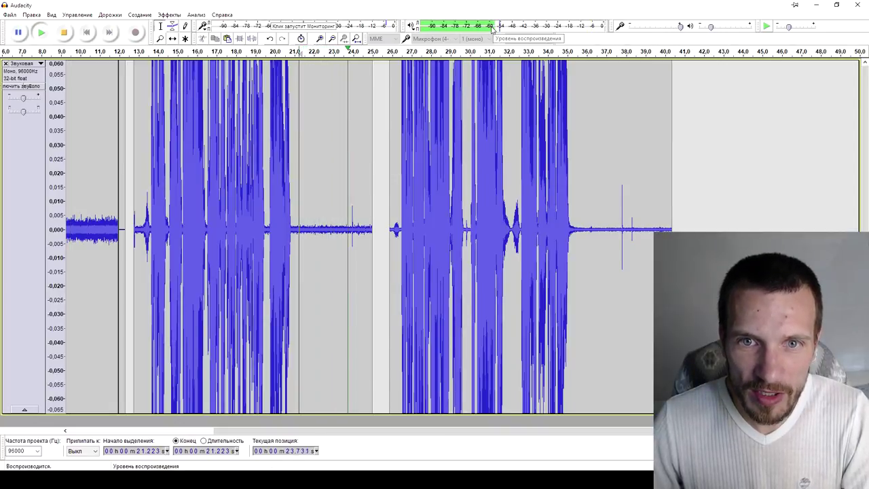
pyautogui.click(587, 192)
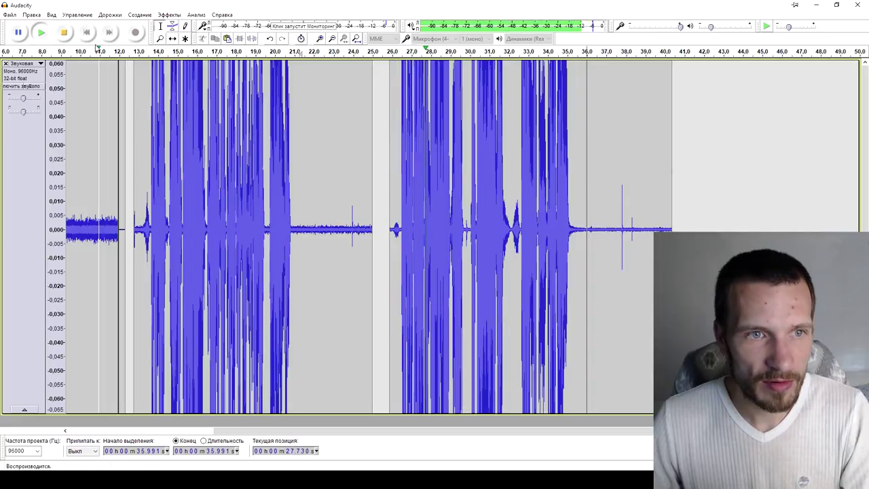
pyautogui.click(41, 33)
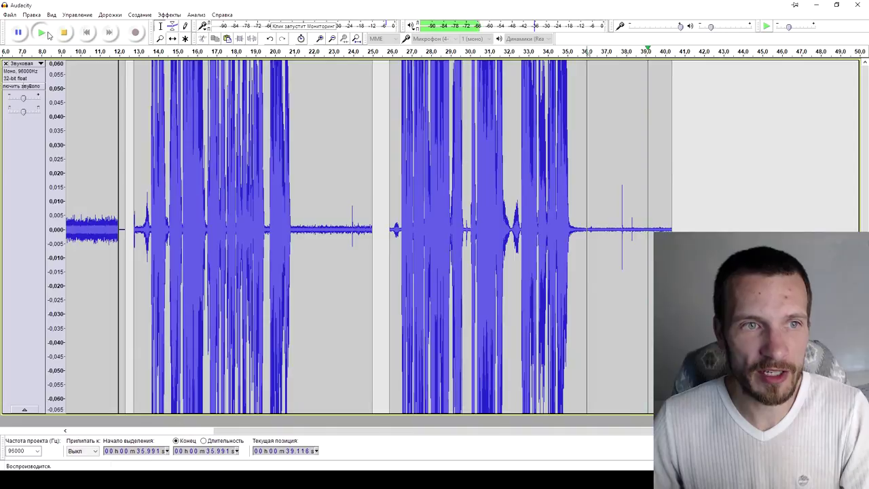
pyautogui.press('p')
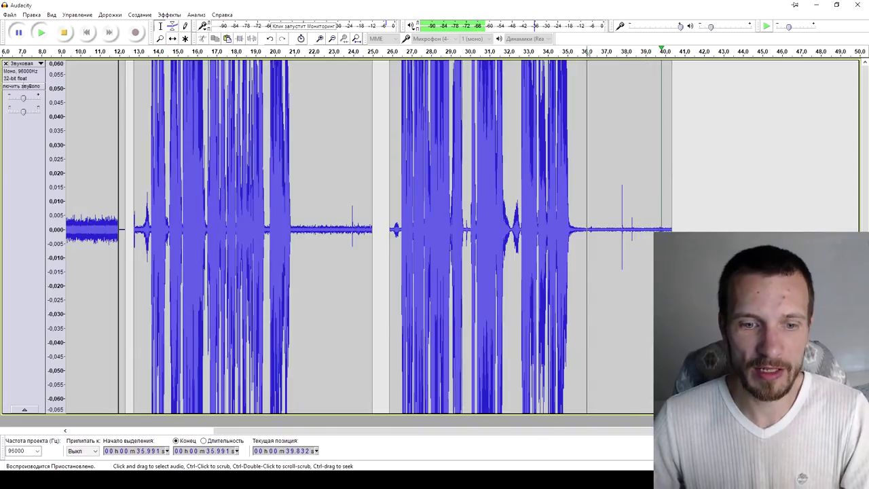
# Bring up OBS beside the waveform and inspect the quiet start of the second clip, selecting about 12.9 to 13.1 s
pyautogui.moveTo(329, 432); pyautogui.dragTo(245, 430)
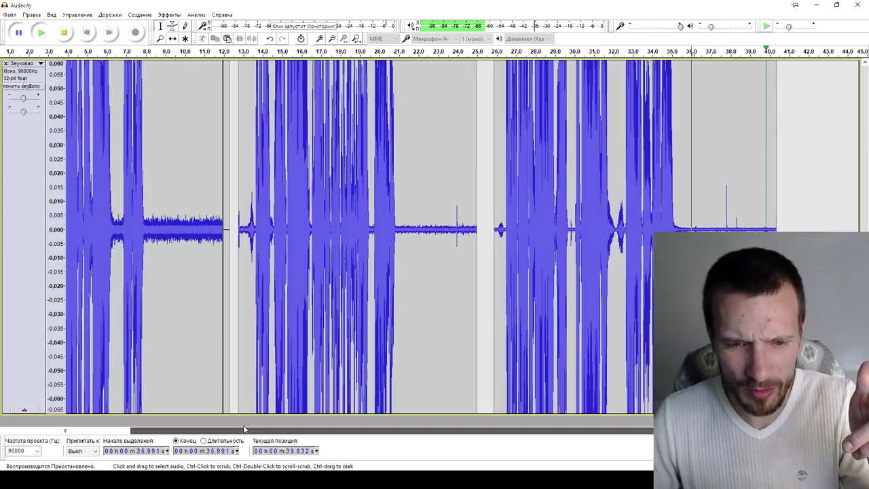
pyautogui.moveTo(245, 430); pyautogui.dragTo(170, 429)
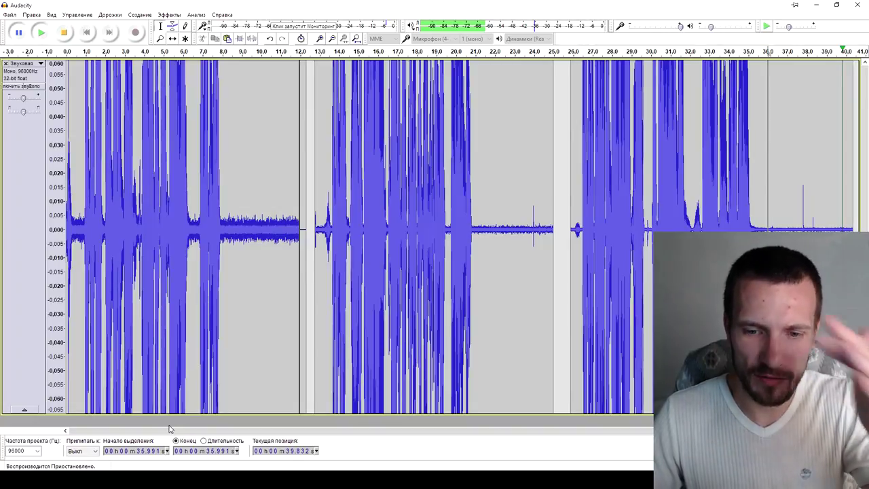
pyautogui.hotkey('alt', 'Tab')
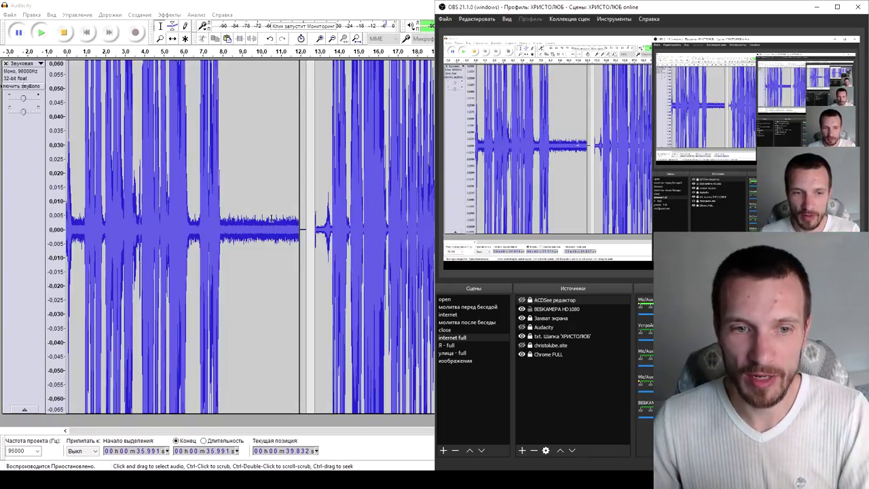
pyautogui.click(231, 190)
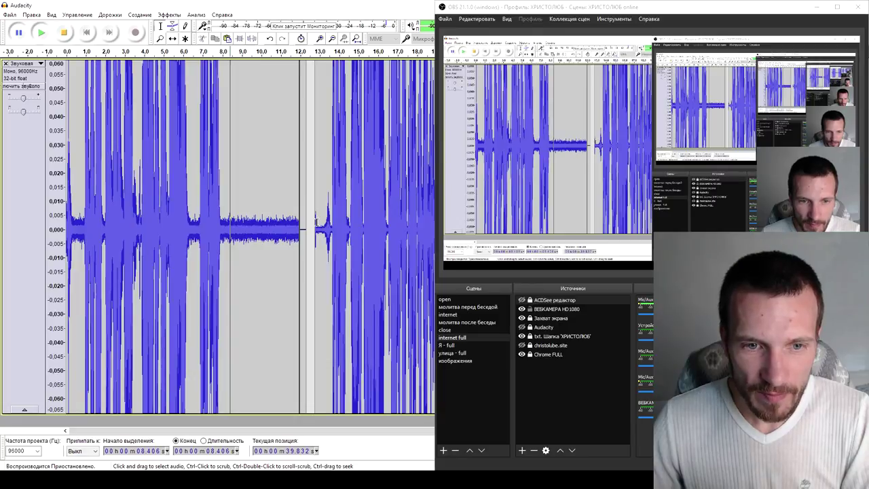
pyautogui.scroll(2, 315, 222)
pyautogui.moveTo(335, 223); pyautogui.dragTo(320, 222)
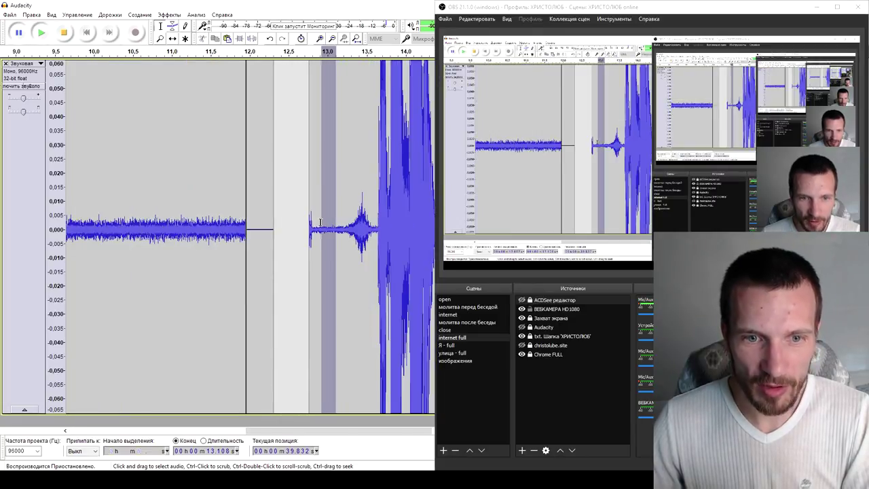
pyautogui.moveTo(282, 430); pyautogui.dragTo(164, 426)
pyautogui.scroll(-4, 295, 225)
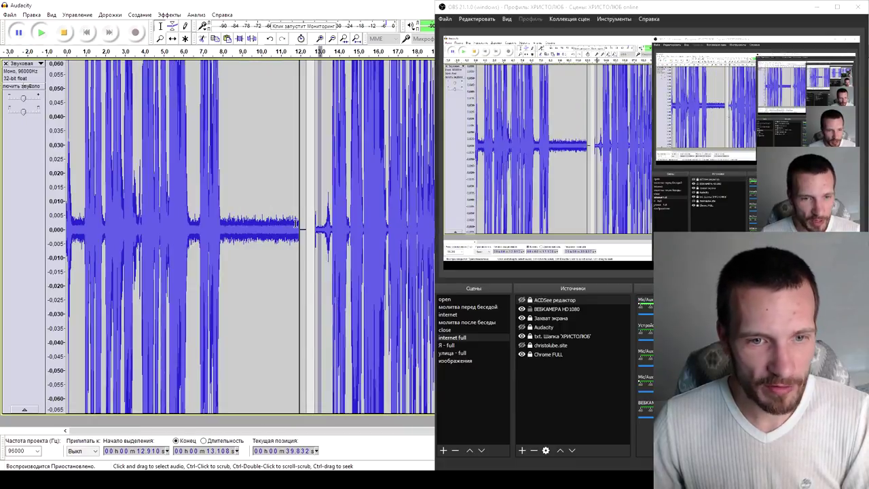
# Select the first clip's silent tail from about 8.0 to 12.4 s, stop playback, and create a noise profile from it in Подавление шума
pyautogui.moveTo(307, 210); pyautogui.dragTo(221, 210)
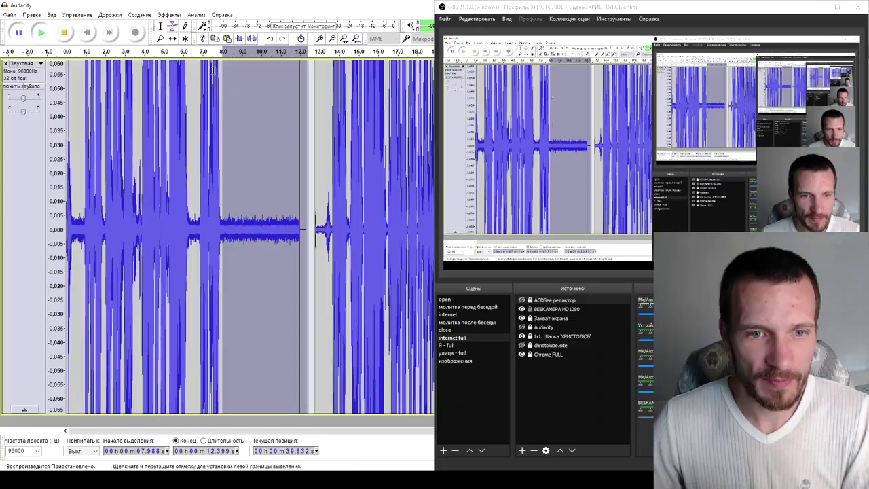
pyautogui.click(171, 15)
pyautogui.press('Escape')
pyautogui.click(110, 14)
pyautogui.click(171, 15)
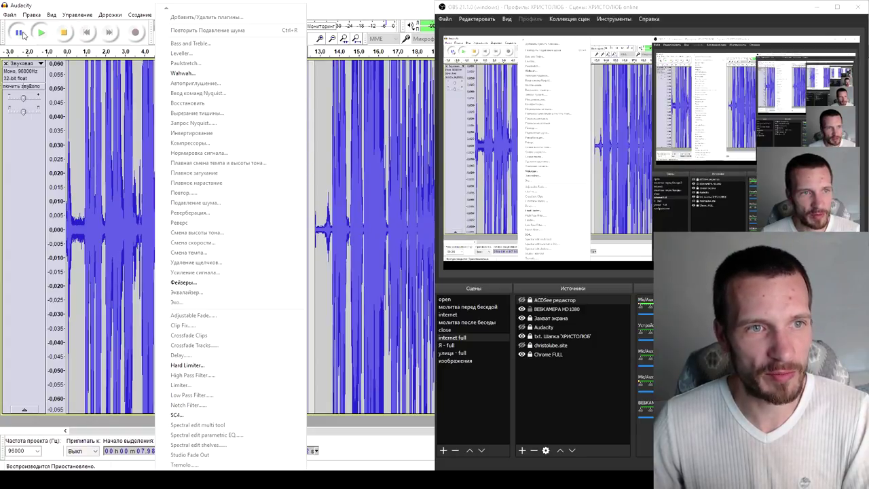
pyautogui.click(62, 34)
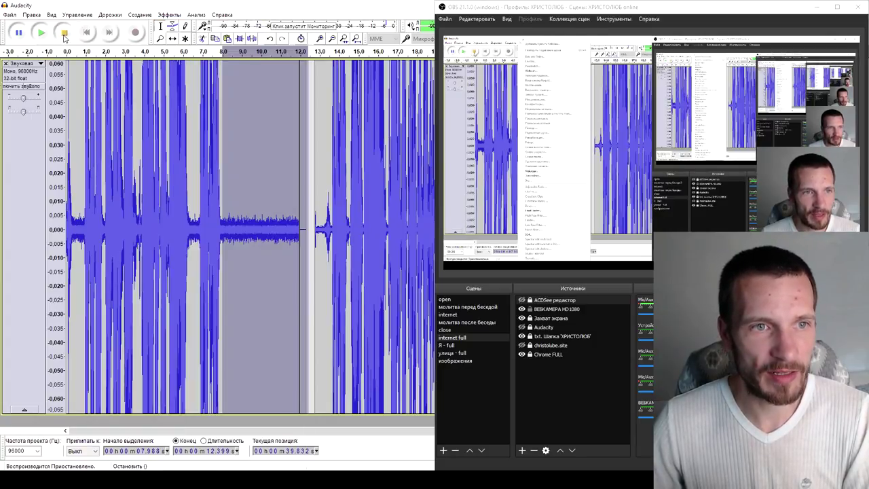
pyautogui.click(170, 15)
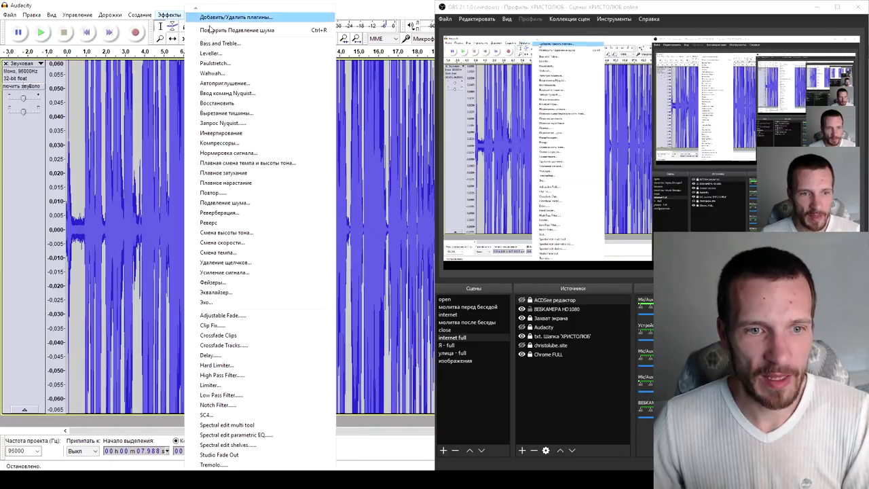
pyautogui.click(231, 202)
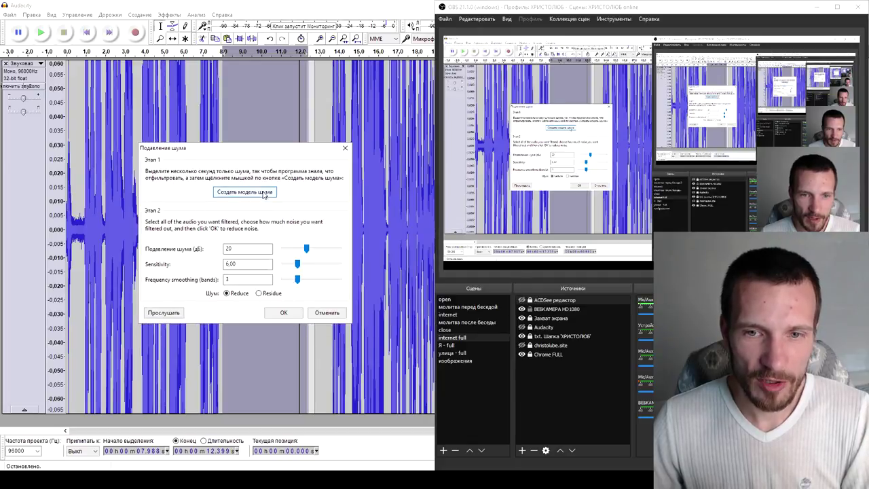
pyautogui.click(263, 195)
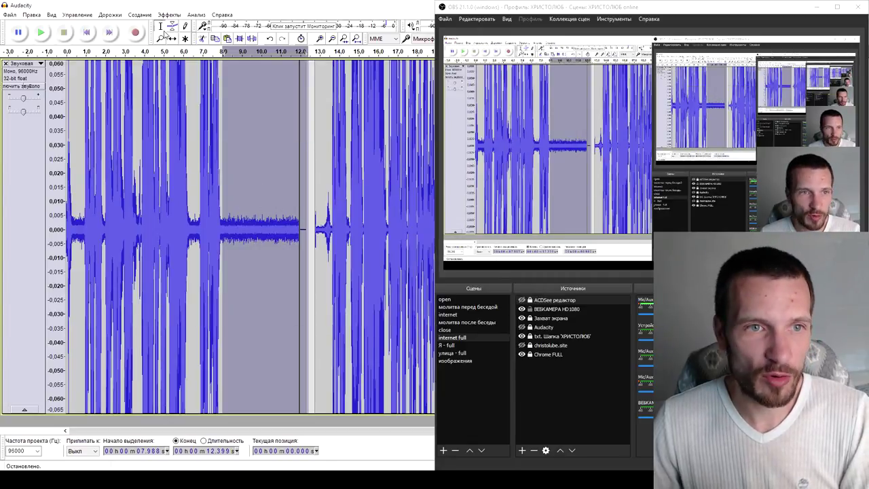
# Select the first clip from 0 to about 12.5 s and apply noise reduction with 20 dB, sensitivity 6.00 and 3 smoothing bands
pyautogui.click(243, 145)
pyautogui.moveTo(310, 167); pyautogui.dragTo(66, 108)
pyautogui.hotkey('ctrl', '3')
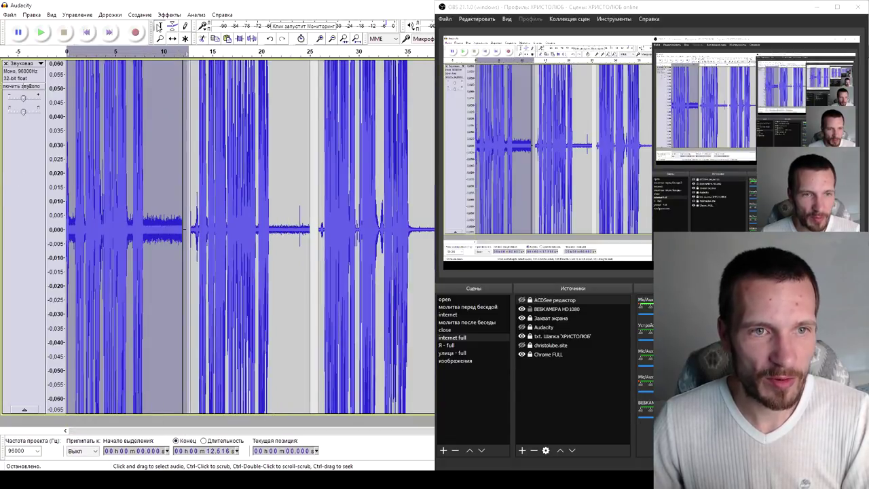
pyautogui.click(175, 18)
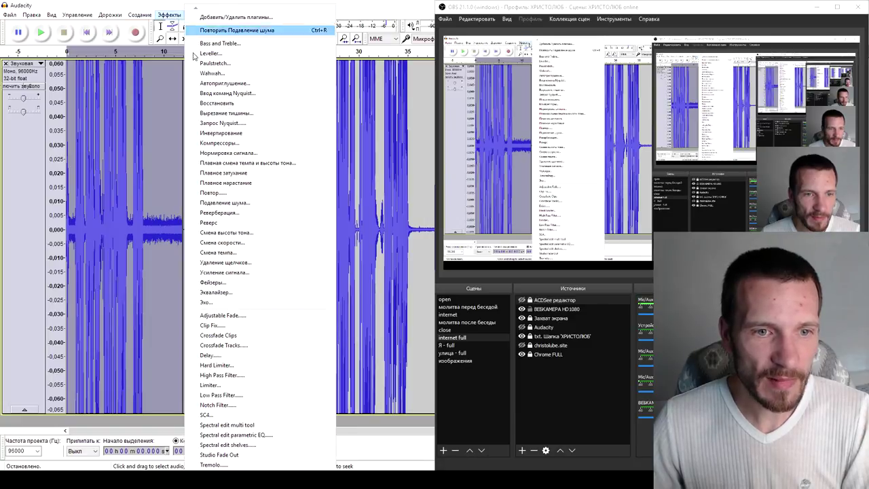
pyautogui.click(215, 197)
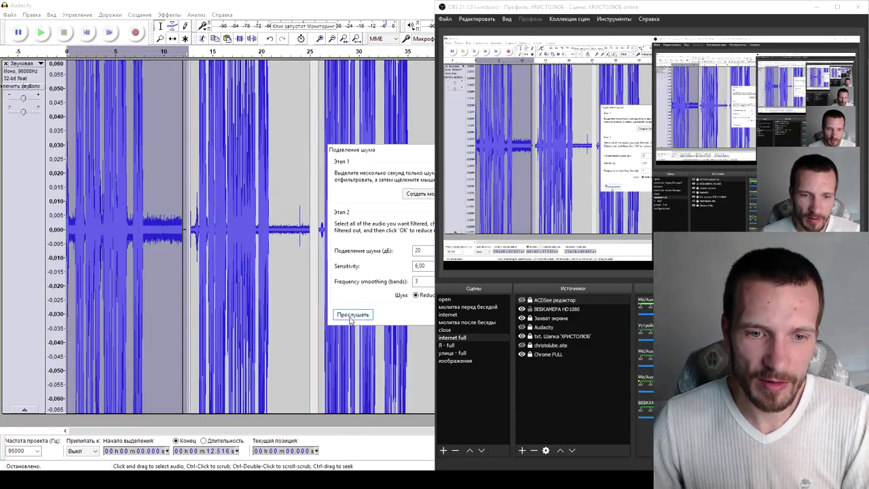
pyautogui.moveTo(395, 149); pyautogui.dragTo(165, 144)
pyautogui.click(245, 308)
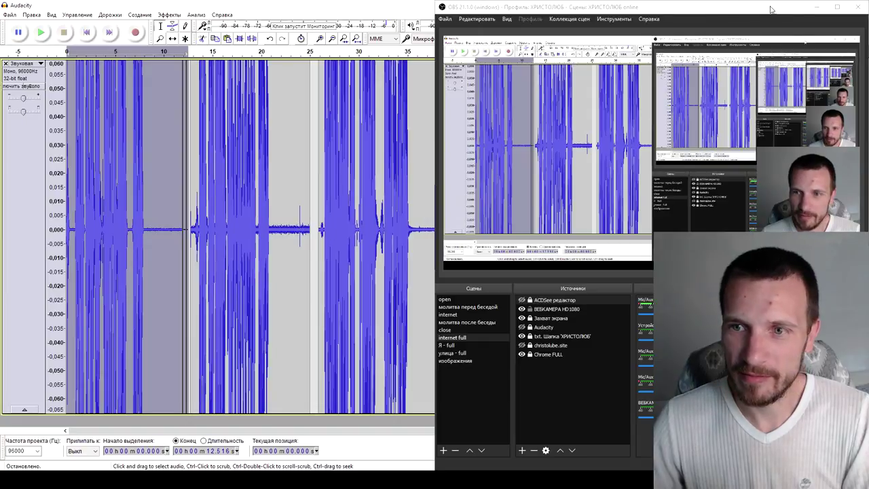
# Minimize OBS and compare the cleaned first clip with the other two, marking a spot in the third clip's tail at about 36.6 s
pyautogui.click(818, 8)
pyautogui.keyDown('ctrl'); pyautogui.scroll(1, 413, 257); pyautogui.keyUp('ctrl')
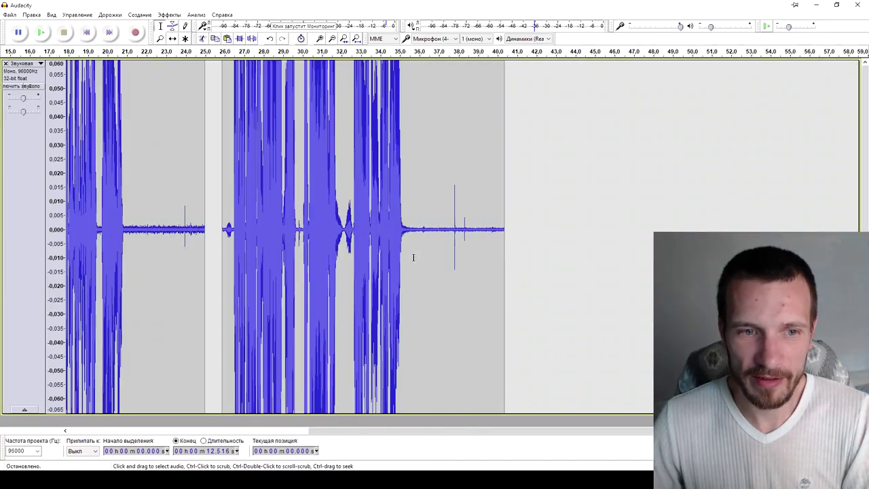
pyautogui.moveTo(409, 430); pyautogui.dragTo(172, 424)
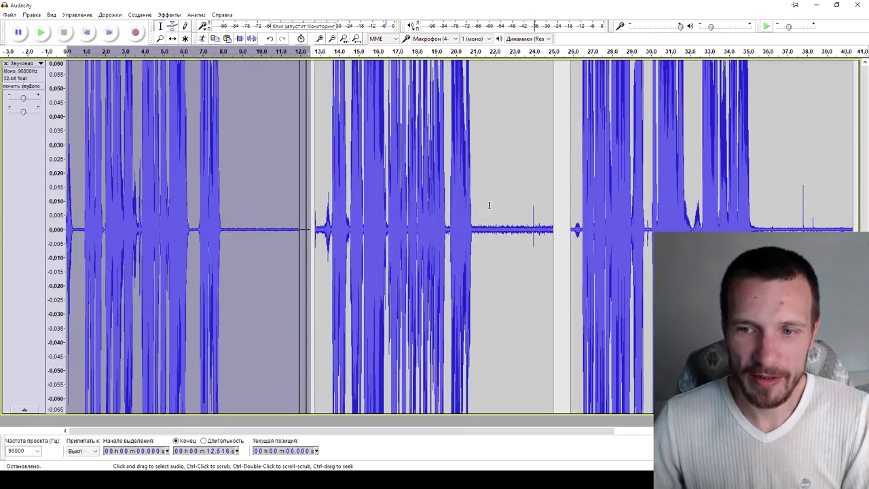
pyautogui.click(780, 201)
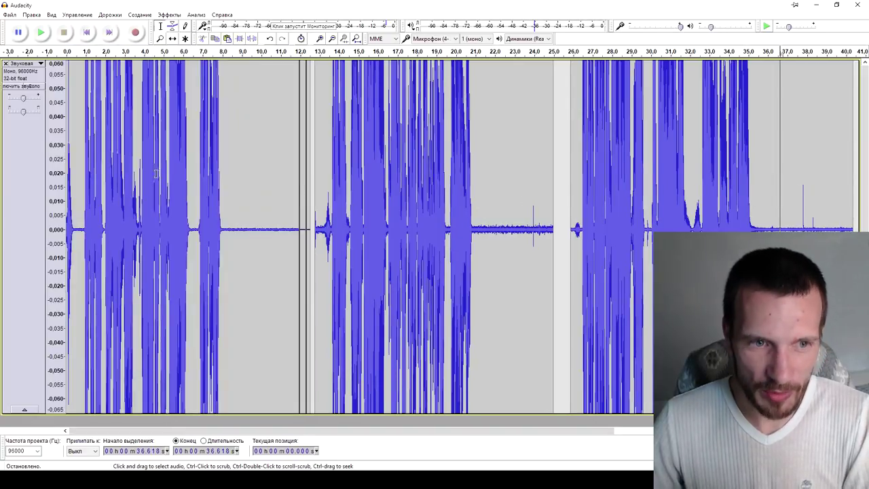
# Listen to the cleaned first clip from about 0.7 s while checking OBS, minimize OBS again, and stop playback
pyautogui.click(80, 175)
pyautogui.click(41, 32)
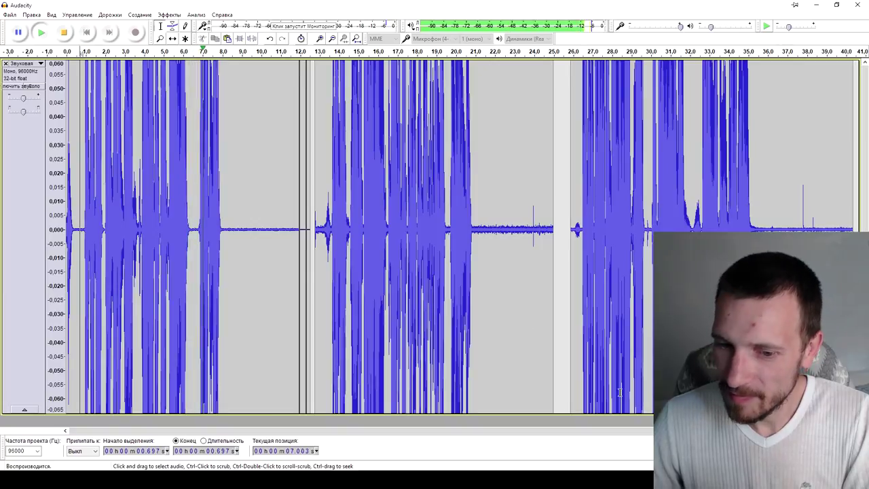
pyautogui.hotkey('alt', 'Tab')
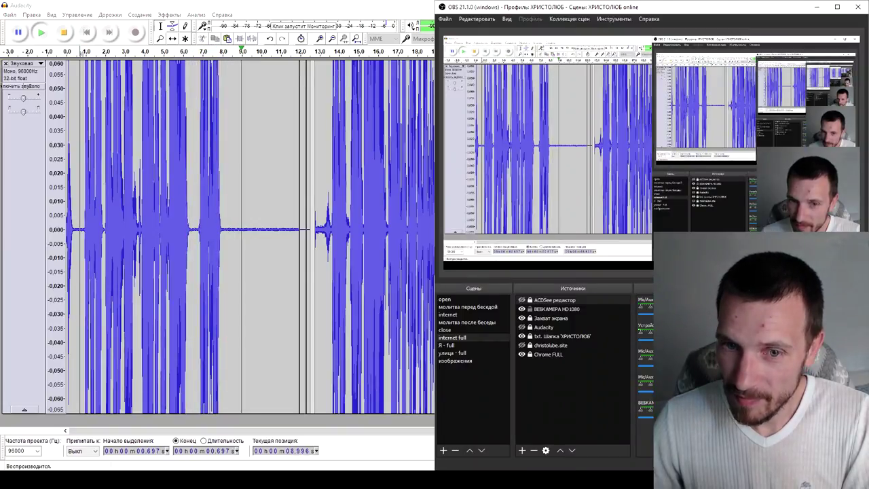
pyautogui.click(816, 7)
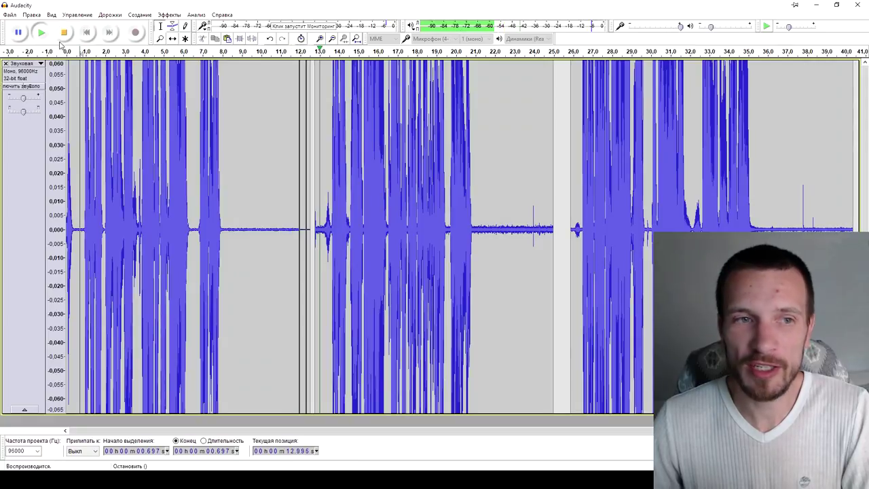
pyautogui.click(65, 33)
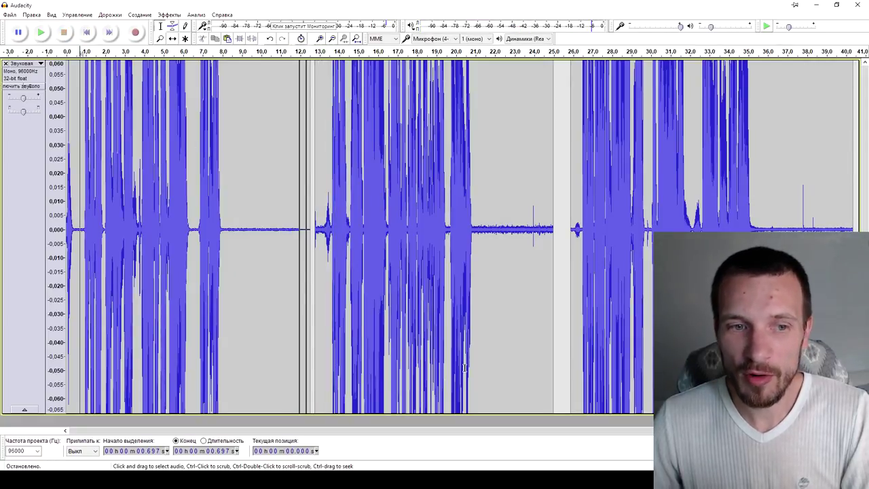
# Show all three clips and magnify the amplitude scale to about ±0.015 around zero to compare their residual noise
pyautogui.hotkey('ctrl', '3')
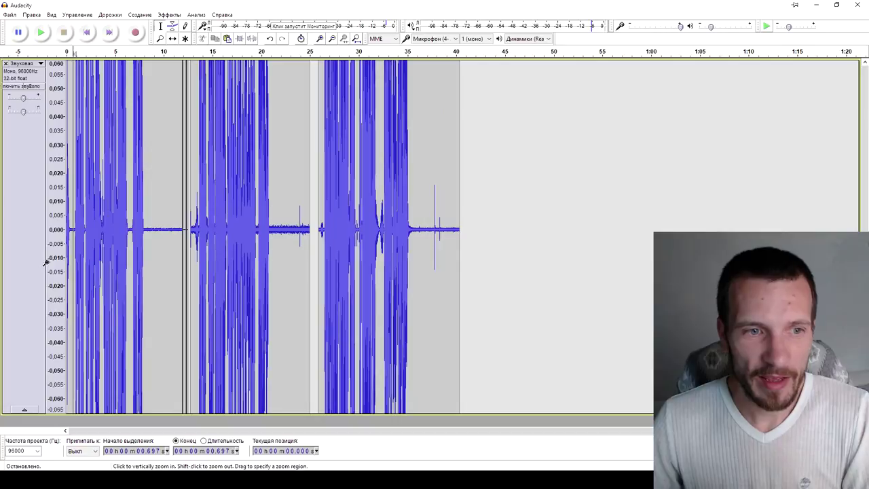
pyautogui.click(55, 228)
pyautogui.click(55, 238)
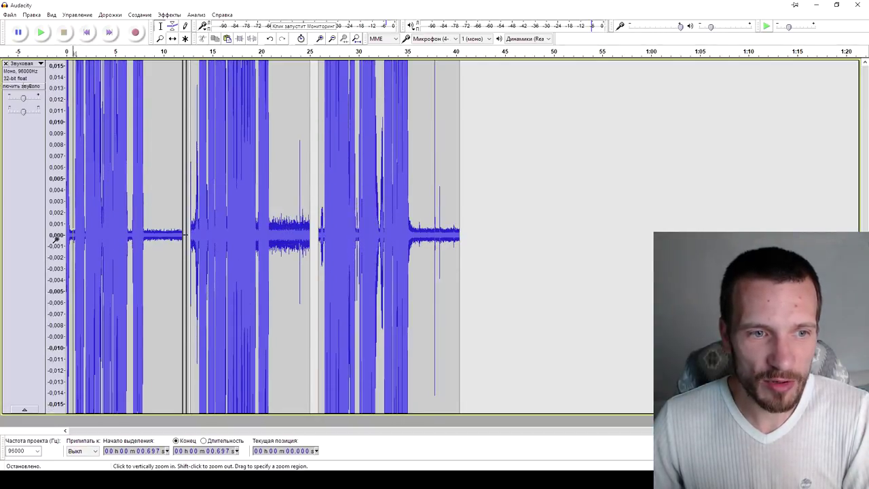
# Magnify the amplitude scale to about ±0.001 around zero and compress the timeline to compare the three clips' residual noise
pyautogui.click(51, 236)
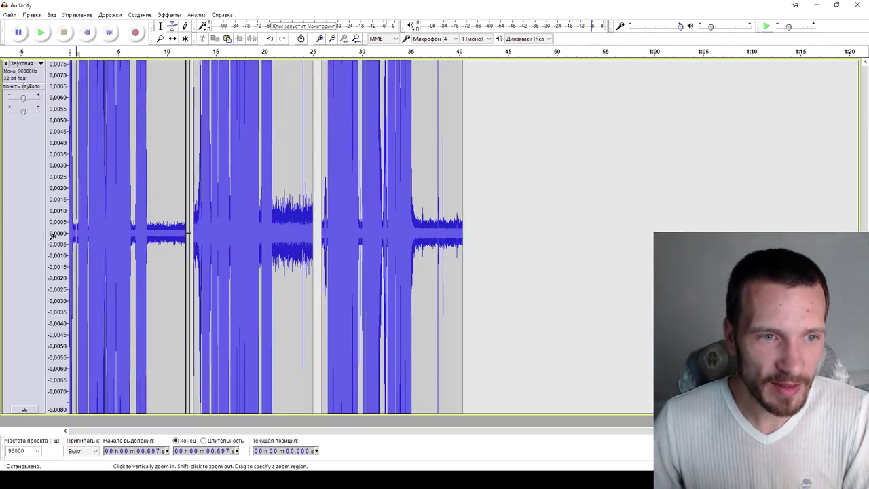
pyautogui.click(51, 237)
pyautogui.click(55, 233)
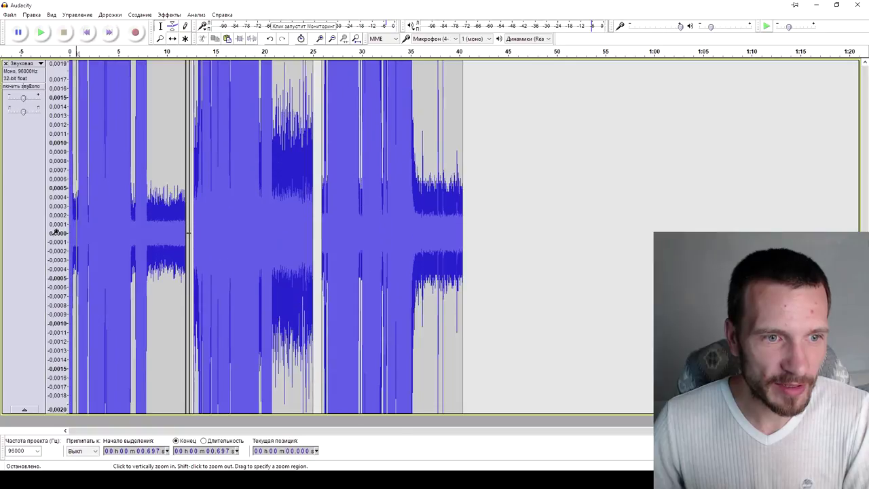
pyautogui.click(55, 233)
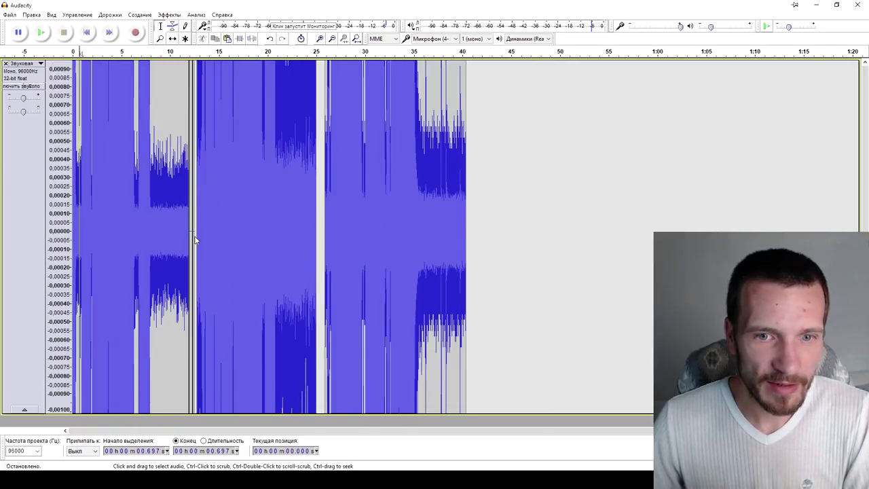
pyautogui.hotkey('ctrl', '3')
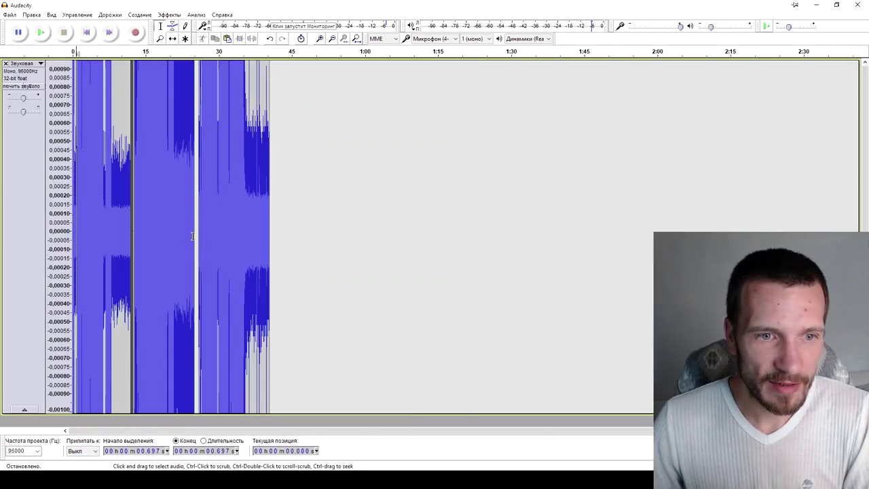
# Examine the noise peaks in the three clips' tails above and below zero, between about 0.002 and -0.0018
pyautogui.click(56, 70)
pyautogui.click(56, 70)
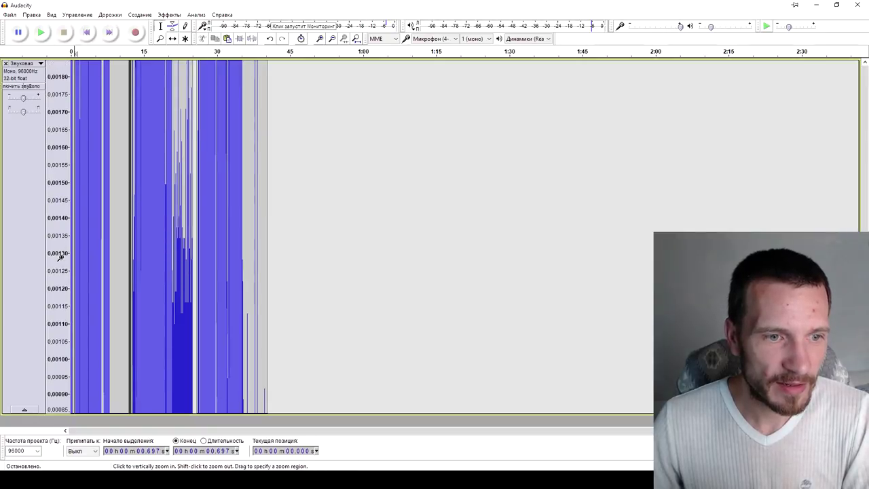
pyautogui.scroll(-1, 60, 259)
pyautogui.scroll(-2, 57, 290)
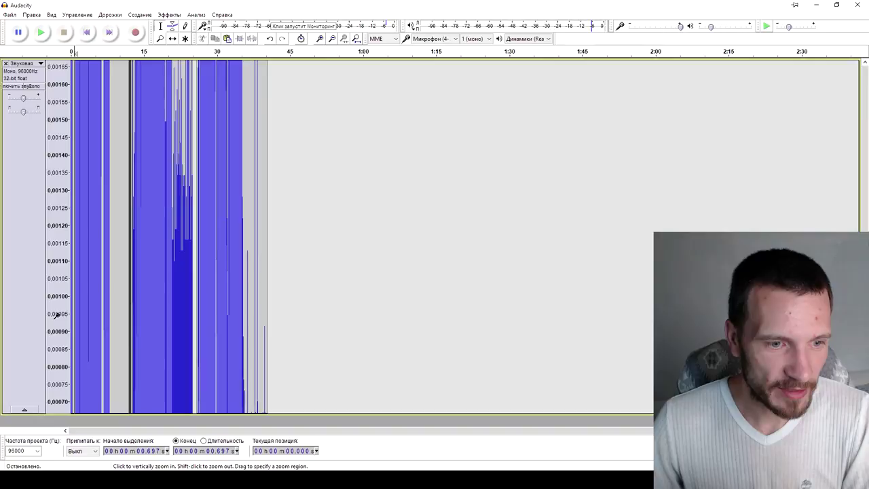
pyautogui.scroll(-10, 54, 323)
pyautogui.scroll(-1, 40, 365)
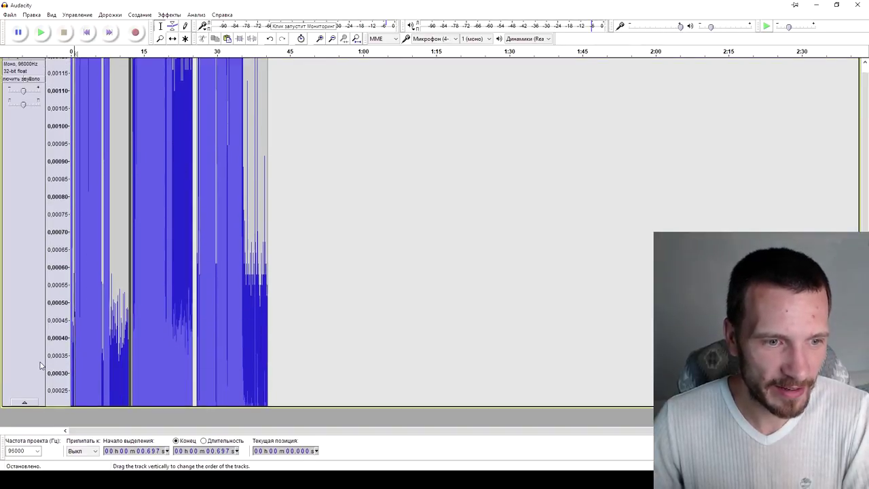
pyautogui.scroll(4, 61, 272)
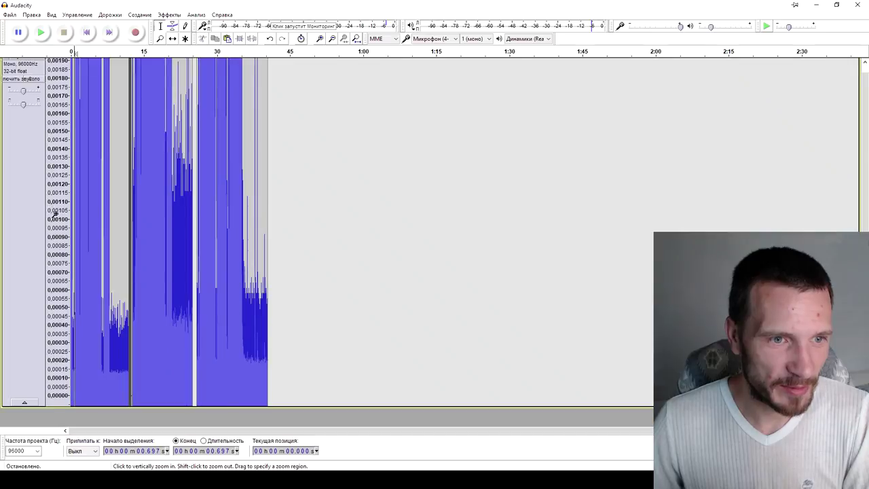
pyautogui.keyDown('shift'); pyautogui.click(54, 215); pyautogui.keyUp('shift')
pyautogui.click(54, 218)
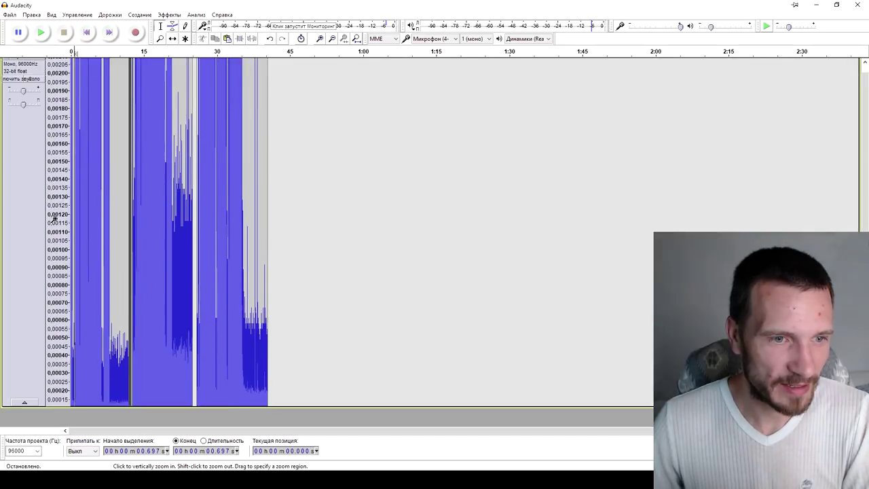
pyautogui.scroll(-3, 54, 218)
pyautogui.scroll(-1, 68, 354)
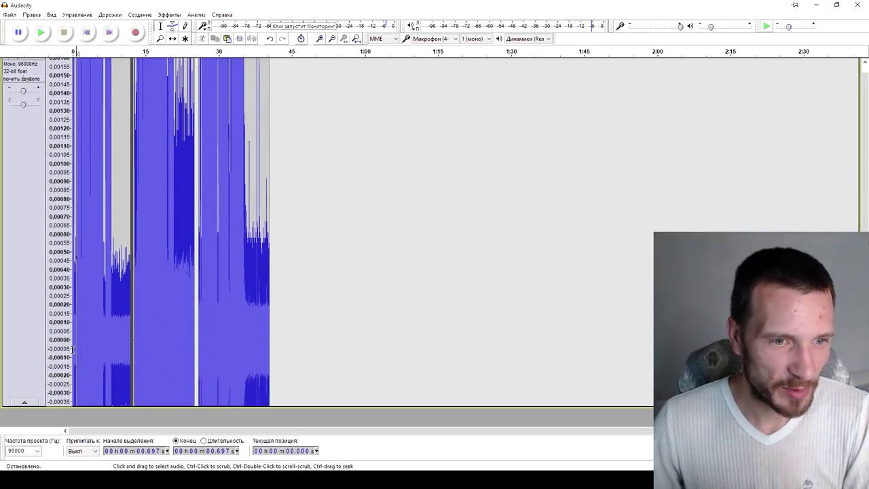
pyautogui.scroll(-1, 58, 363)
pyautogui.scroll(-5, 57, 387)
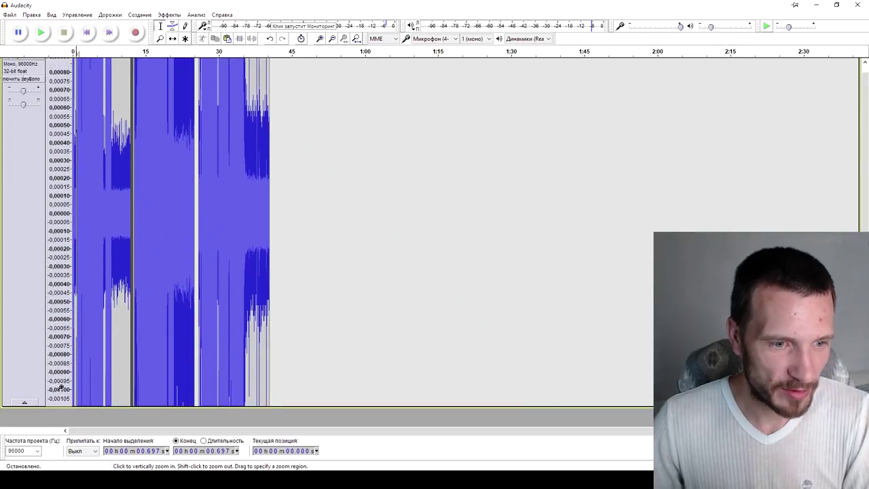
pyautogui.scroll(-2, 57, 392)
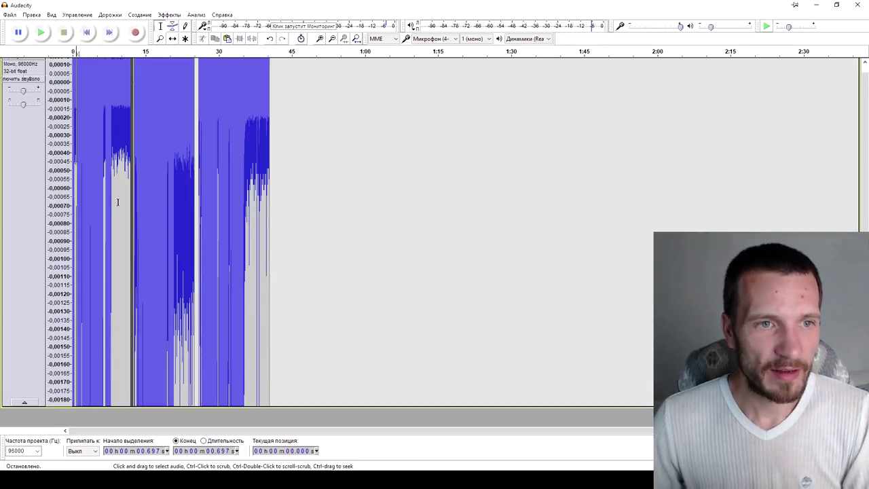
pyautogui.scroll(1, 116, 199)
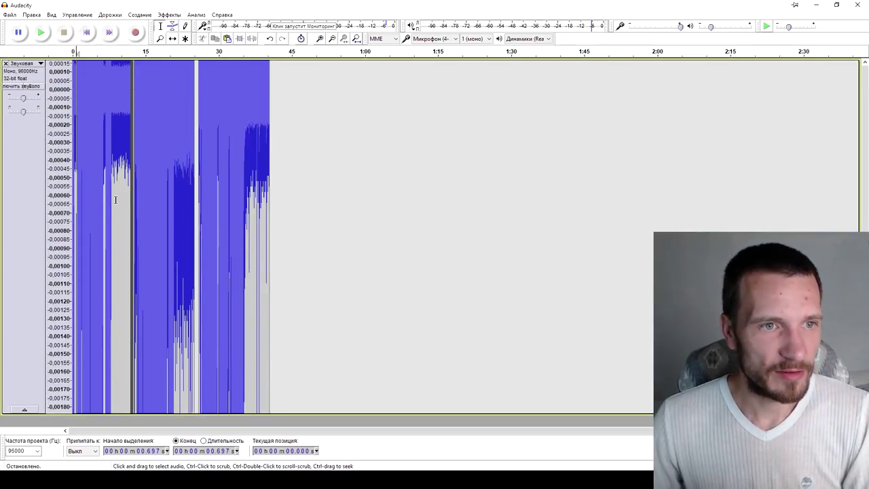
# Remove the three-clip track, record a new voice sample of about 7.5 s, and enlarge its track to full height
pyautogui.click(6, 64)
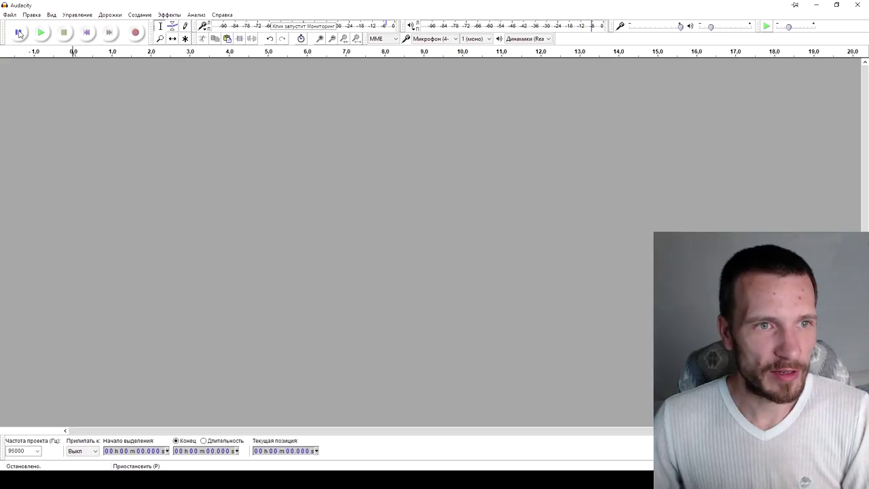
pyautogui.click(136, 33)
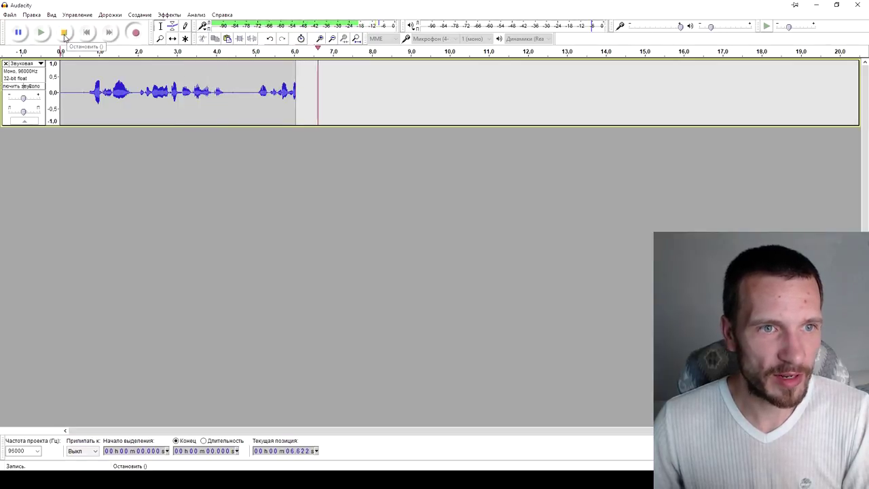
pyautogui.click(65, 37)
pyautogui.hotkey('ctrl', 'shift', 'f')
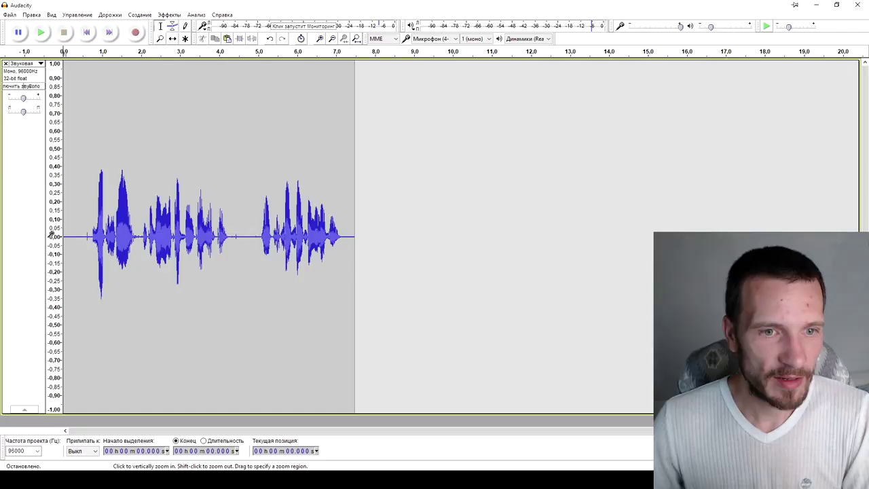
# Bring up OBS beside Audacity, then delete the short voice sample and close its empty track
pyautogui.moveTo(648, 479)
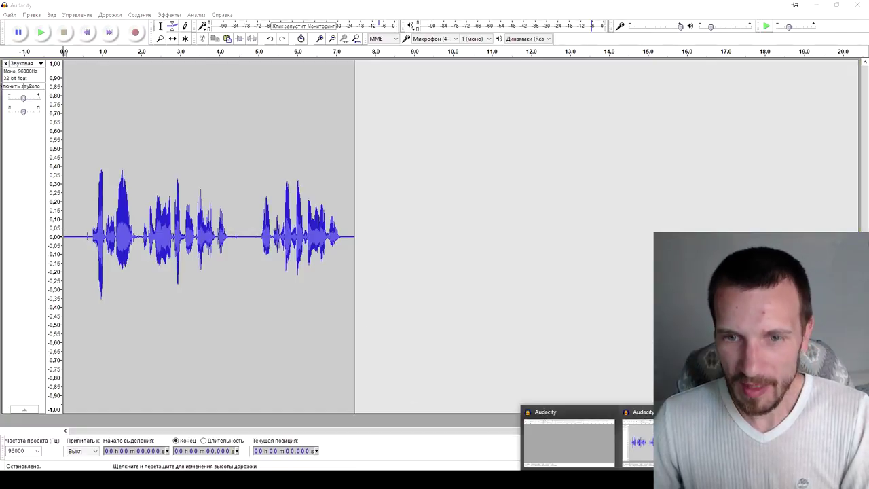
pyautogui.click(610, 414)
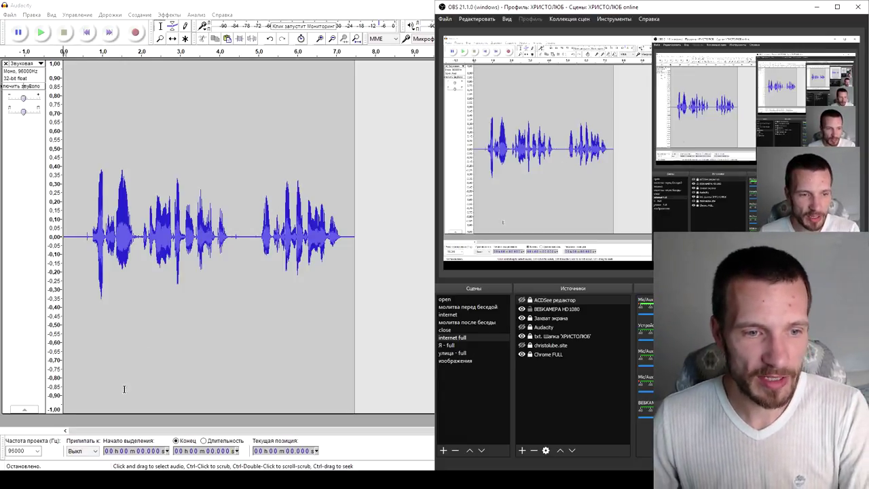
pyautogui.moveTo(369, 200); pyautogui.dragTo(25, 211)
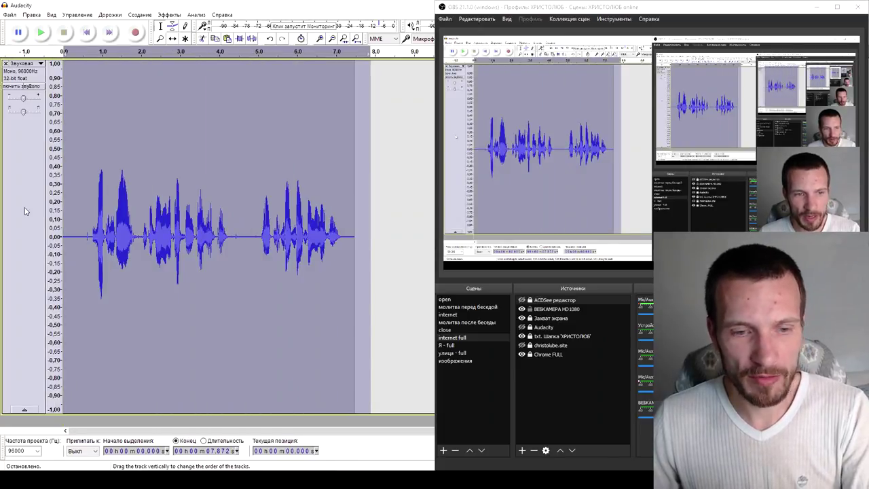
pyautogui.press('Delete')
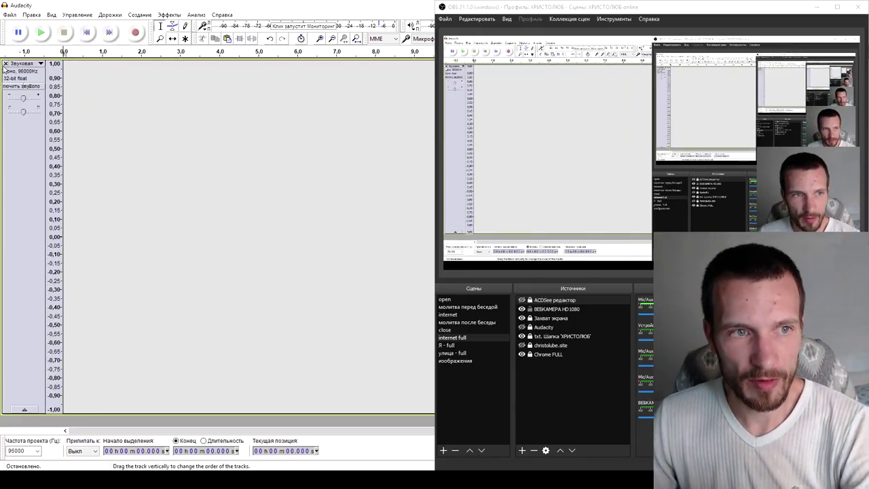
pyautogui.click(5, 63)
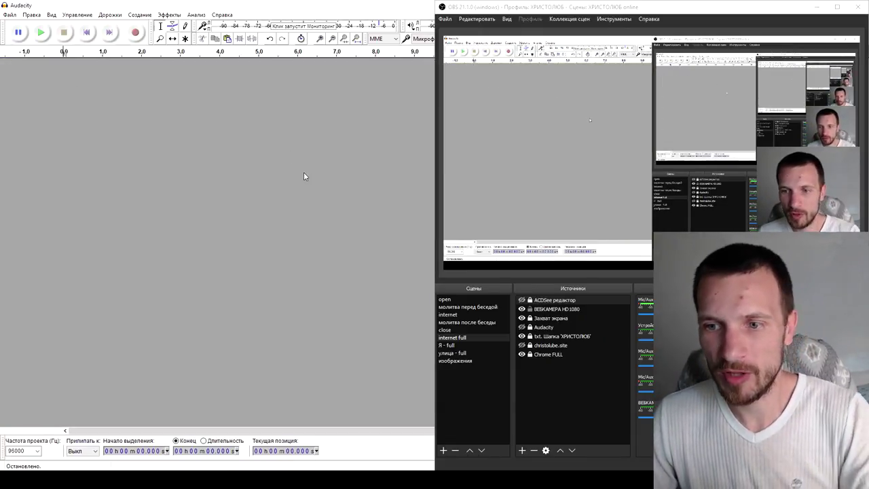
# Record a new voice clip of about 44.5 s, enlarging its track and minimizing OBS while recording
pyautogui.click(136, 33)
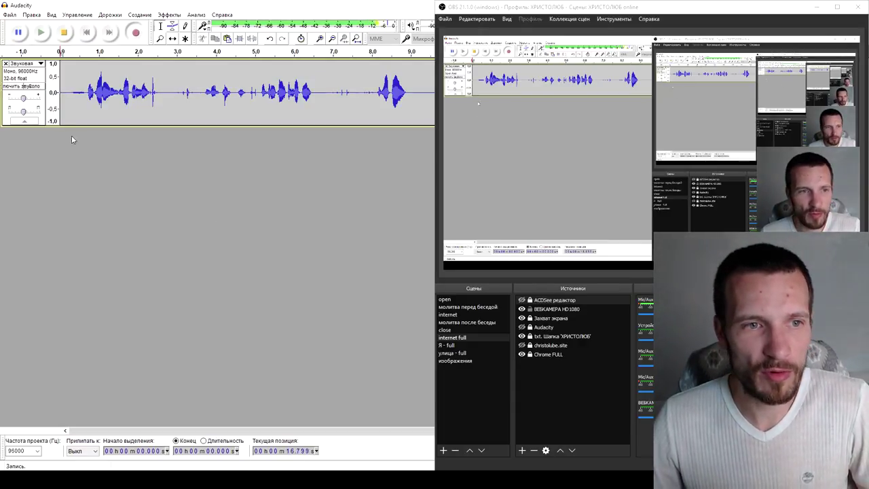
pyautogui.moveTo(74, 125); pyautogui.dragTo(109, 358)
pyautogui.click(817, 7)
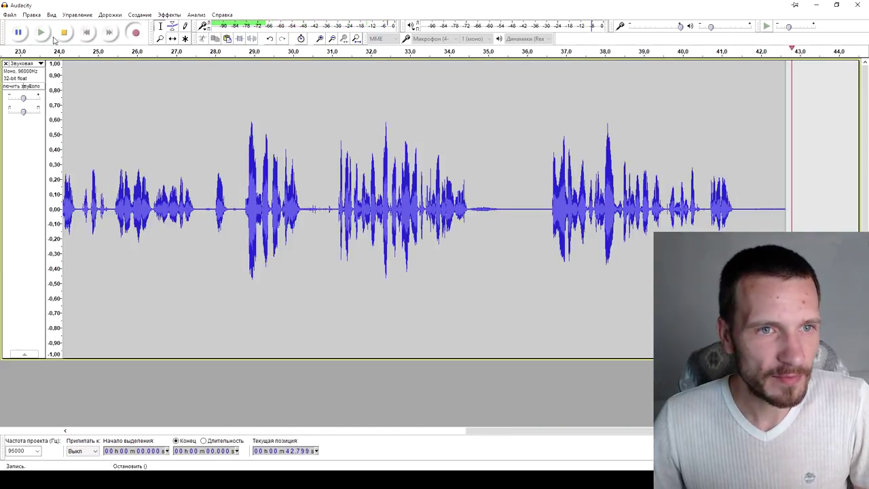
pyautogui.click(67, 37)
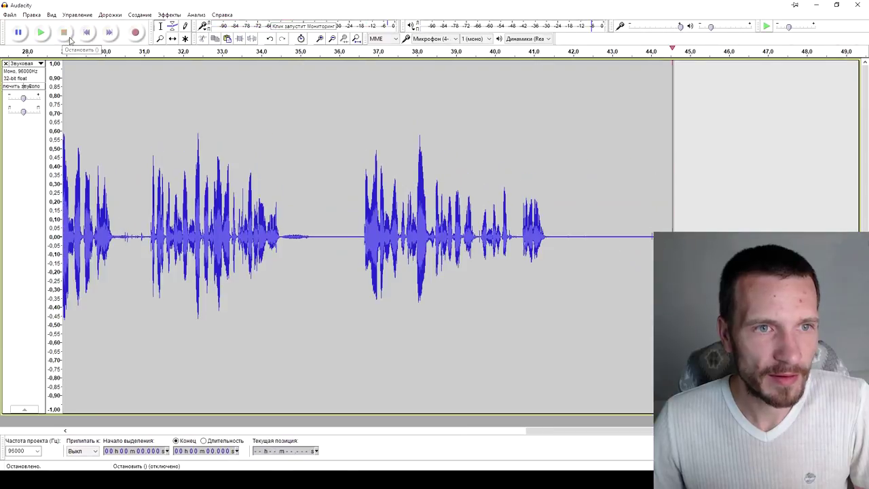
# Check OBS briefly, return to Audacity, and examine the waveform of the whole new recording
pyautogui.moveTo(574, 479)
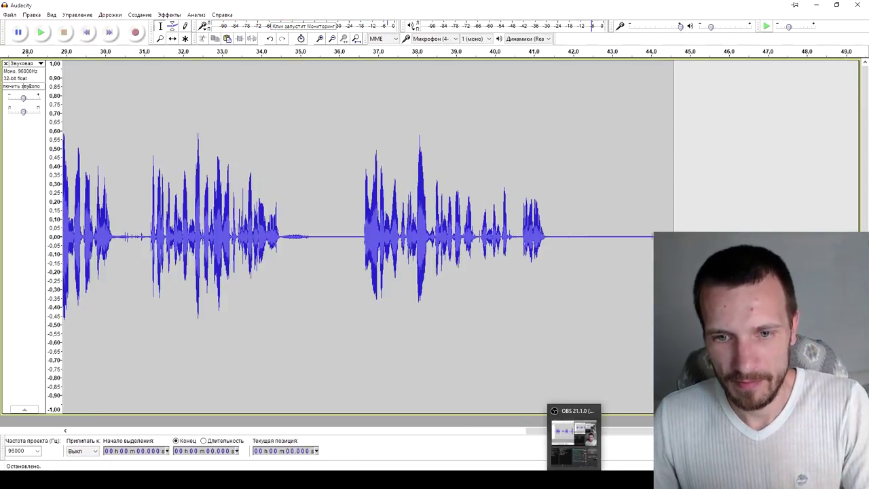
pyautogui.click(574, 437)
pyautogui.scroll(3, 239, 241)
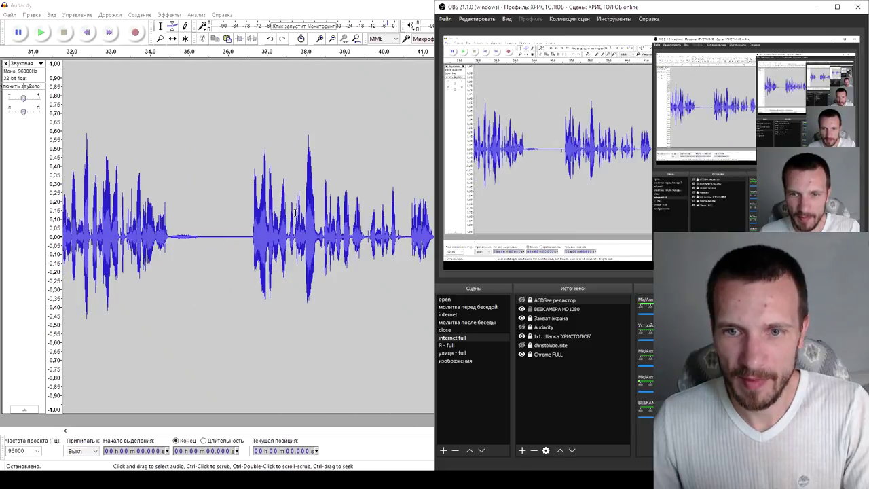
pyautogui.hotkey('alt', 'Tab')
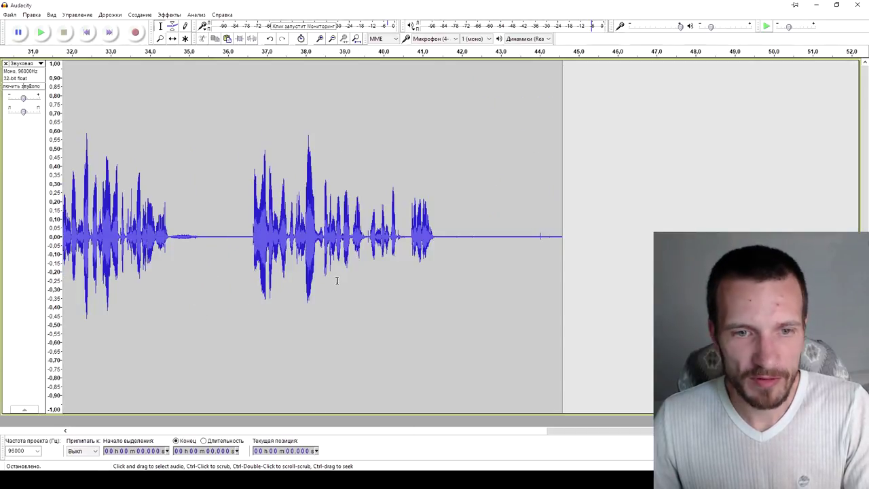
pyautogui.scroll(1, 336, 280)
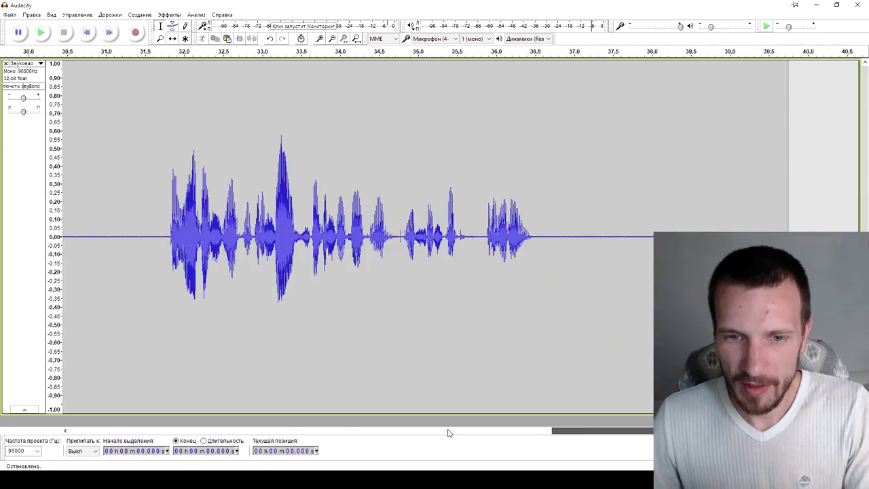
pyautogui.moveTo(566, 431); pyautogui.dragTo(124, 435)
pyautogui.scroll(-2, 174, 342)
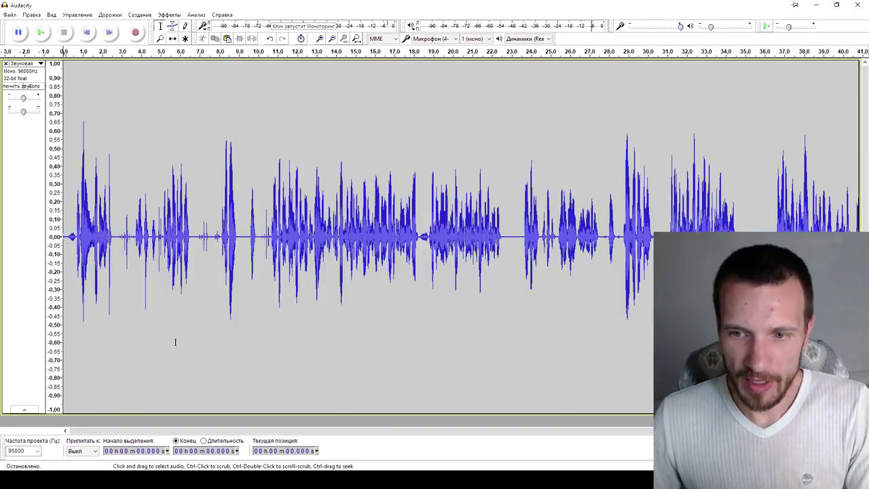
pyautogui.scroll(-1, 175, 341)
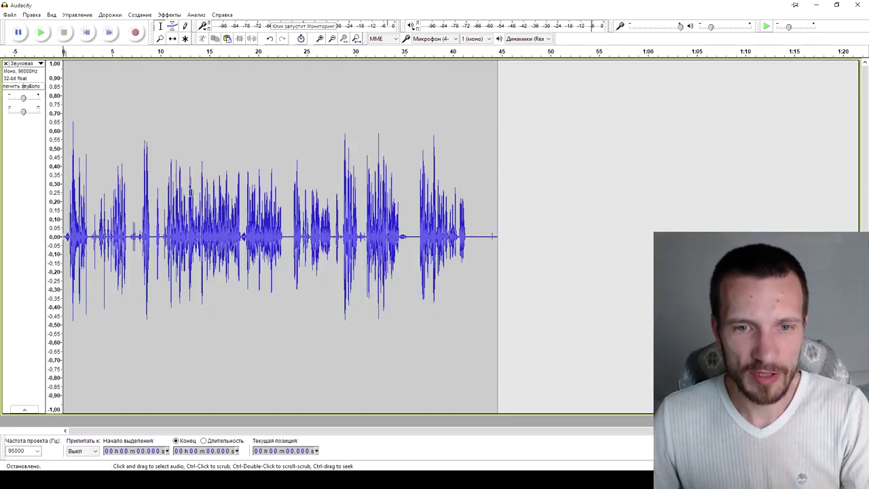
# Place the cursor at the very start of the new recording, at about 0.055 s, with its first 10 s in view
pyautogui.click(68, 160)
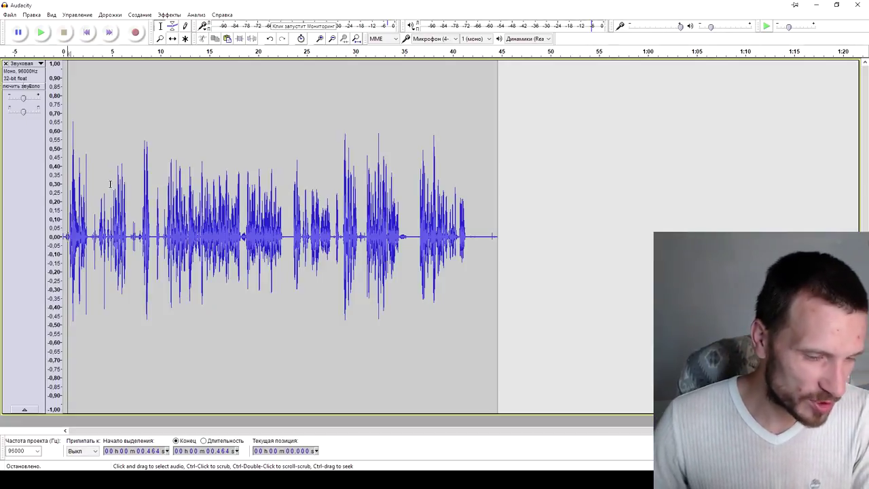
pyautogui.keyDown('ctrl'); pyautogui.scroll(4, 108, 187); pyautogui.keyUp('ctrl')
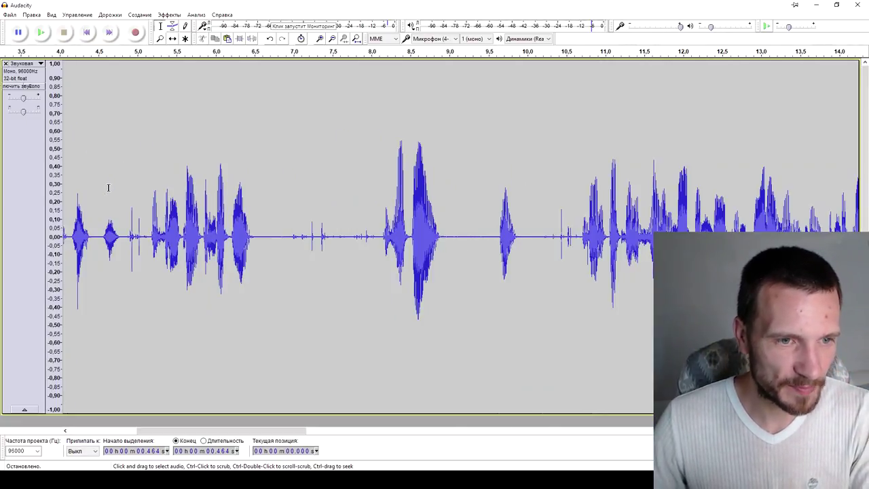
pyautogui.moveTo(216, 431); pyautogui.dragTo(121, 430)
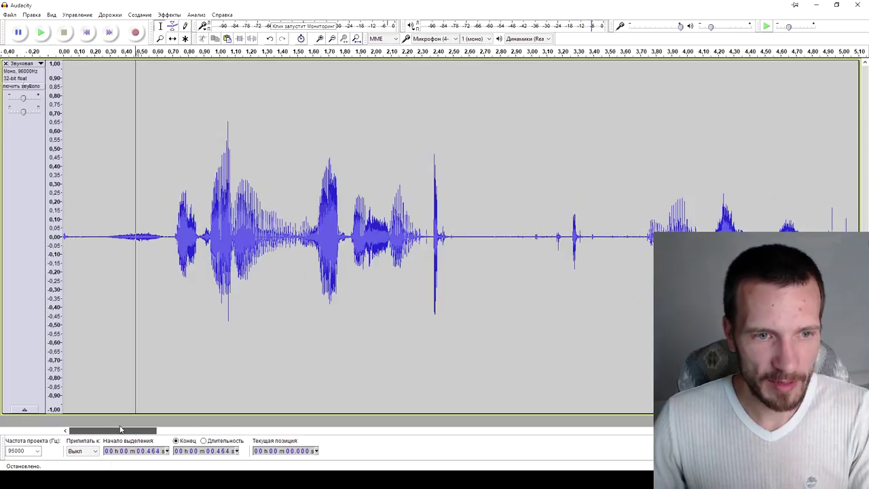
pyautogui.click(69, 138)
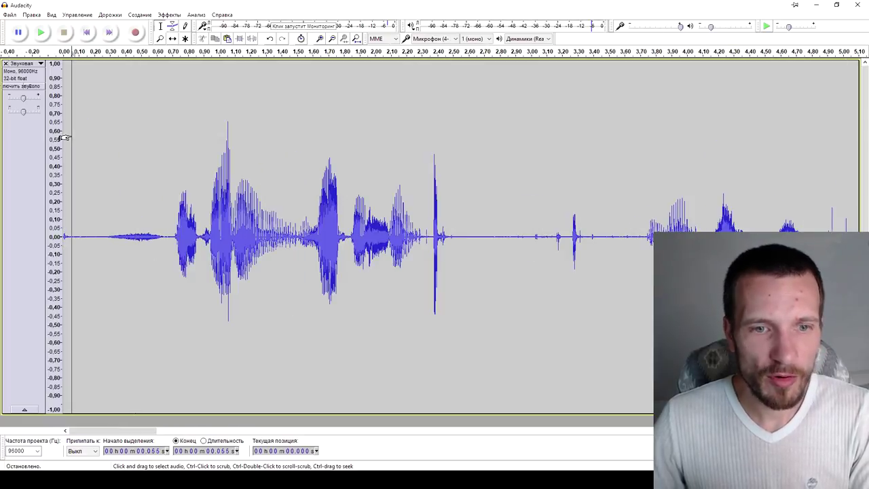
pyautogui.keyDown('ctrl'); pyautogui.scroll(-1, 92, 148); pyautogui.keyUp('ctrl')
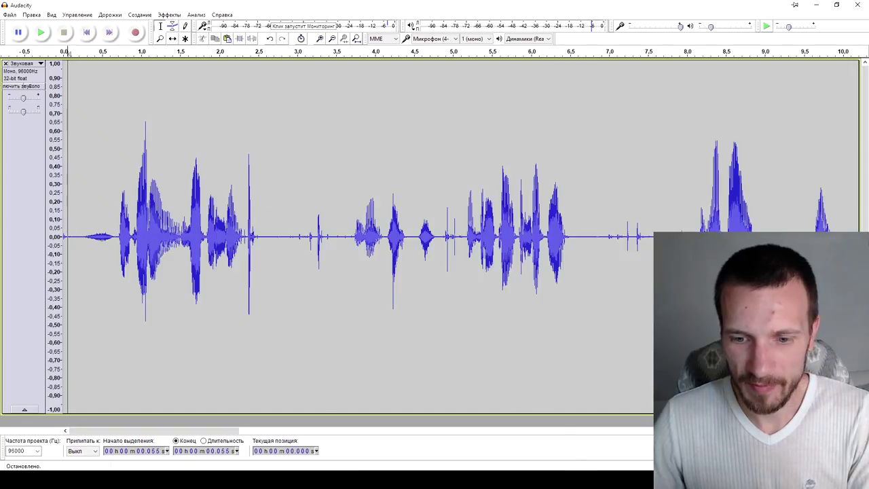
# Bring up OBS beside Audacity and listen to the recording's opening from 0.055 s to about 3.1 s, then replay it from 0.279 s
pyautogui.hotkey('alt', 'Tab')
pyautogui.hotkey('alt', 'Tab')
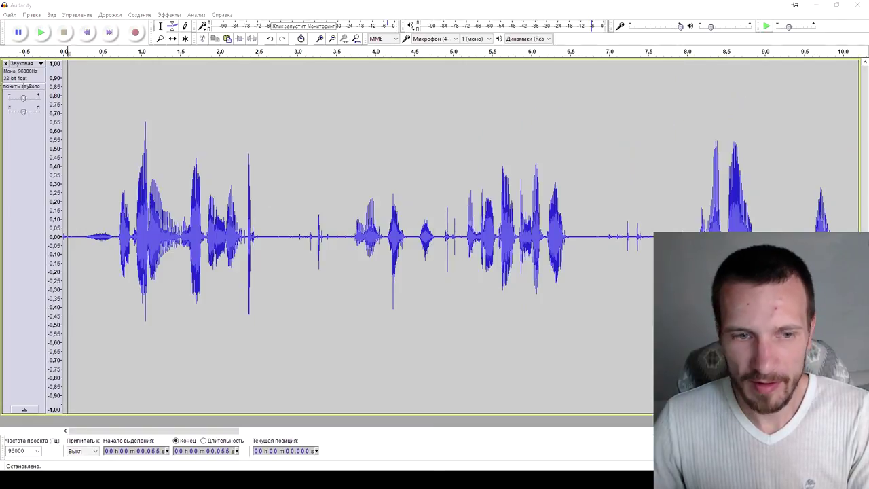
pyautogui.click(40, 33)
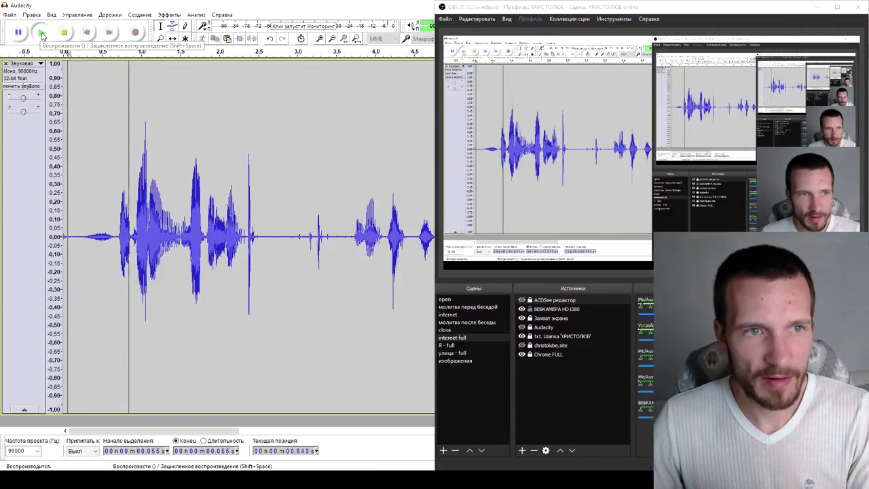
pyautogui.click(19, 33)
pyautogui.click(85, 216)
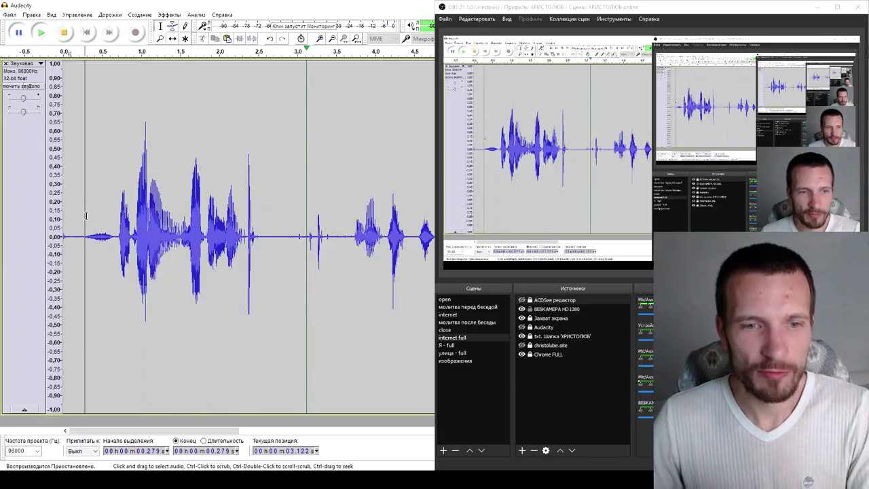
pyautogui.click(39, 33)
pyautogui.click(61, 34)
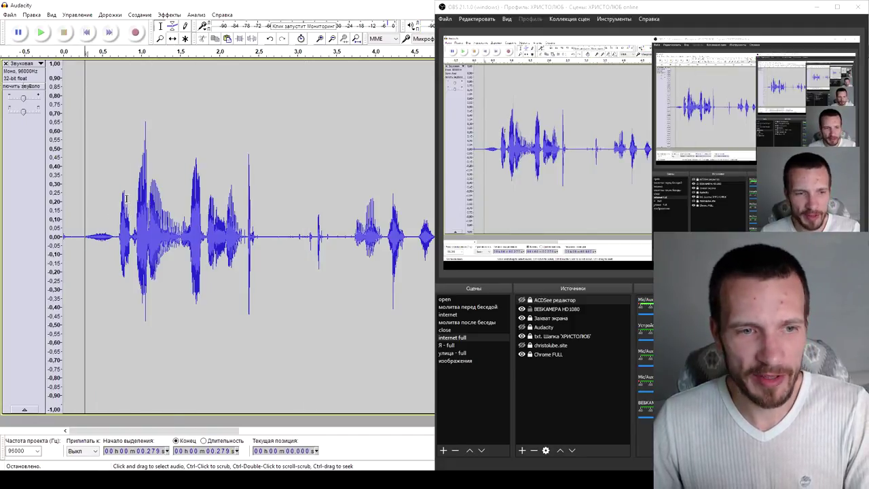
# Delete the quiet sound before the first words, from 0.261 s to 0.673 s, and place the cursor at 0.000 s
pyautogui.moveTo(115, 208); pyautogui.dragTo(84, 209)
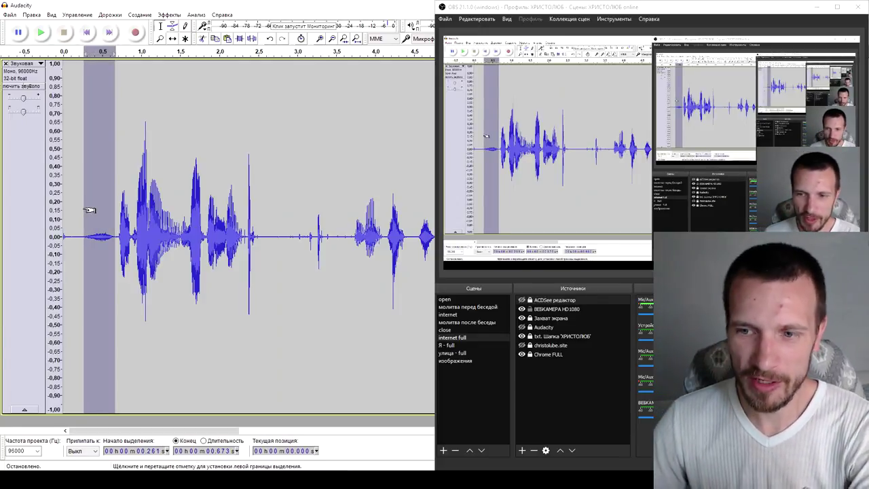
pyautogui.press('Delete')
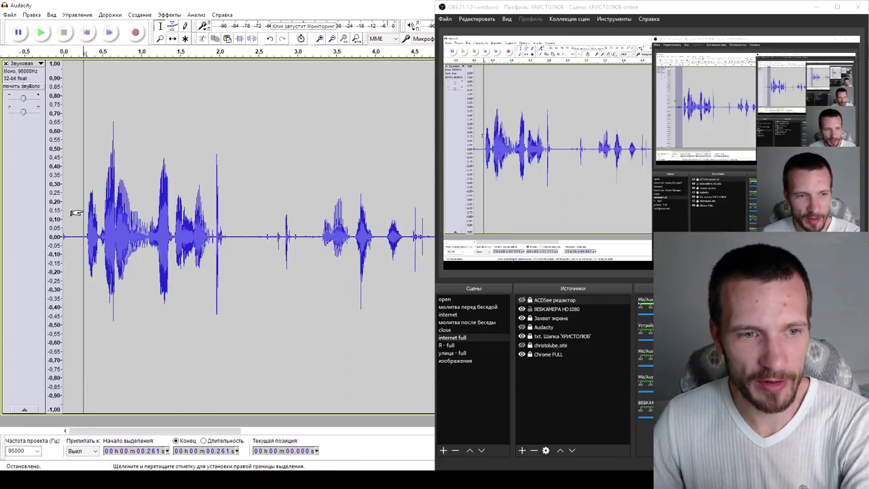
pyautogui.click(65, 218)
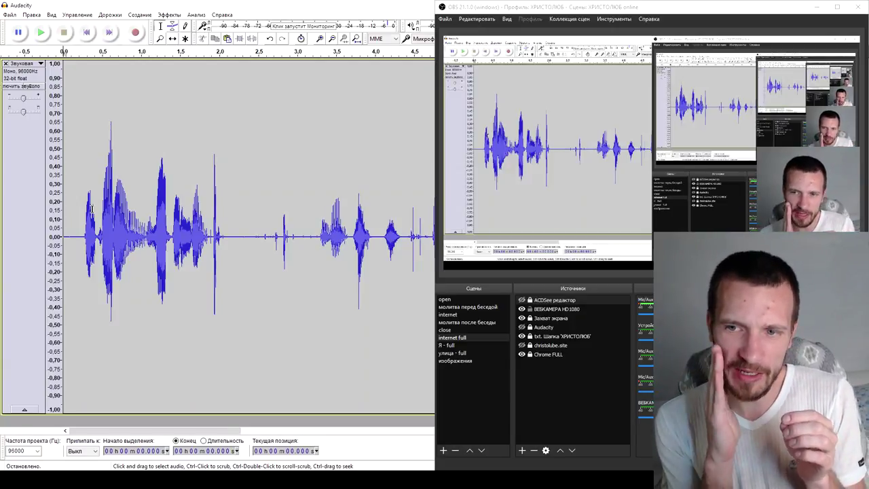
# Magnify the track's amplitude scale and mark the faint noise in the pause between about 2.46 and 2.99 s
pyautogui.click(258, 163)
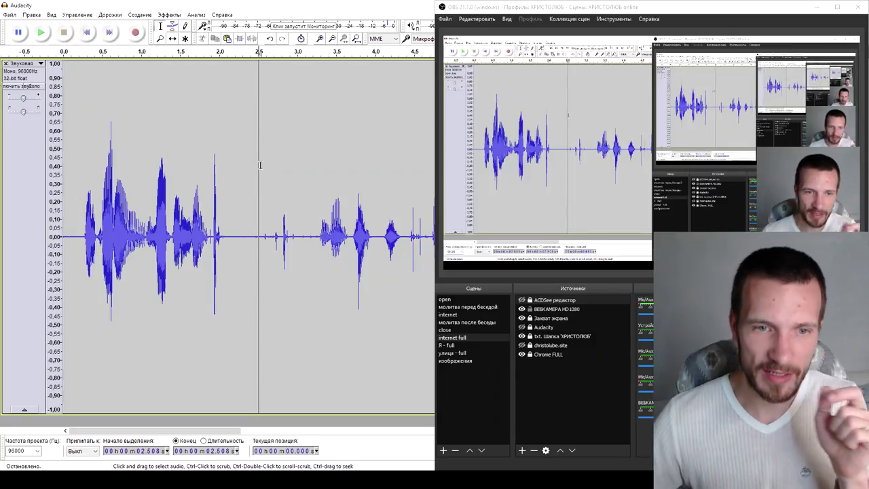
pyautogui.click(282, 217)
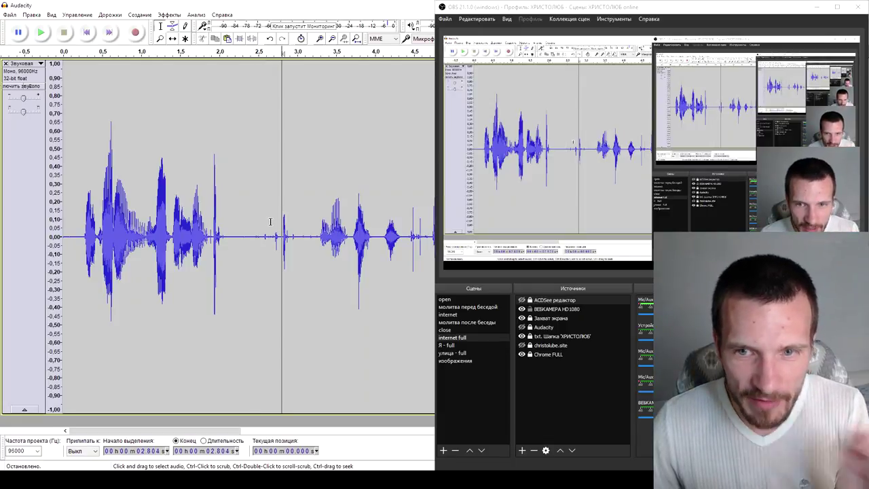
pyautogui.click(52, 238)
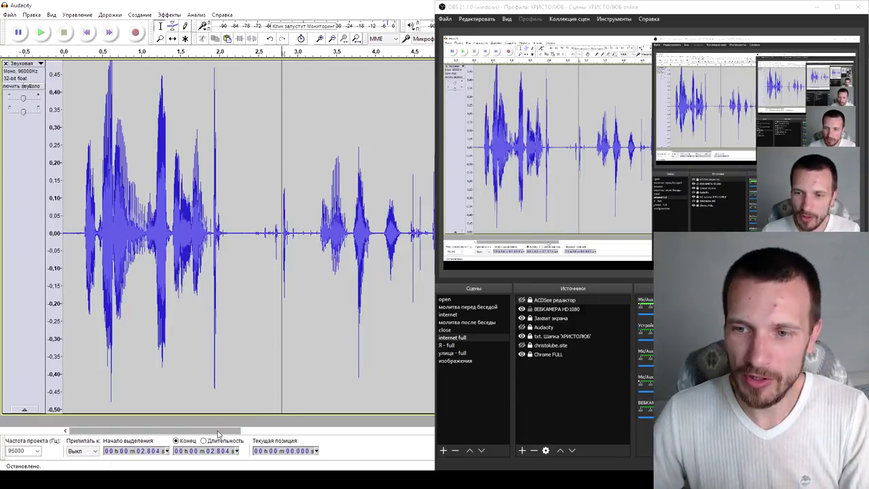
pyautogui.moveTo(265, 224); pyautogui.dragTo(296, 225)
pyautogui.click(258, 225)
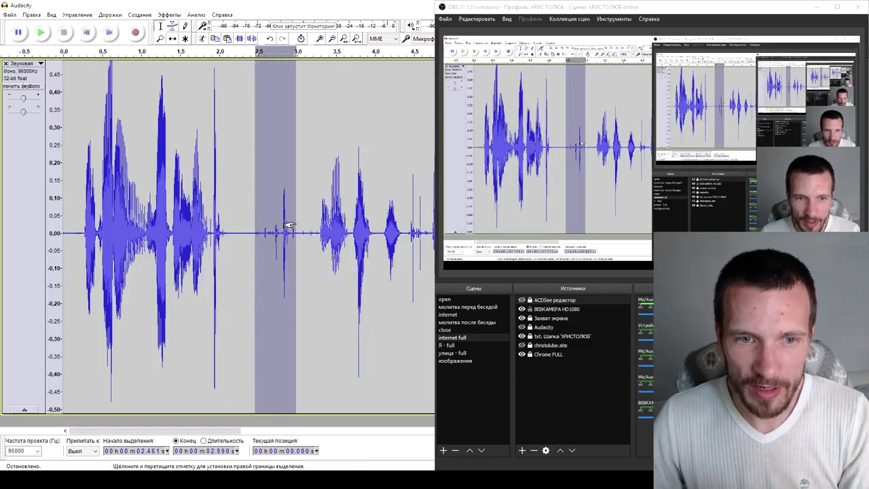
# Listen to the pause from about 2.45 s and again from about 2.07 s, and stop playback
pyautogui.click(228, 220)
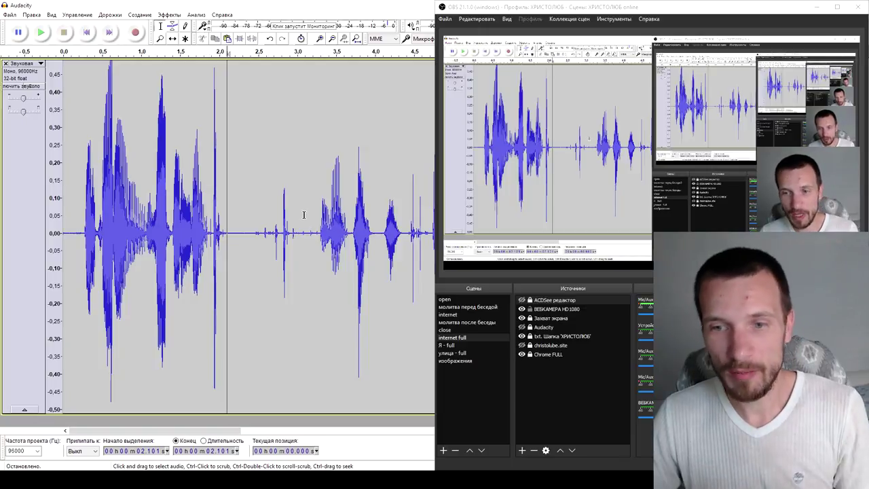
pyautogui.click(254, 210)
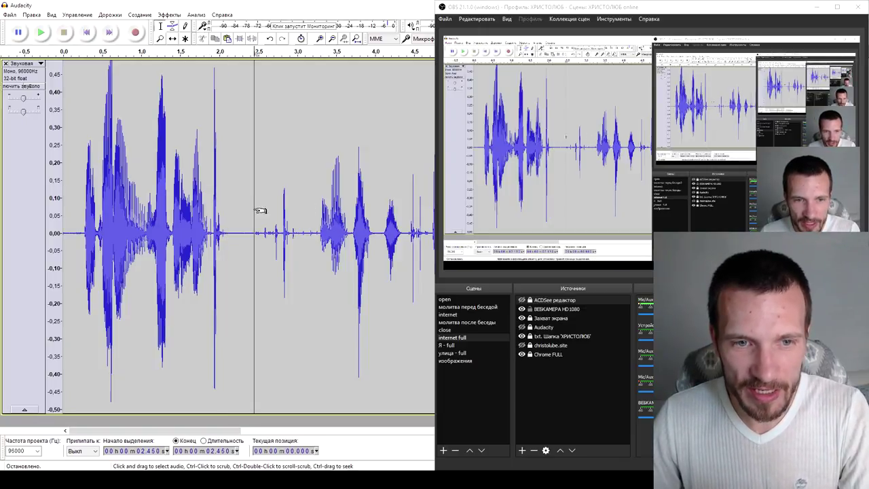
pyautogui.click(45, 37)
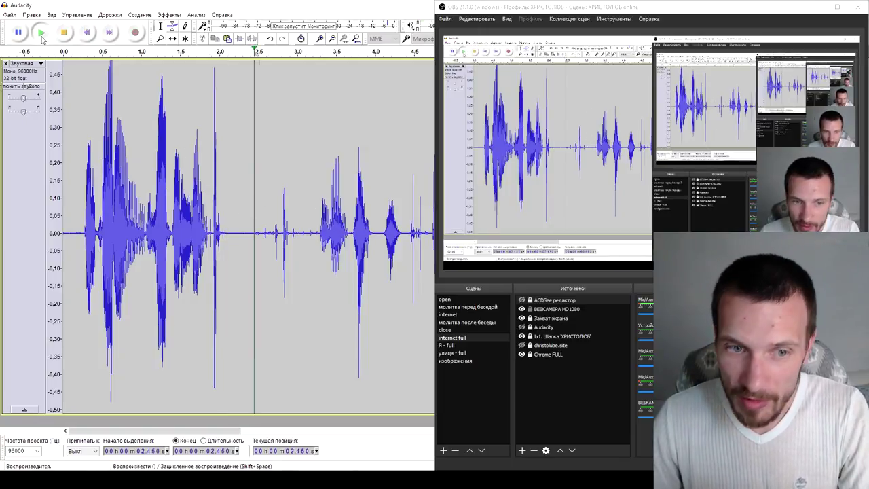
pyautogui.click(225, 216)
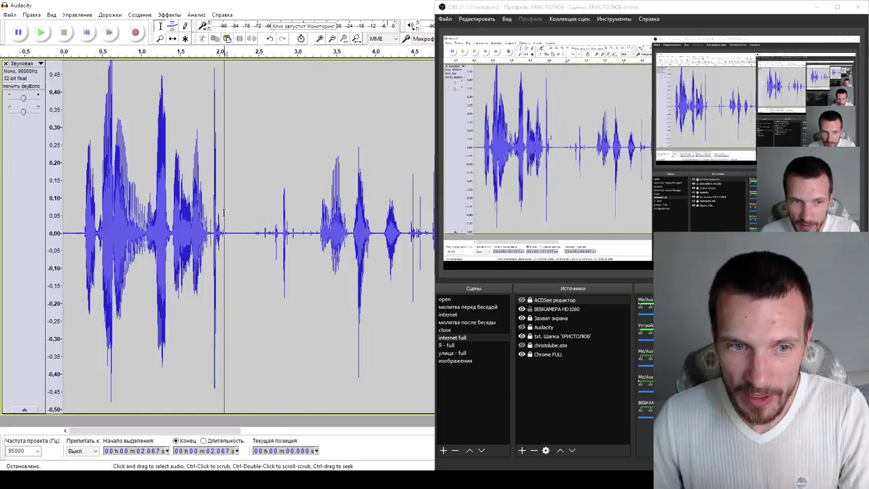
pyautogui.click(44, 39)
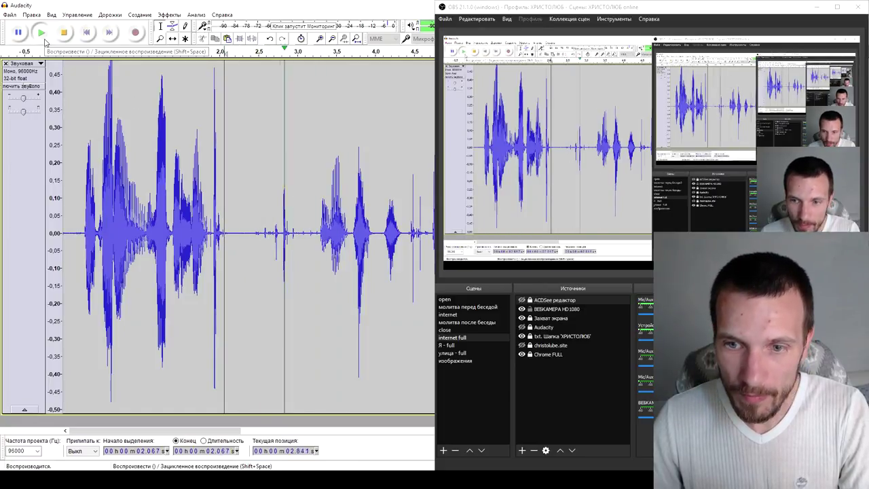
pyautogui.press('space')
# Delete the faint noise in the pause from about 2.45 to 2.52 s and the next bit of noise after it
pyautogui.click(257, 215)
pyautogui.moveTo(298, 215); pyautogui.dragTo(252, 218)
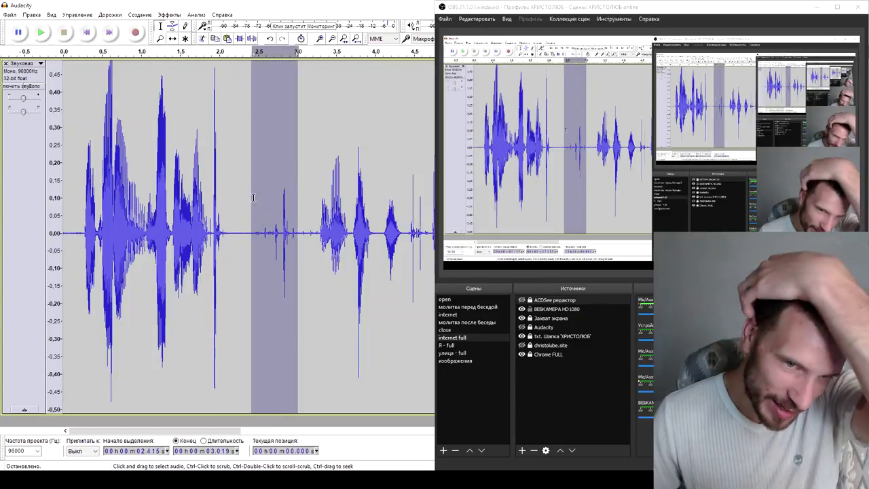
pyautogui.click(250, 201)
pyautogui.click(259, 221)
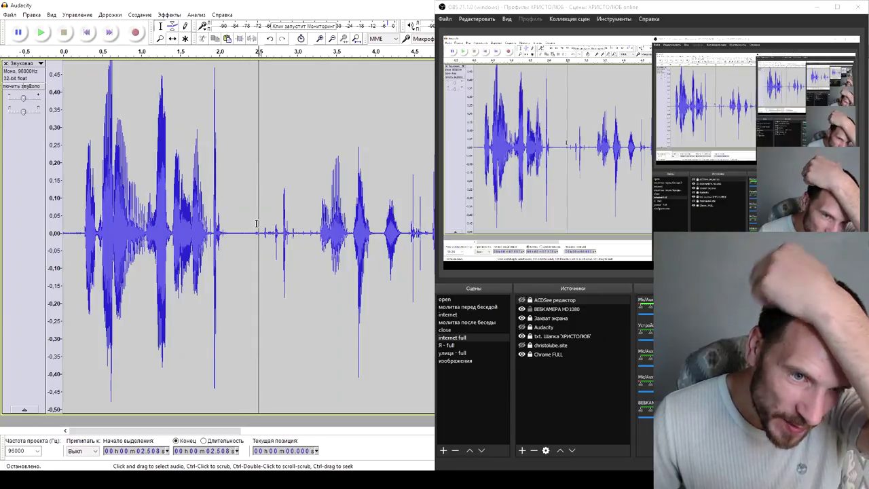
pyautogui.scroll(2, 264, 239)
pyautogui.moveTo(245, 220); pyautogui.dragTo(225, 224)
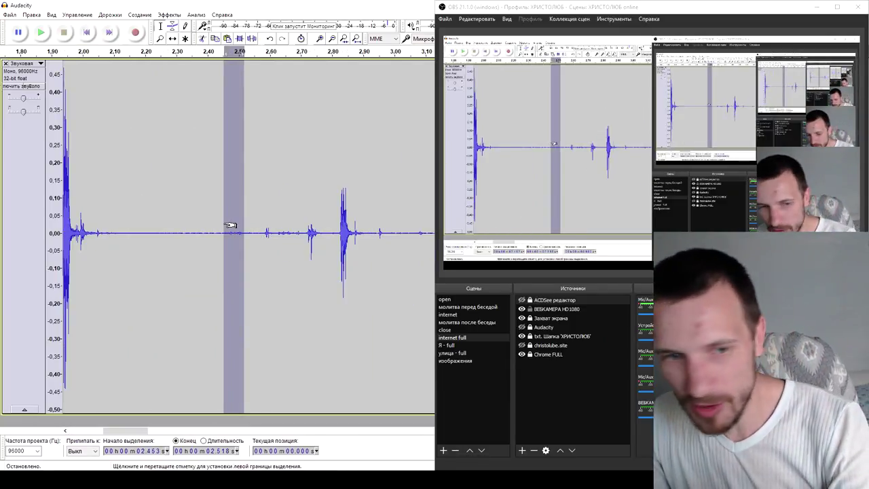
pyautogui.press('Delete')
pyautogui.click(254, 228)
pyautogui.press('Delete')
# Delete the remaining noise bursts in the pause before the next phrase, including the piece from about 2.82 to 2.86 s
pyautogui.moveTo(268, 228); pyautogui.dragTo(338, 224)
pyautogui.press('Delete')
pyautogui.press('Delete')
pyautogui.press('Delete')
pyautogui.press('Delete')
pyautogui.press('Delete')
pyautogui.press('Delete')
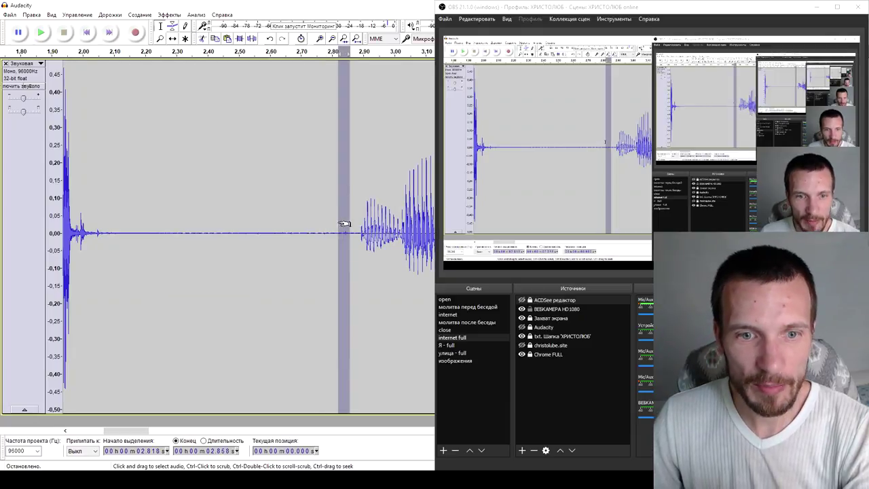
pyautogui.press('Delete')
# Listen to the shortened pause from about 1.6 s, and replay it from 1.9 s just before the loud click
pyautogui.scroll(-2, 154, 232)
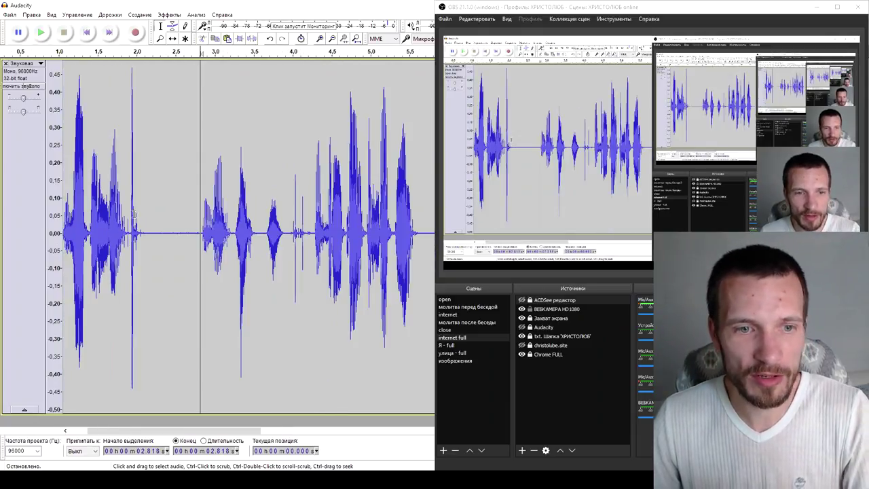
pyautogui.click(105, 177)
pyautogui.click(43, 35)
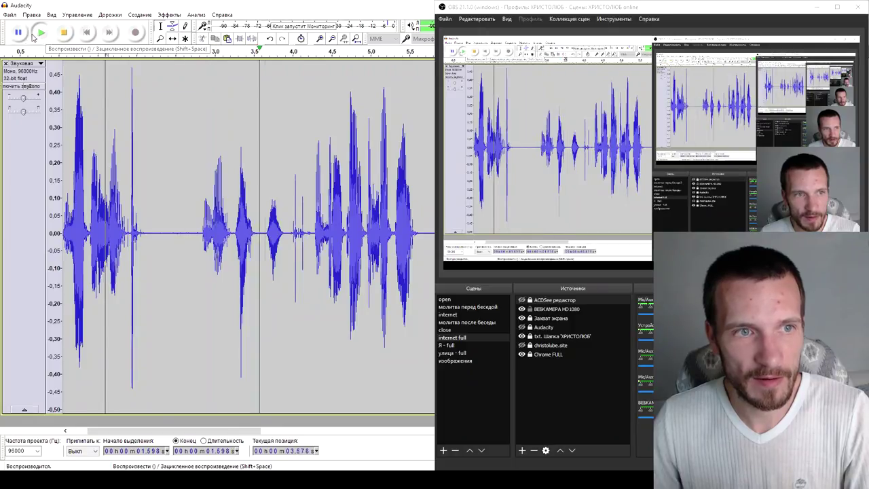
pyautogui.press('p')
pyautogui.click(127, 197)
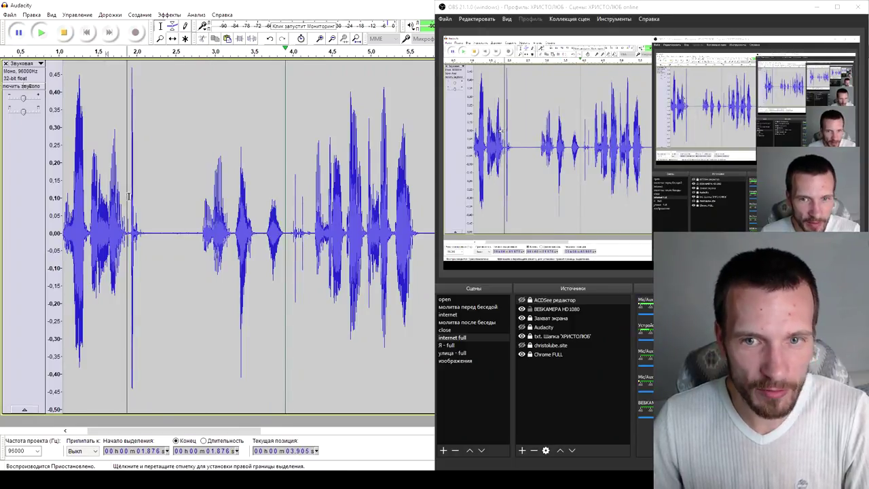
pyautogui.click(139, 194)
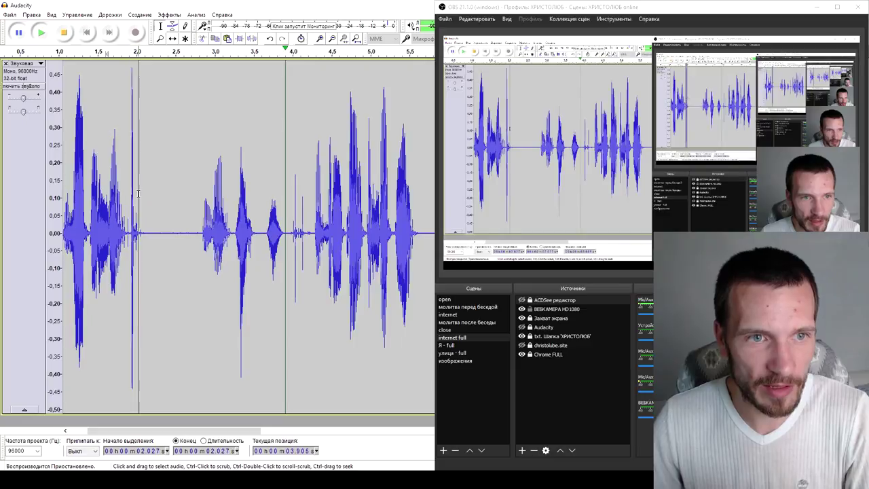
pyautogui.click(128, 83)
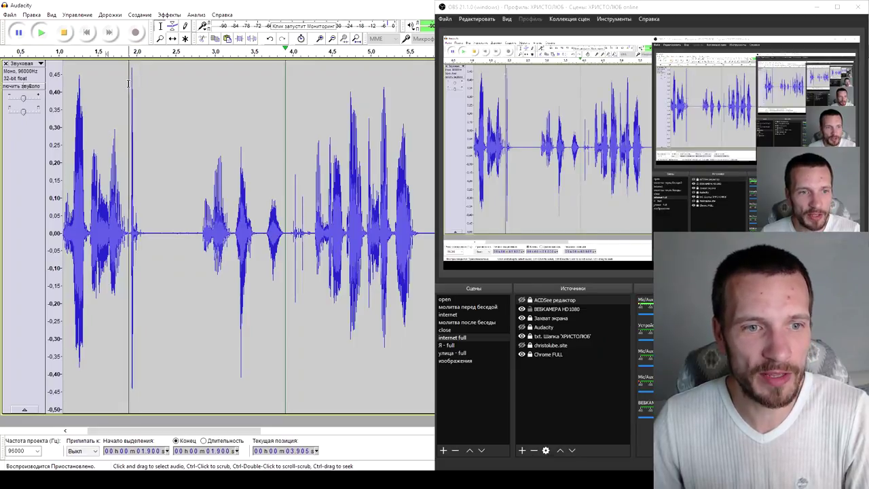
pyautogui.click(64, 32)
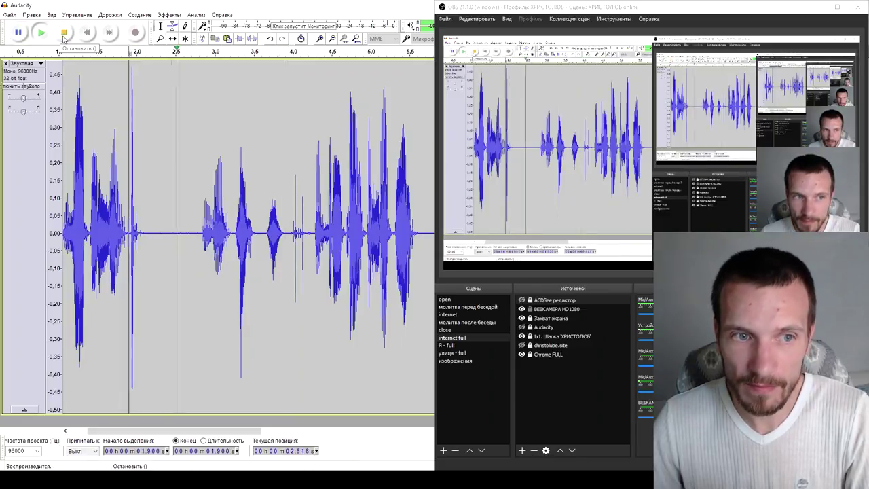
# Delete the small click at about 1.89 s and the loud click from about 1.915 to 2.051 s
pyautogui.moveTo(146, 205); pyautogui.dragTo(138, 206)
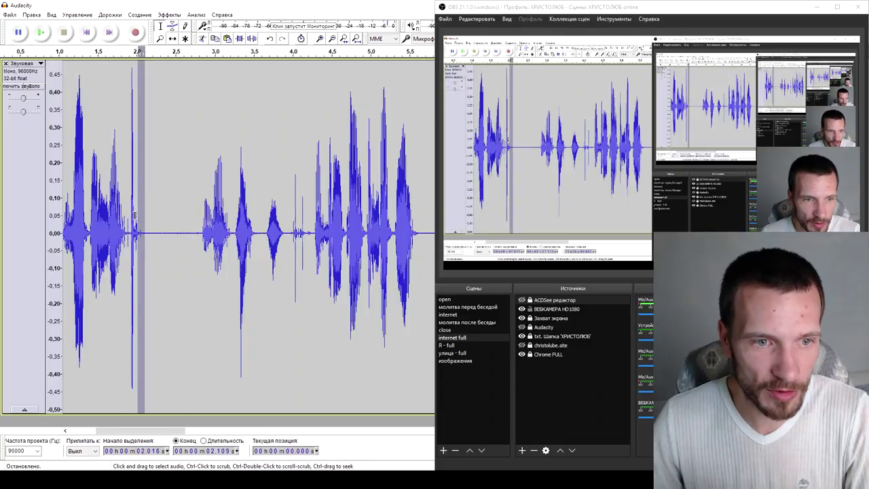
pyautogui.keyDown('ctrl'); pyautogui.scroll(3, 135, 211); pyautogui.keyUp('ctrl')
pyautogui.click(78, 217)
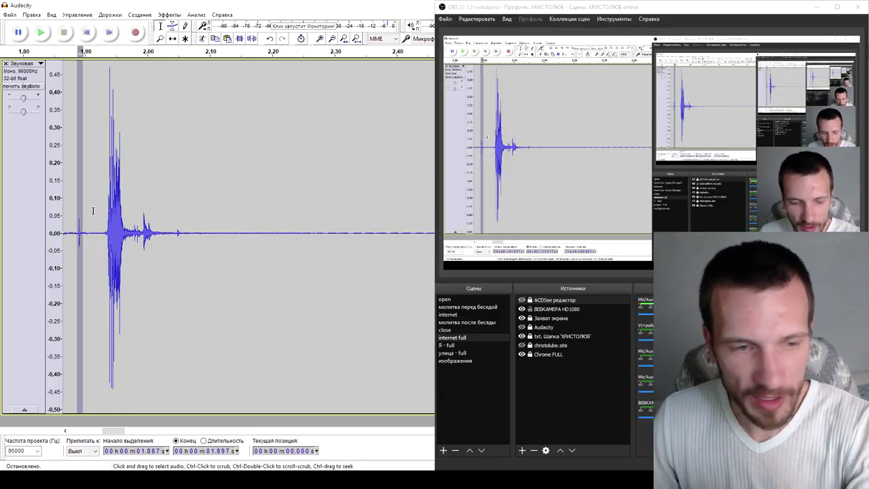
pyautogui.moveTo(178, 213); pyautogui.dragTo(93, 210)
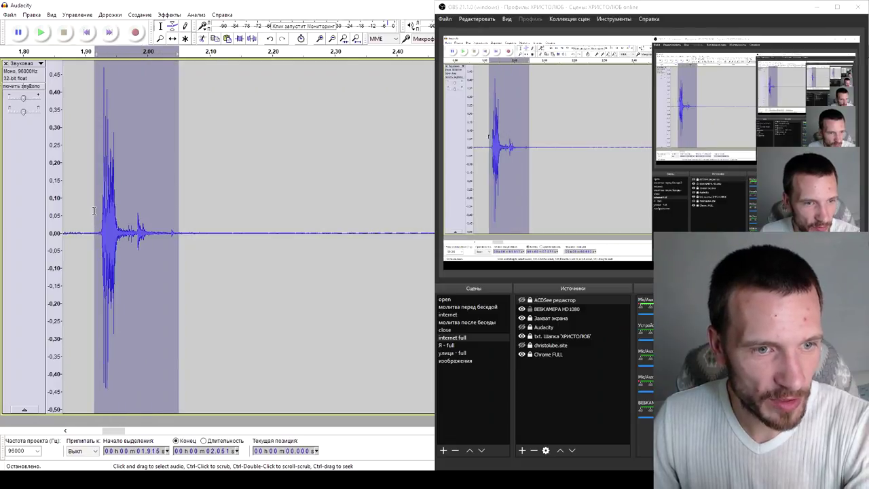
pyautogui.press('Delete')
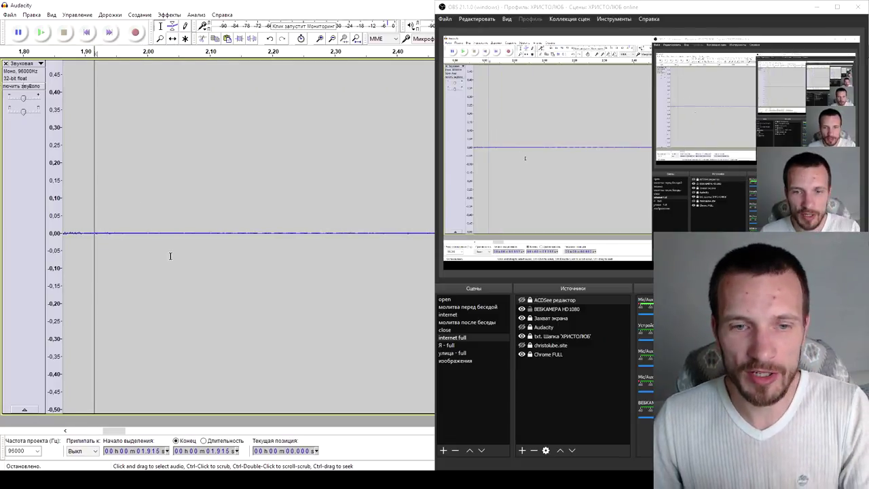
# Play the track from 1.915 s to check the cleaned pause and the following phrases, and pause playback
pyautogui.scroll(-3, 167, 260)
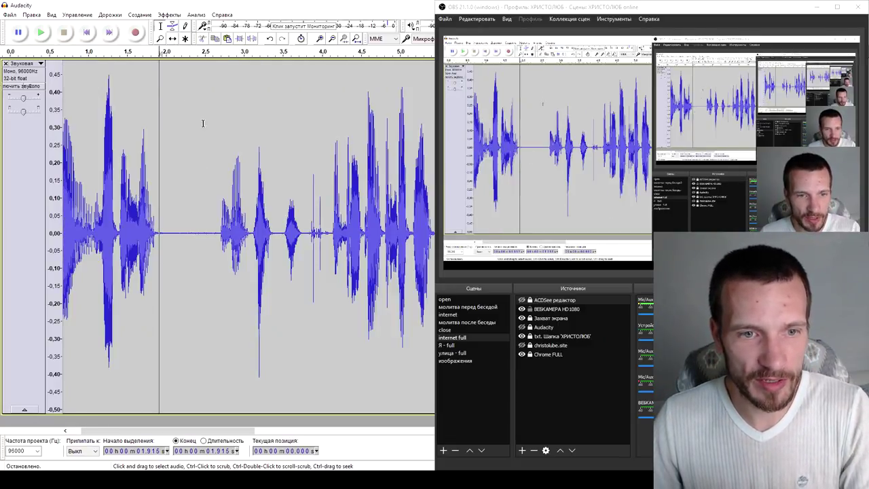
pyautogui.click(41, 31)
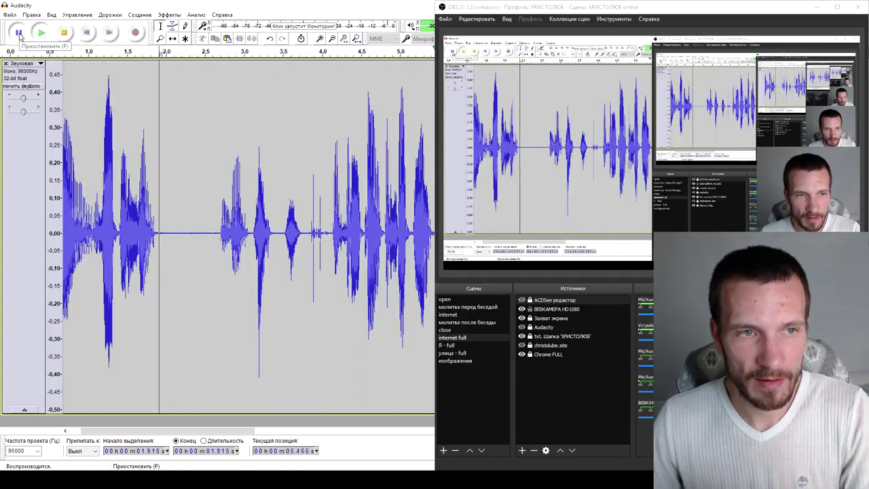
pyautogui.click(19, 33)
# Stop playback and delete the unwanted phrase between about 2.679 and 4.055 s
pyautogui.moveTo(325, 212); pyautogui.dragTo(219, 212)
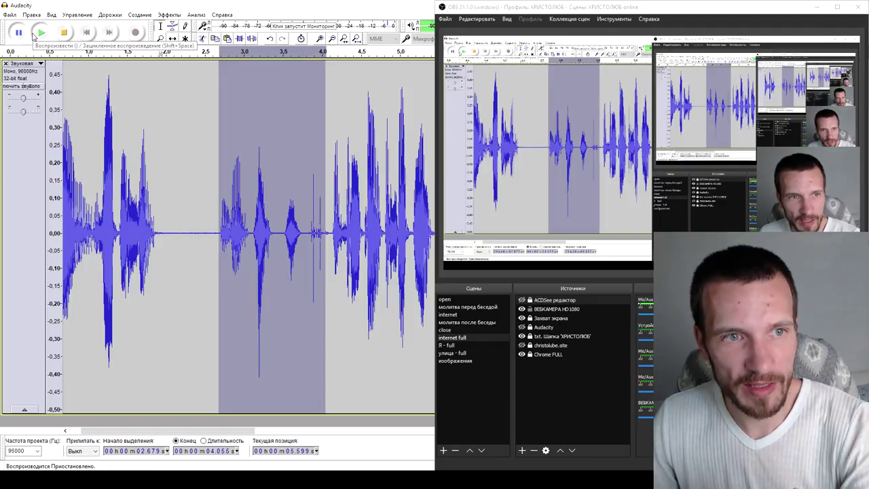
pyautogui.click(65, 34)
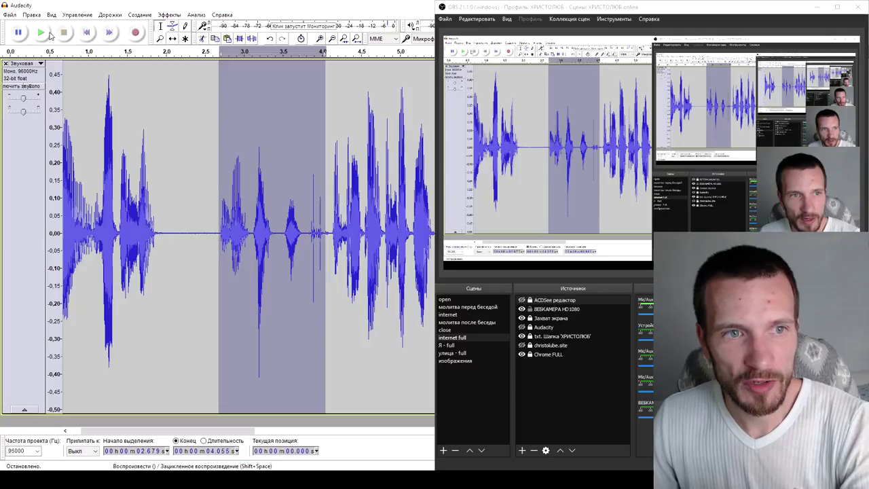
pyautogui.press('Delete')
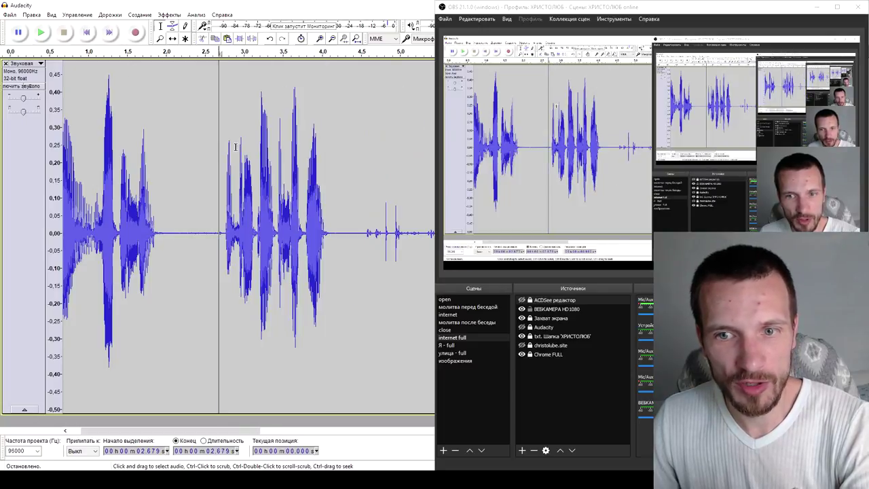
# Look over the rest of the recording and listen to the section starting at about 4.46 s
pyautogui.hotkey('ctrl', '3')
pyautogui.hotkey('ctrl', '3')
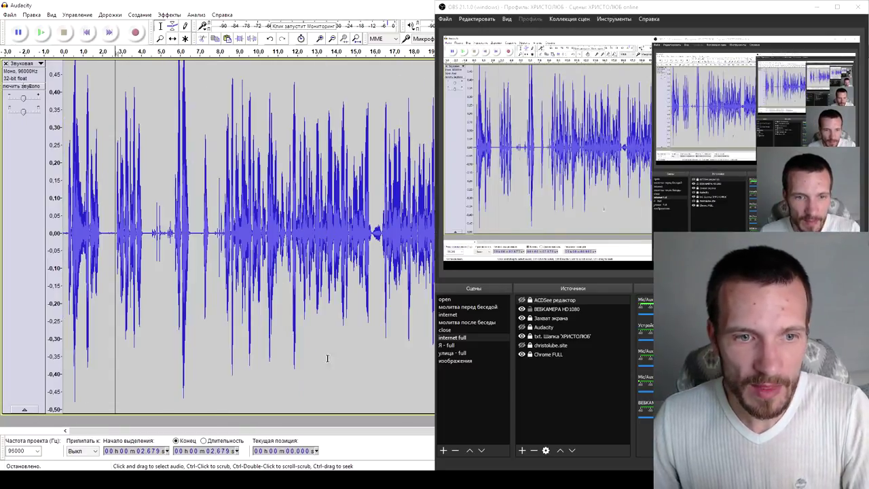
pyautogui.hotkey('ctrl', '1')
pyautogui.hotkey('ctrl', '1')
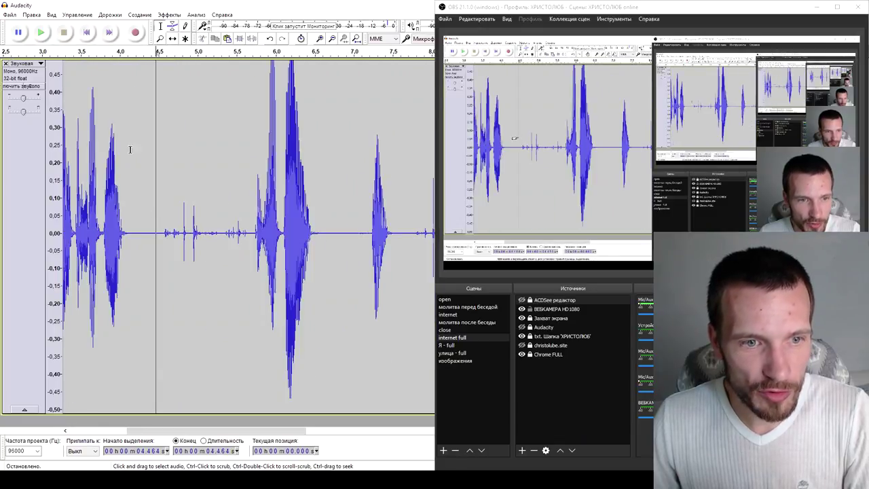
pyautogui.click(41, 32)
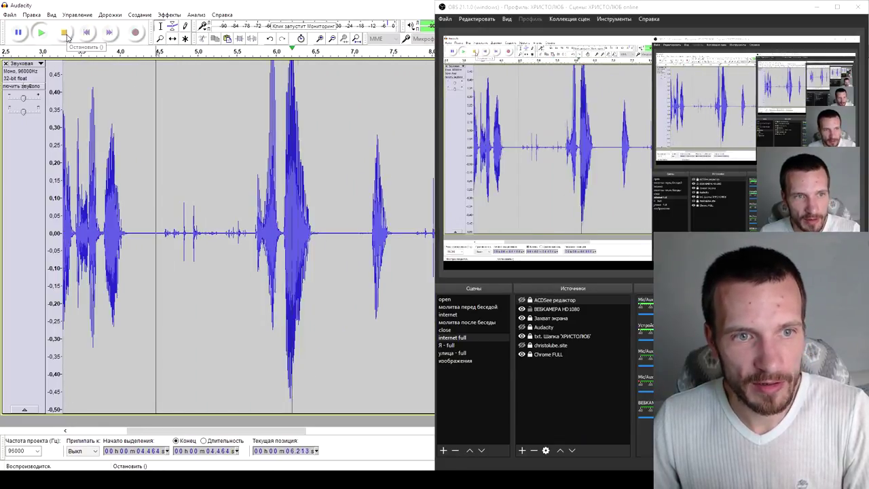
pyautogui.click(64, 32)
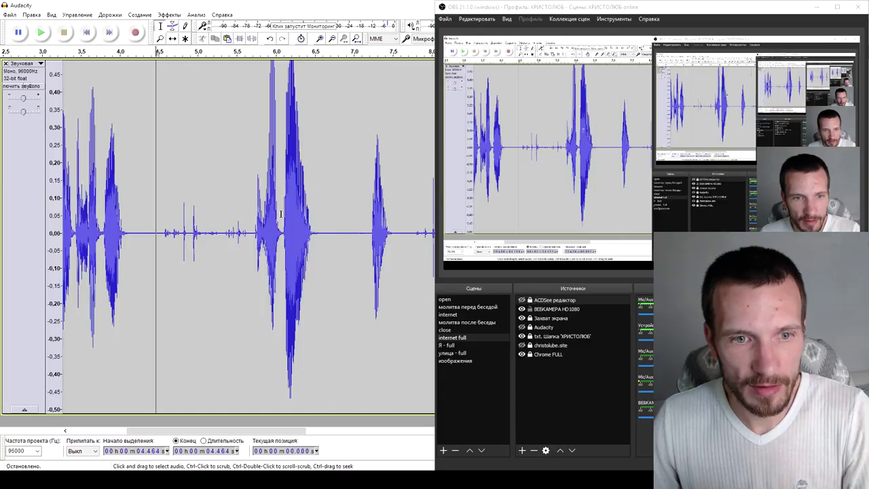
# Delete the short sound from about 7.187 to 7.512 s and the faint noises between about 4.5 and 5.6 s
pyautogui.moveTo(394, 218)
pyautogui.mouseDown()
pyautogui.moveTo(360, 217)
pyautogui.moveTo(371, 217)
pyautogui.mouseUp()
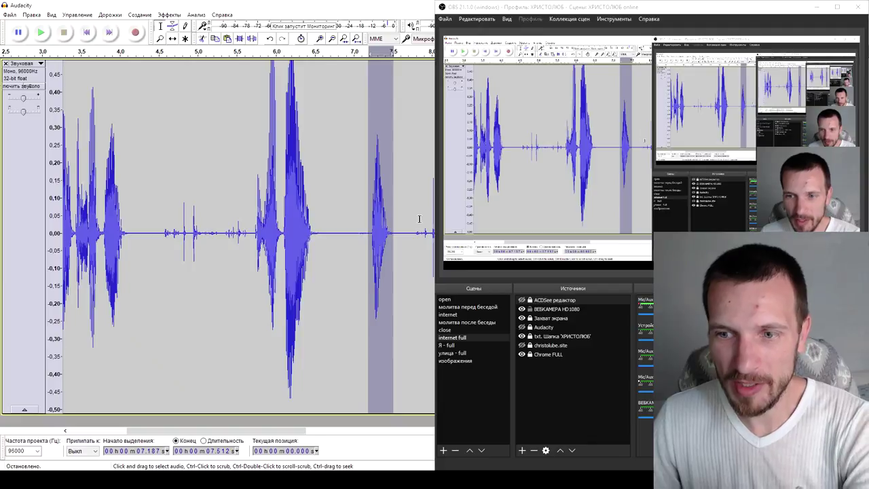
pyautogui.press('Delete')
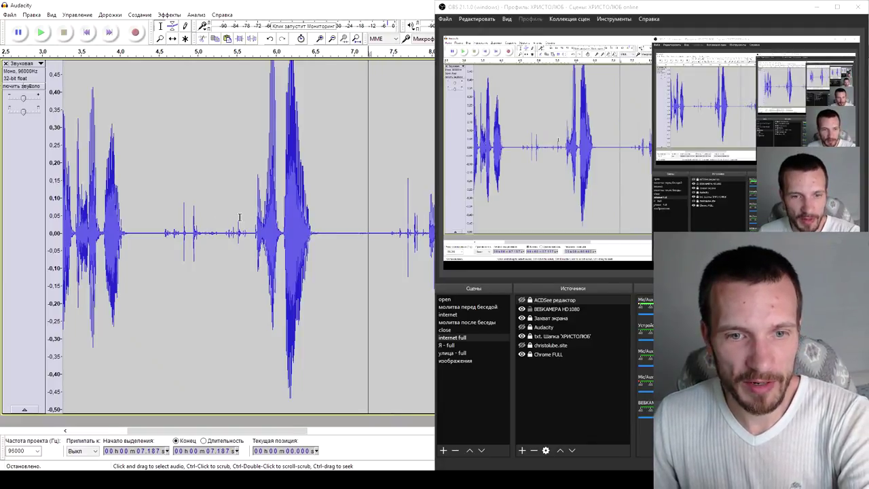
pyautogui.moveTo(247, 217)
pyautogui.mouseDown()
pyautogui.moveTo(216, 220)
pyautogui.moveTo(224, 226)
pyautogui.moveTo(161, 217)
pyautogui.mouseUp()
pyautogui.press('Delete')
pyautogui.press('Delete')
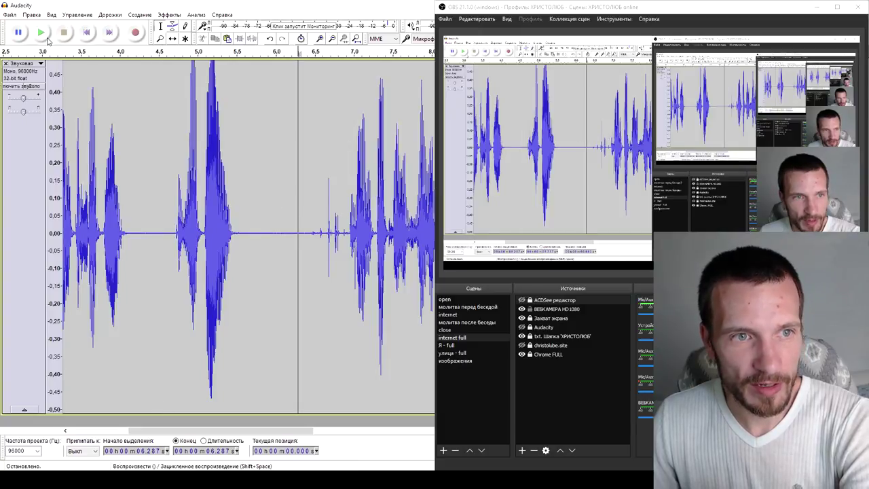
# Listen from about 6.43 s and delete the clicks between about 6.438 and 6.925 s
pyautogui.click(64, 32)
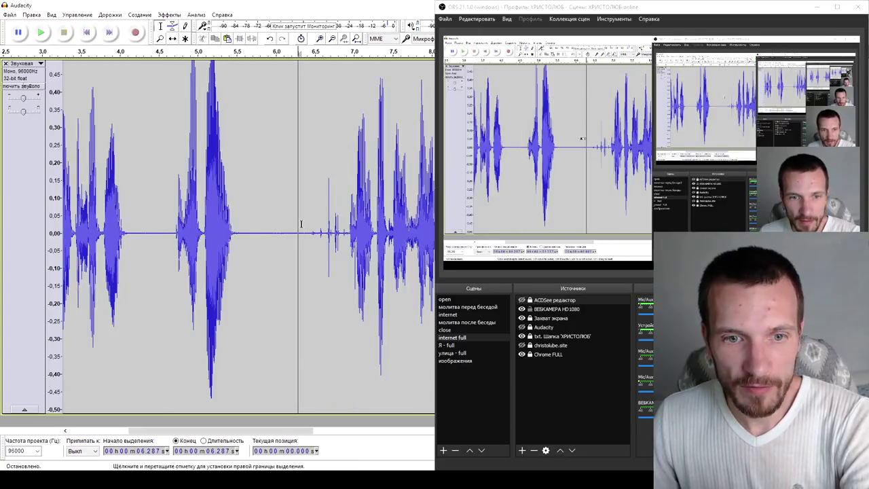
pyautogui.click(41, 34)
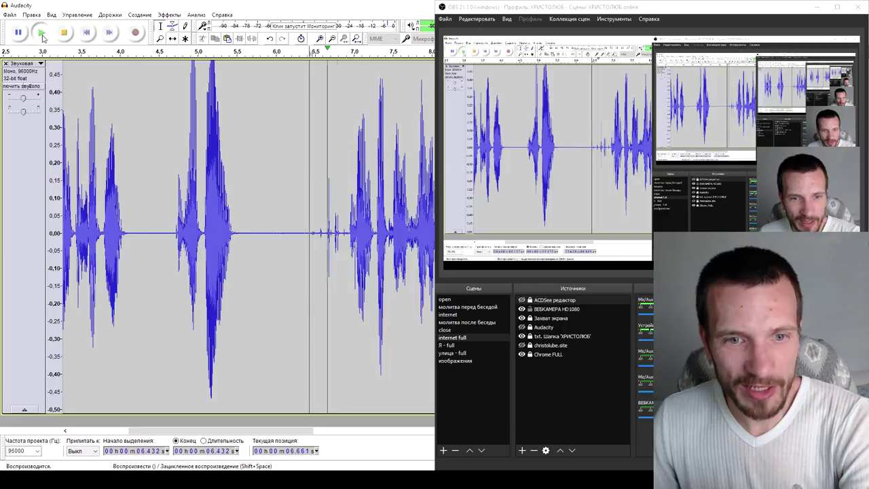
pyautogui.moveTo(346, 227); pyautogui.dragTo(308, 228)
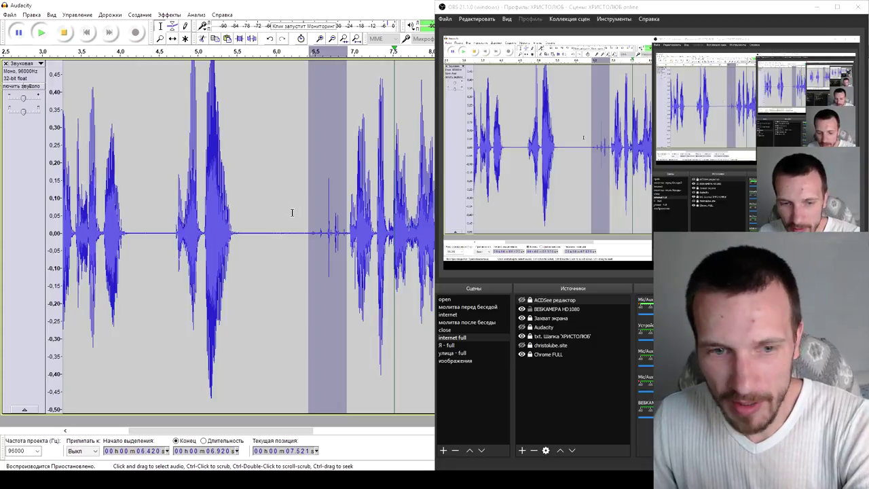
pyautogui.click(293, 214)
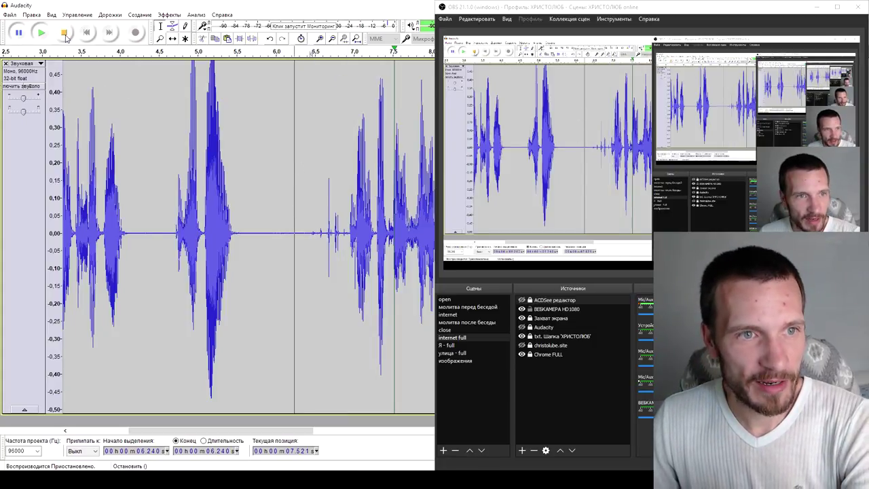
pyautogui.press('space')
pyautogui.moveTo(347, 219); pyautogui.dragTo(311, 220)
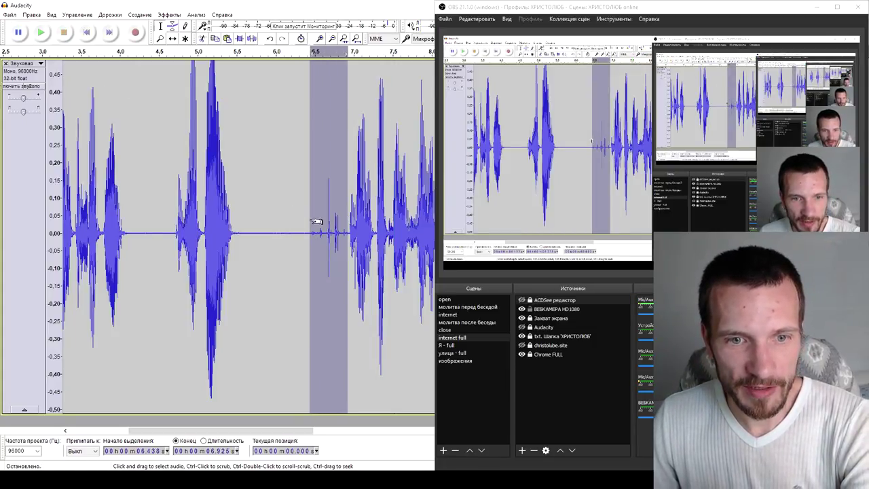
pyautogui.press('Delete')
pyautogui.click(299, 188)
# Listen to the pause at about 14.01 s and delete its breath noise from about 14.042 to 14.483 s
pyautogui.moveTo(298, 430); pyautogui.dragTo(384, 431)
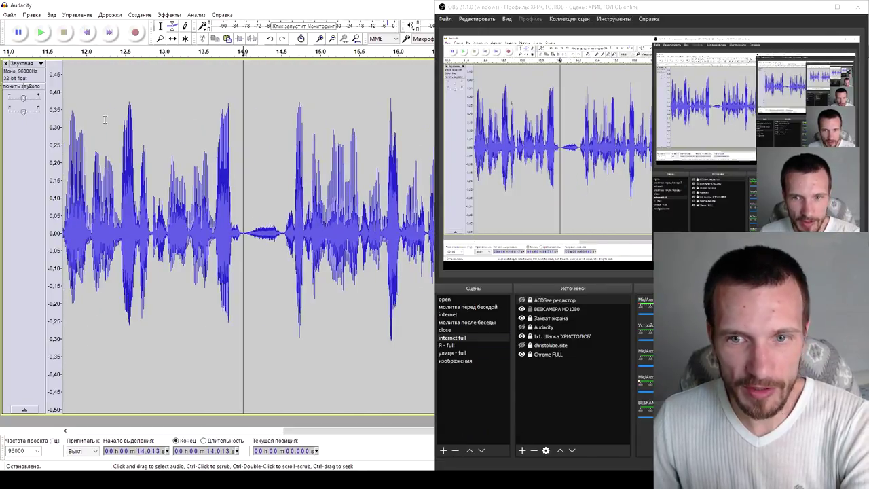
pyautogui.click(41, 32)
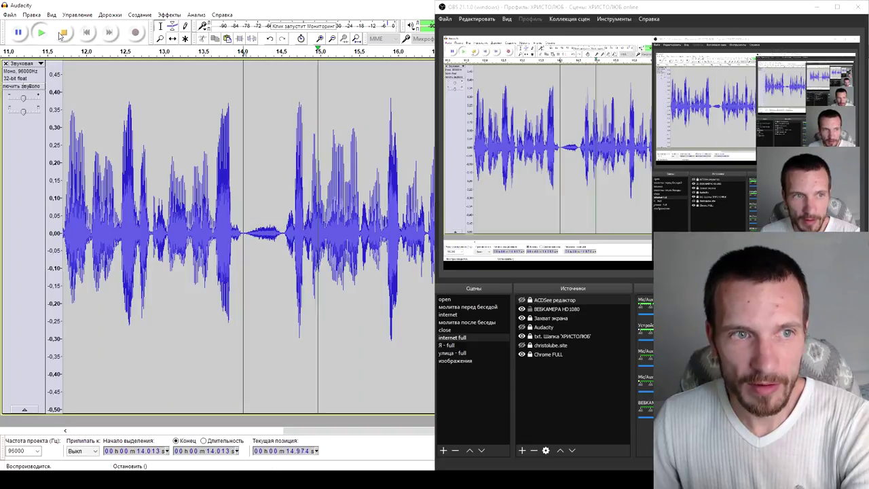
pyautogui.click(61, 34)
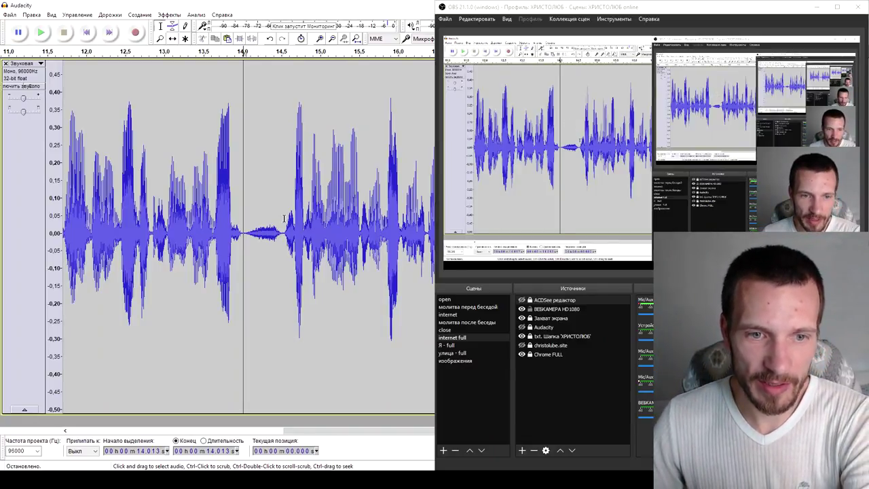
pyautogui.moveTo(281, 222); pyautogui.dragTo(247, 223)
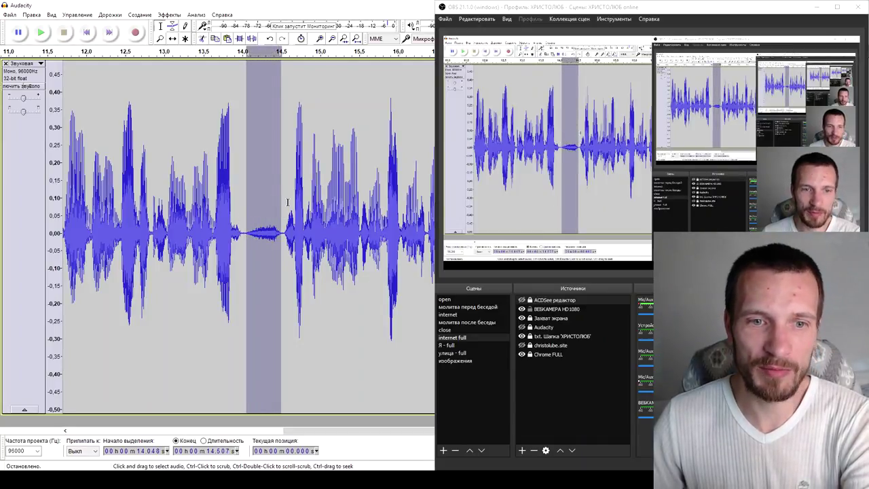
pyautogui.click(249, 207)
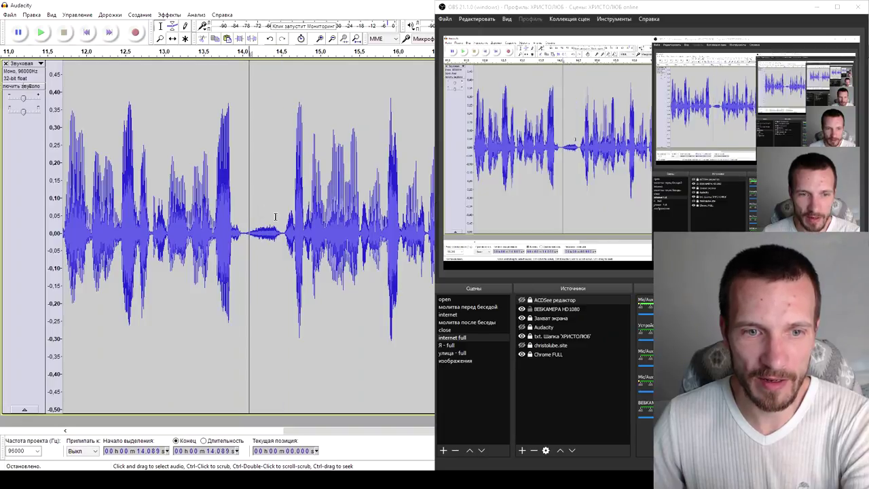
pyautogui.moveTo(278, 220); pyautogui.dragTo(244, 220)
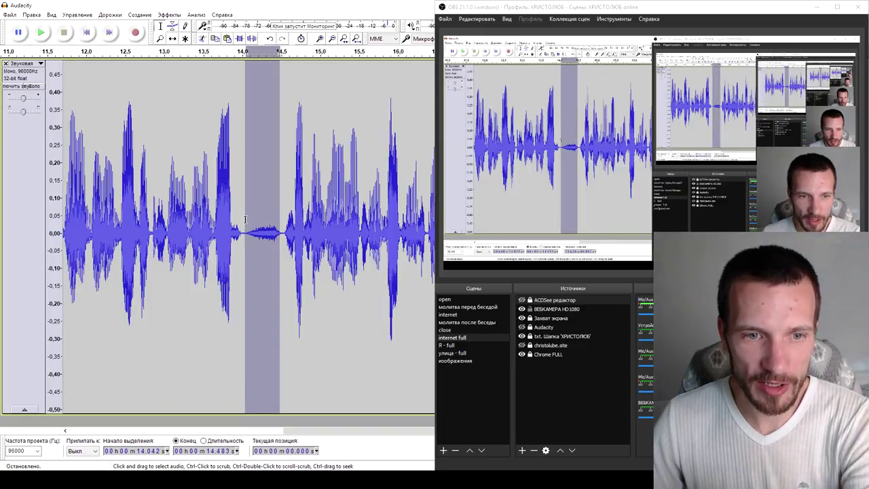
pyautogui.press('Delete')
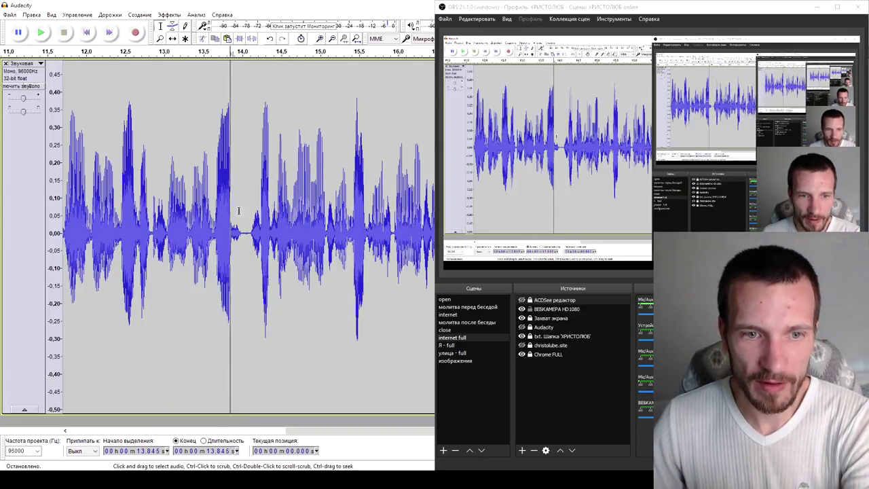
# Check the cut by playing from 13.079 s, and delete the faint noise from 17.845 to 18.083 s
pyautogui.click(171, 171)
pyautogui.click(39, 32)
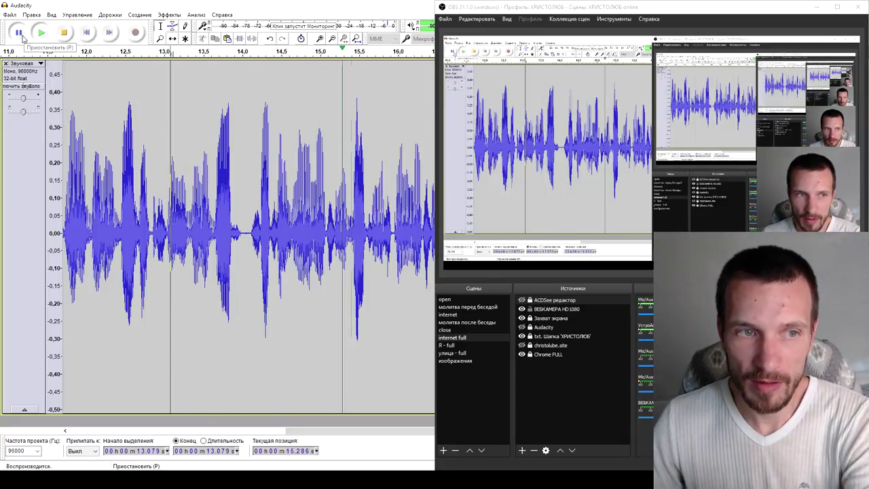
pyautogui.press('p')
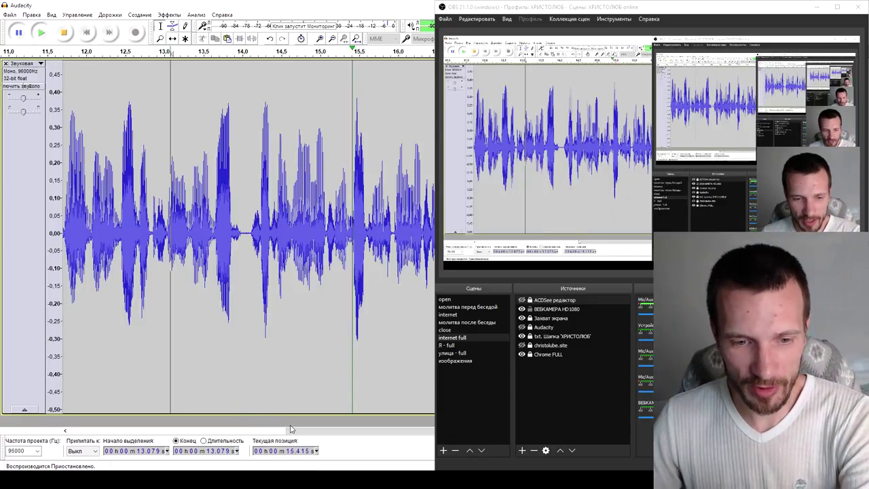
pyautogui.moveTo(299, 430); pyautogui.dragTo(377, 433)
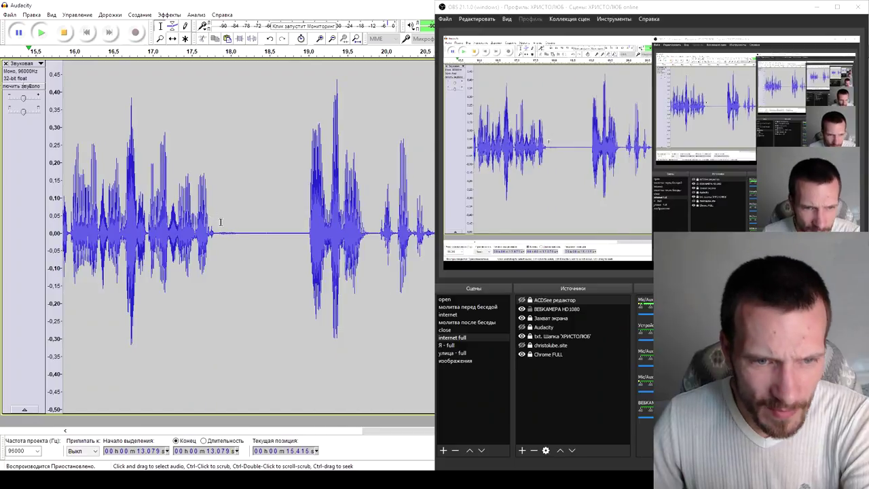
pyautogui.moveTo(237, 223); pyautogui.dragTo(218, 225)
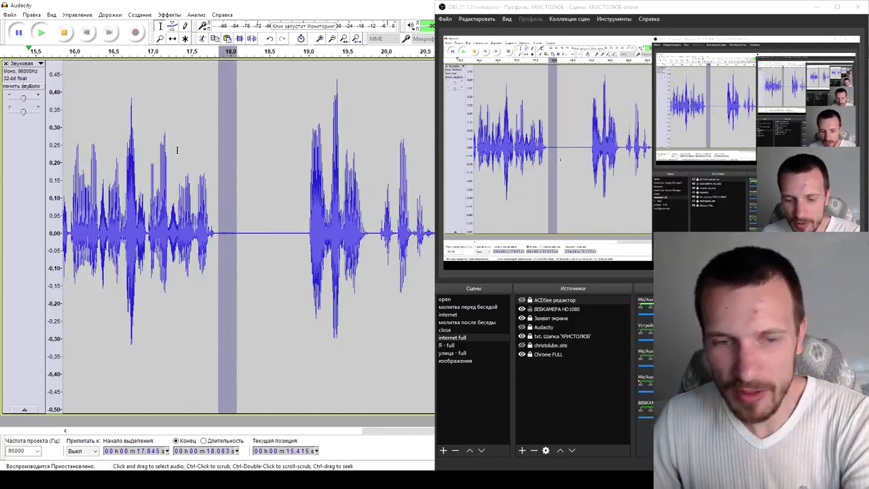
pyautogui.press('space')
pyautogui.press('Delete')
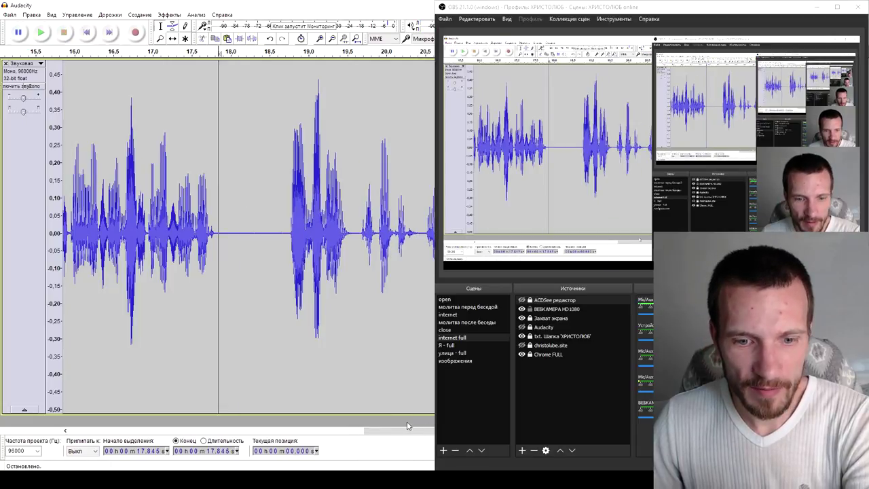
# Listen to the following speech, replaying from 15.941 s, and delete the unwanted passage from 18.216 to 23.719 s
pyautogui.moveTo(408, 433); pyautogui.dragTo(440, 434)
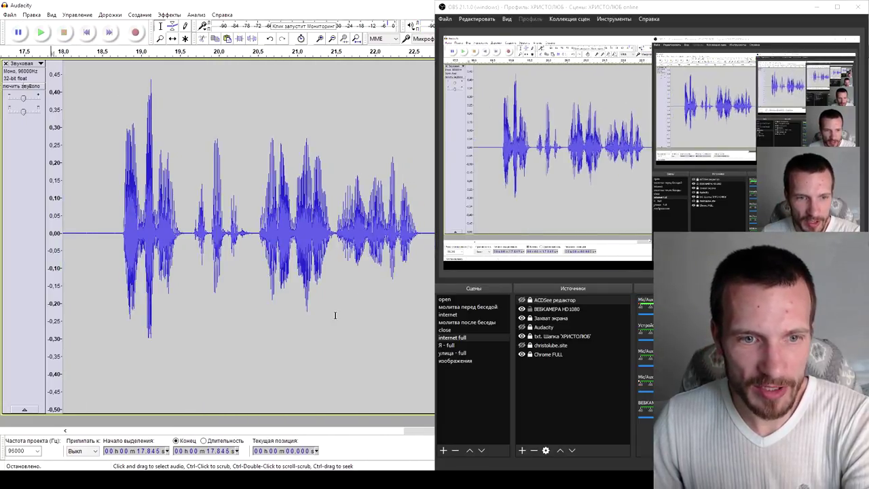
pyautogui.click(40, 32)
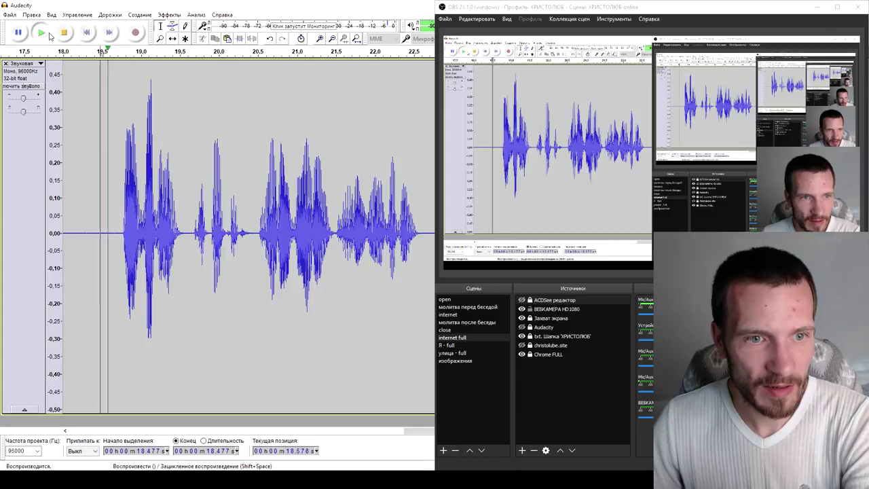
pyautogui.click(63, 32)
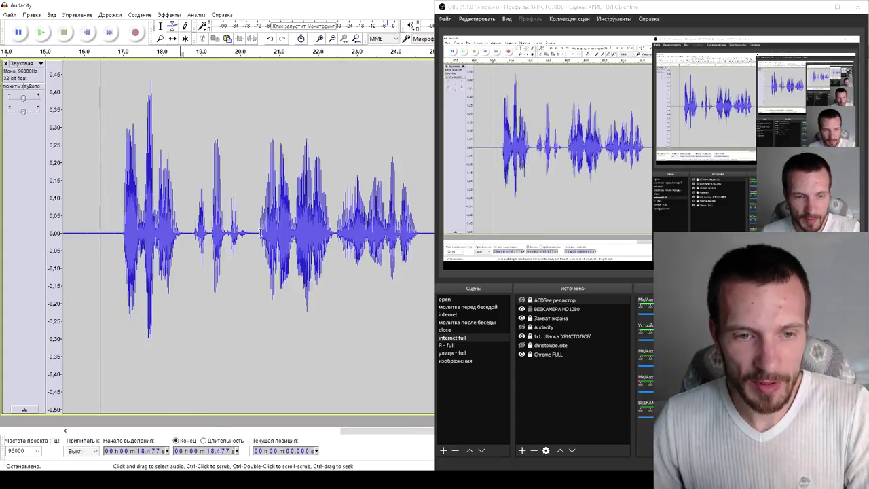
pyautogui.scroll(-3, 260, 233)
pyautogui.scroll(2, 258, 133)
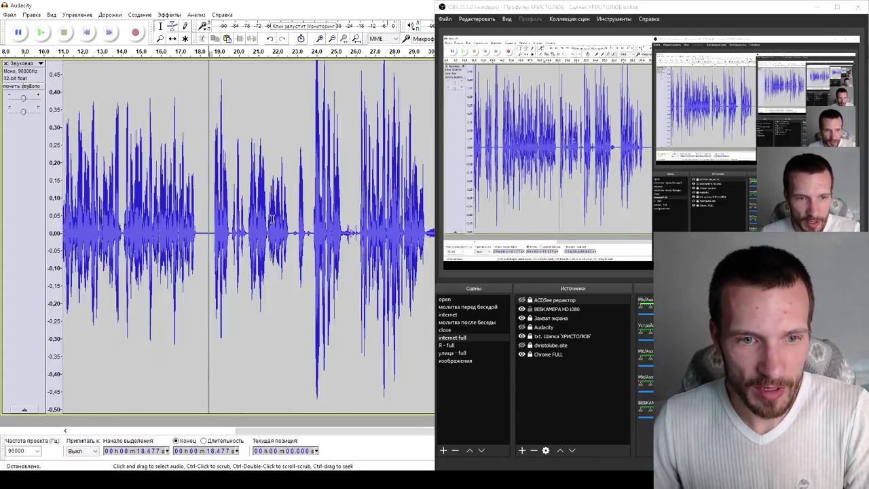
pyautogui.click(161, 167)
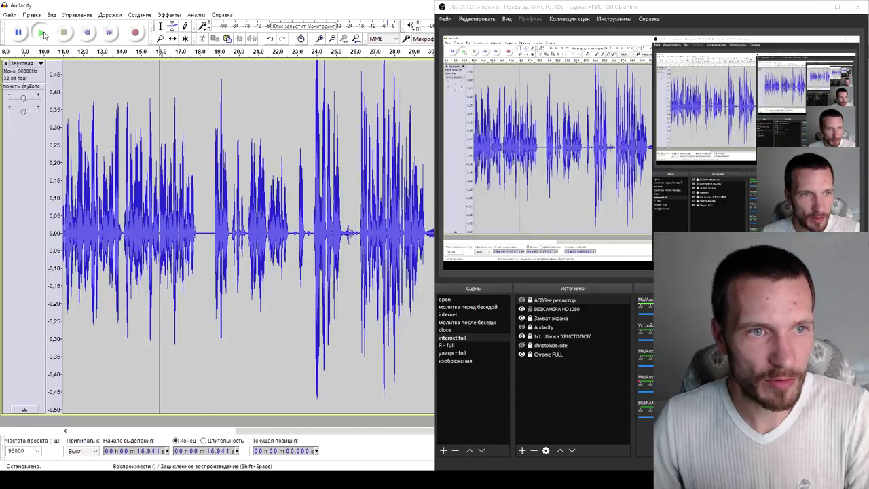
pyautogui.press('space')
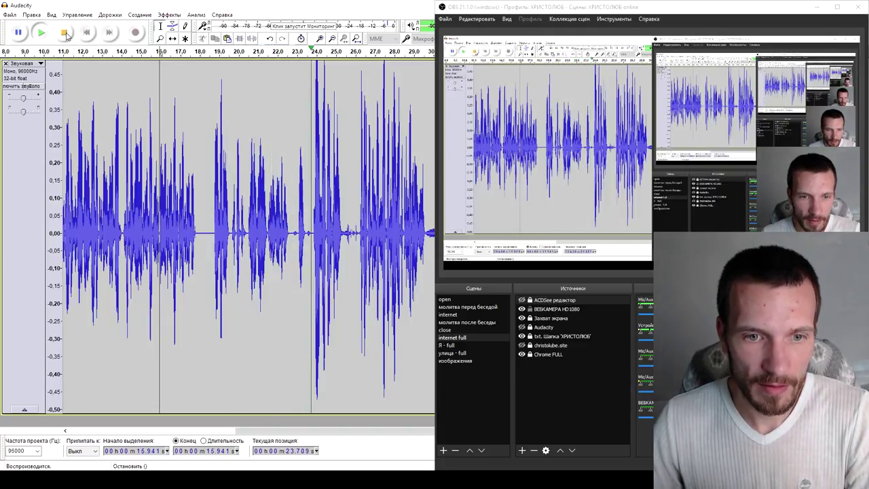
pyautogui.click(64, 34)
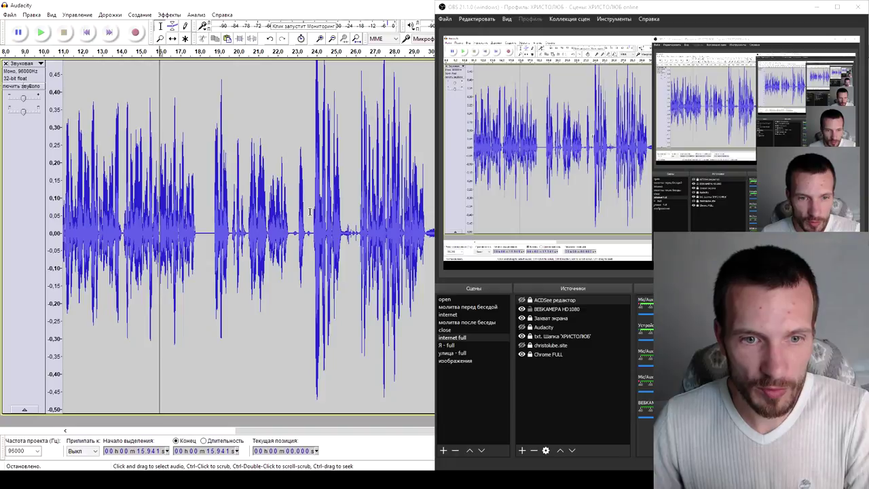
pyautogui.moveTo(310, 216); pyautogui.dragTo(204, 214)
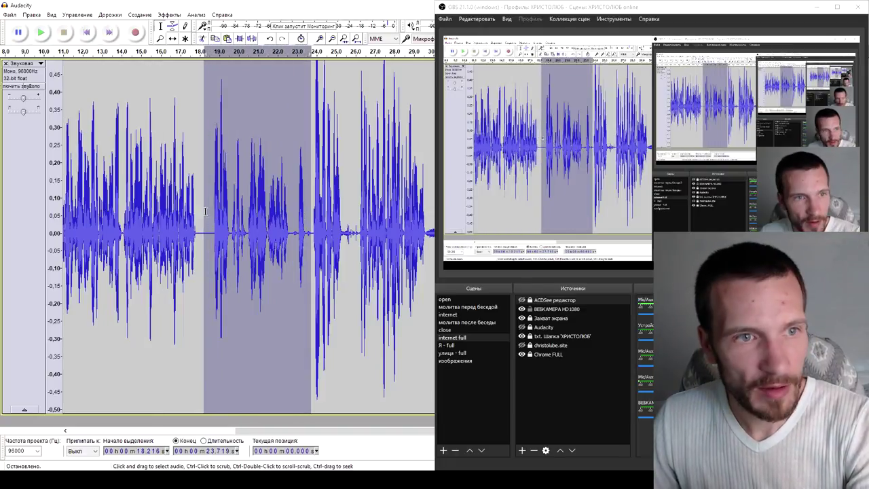
pyautogui.press('Delete')
# Play the joined phrases from 16.916 s and shorten the pause by deleting the silence from about 18.007 to 18.3 s
pyautogui.click(179, 197)
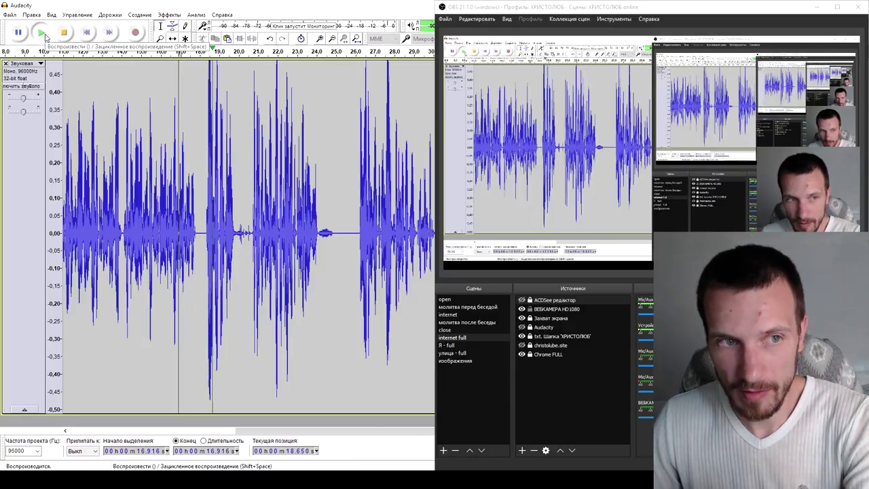
pyautogui.click(61, 34)
pyautogui.moveTo(205, 218); pyautogui.dragTo(200, 219)
pyautogui.press('Delete')
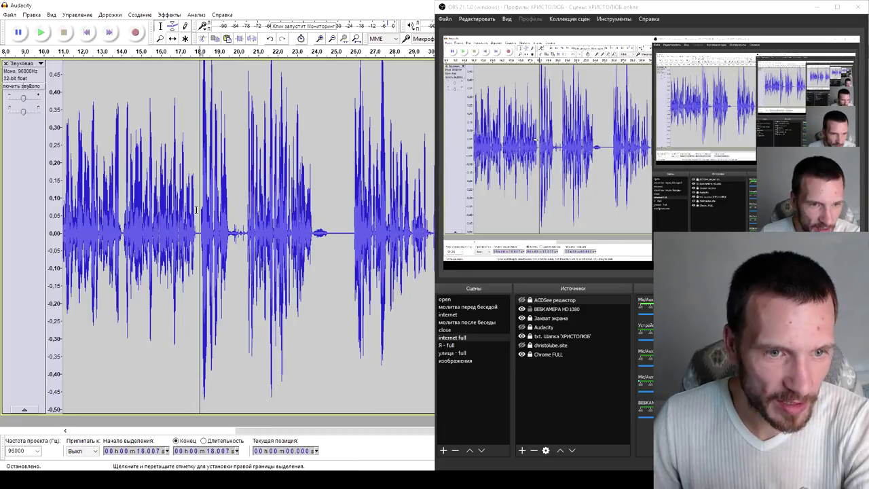
# Listen from 15.801 s and delete the small noises in the pause from about 19.656 to 20.35 s
pyautogui.click(156, 170)
pyautogui.click(41, 32)
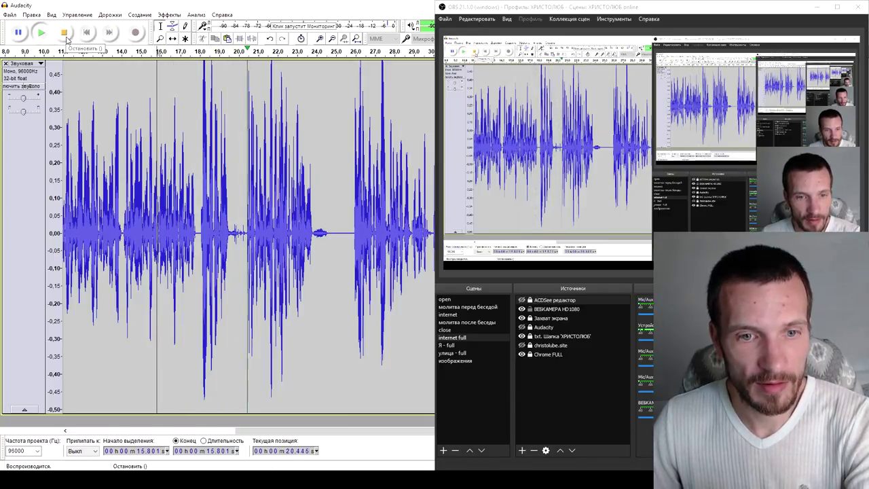
pyautogui.click(63, 33)
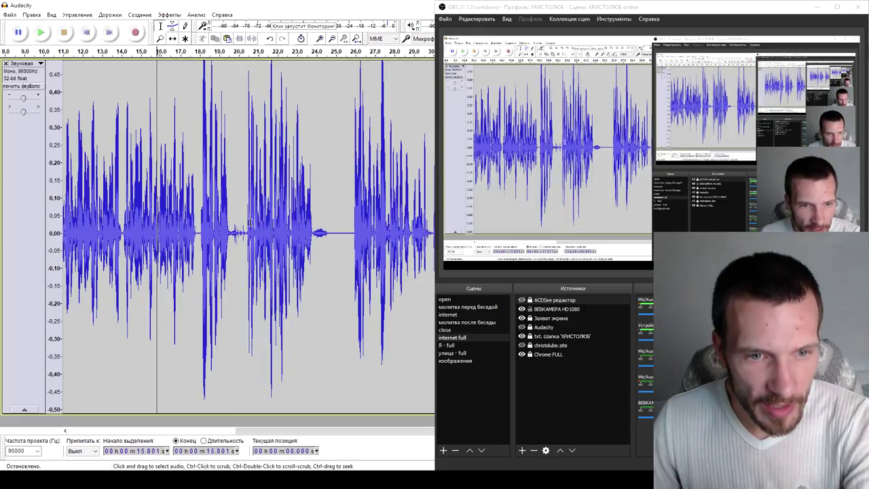
pyautogui.moveTo(248, 221); pyautogui.dragTo(242, 221)
pyautogui.click(236, 213)
pyautogui.moveTo(245, 223); pyautogui.dragTo(231, 222)
pyautogui.press('Delete')
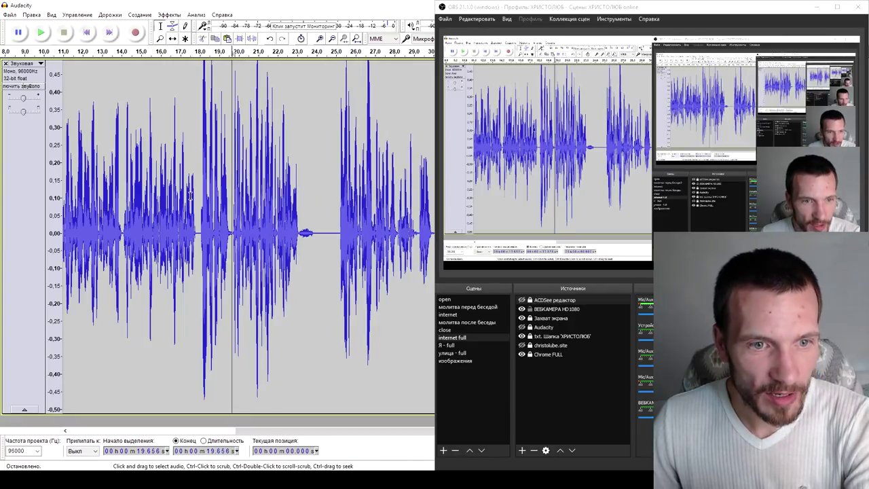
# Check the cut by playing from 17.543 s, and delete the noise and excess silence in the pause around 23.255 s
pyautogui.click(191, 197)
pyautogui.press('space')
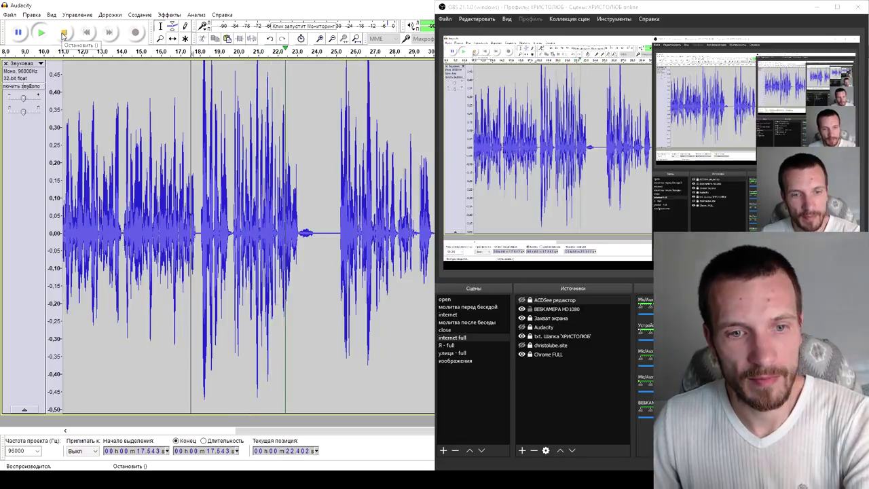
pyautogui.click(64, 33)
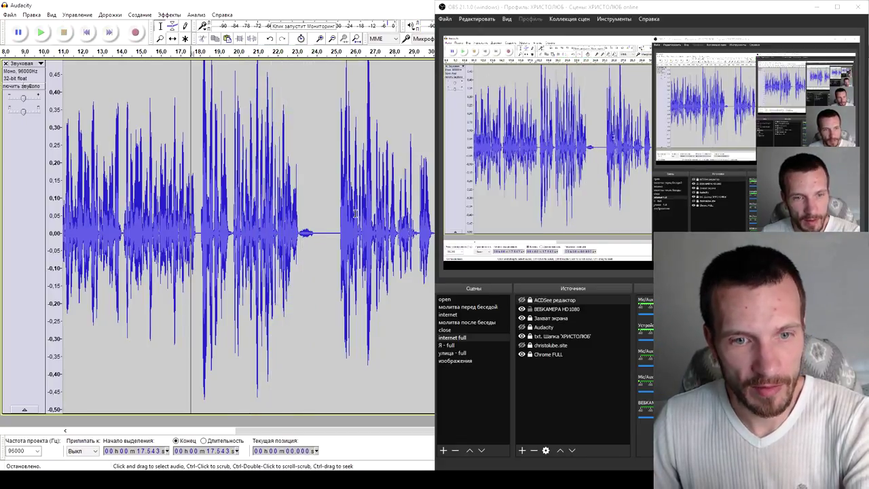
pyautogui.moveTo(316, 222)
pyautogui.mouseDown()
pyautogui.moveTo(296, 222)
pyautogui.moveTo(302, 217)
pyautogui.mouseUp()
pyautogui.press('Delete')
pyautogui.press('Delete')
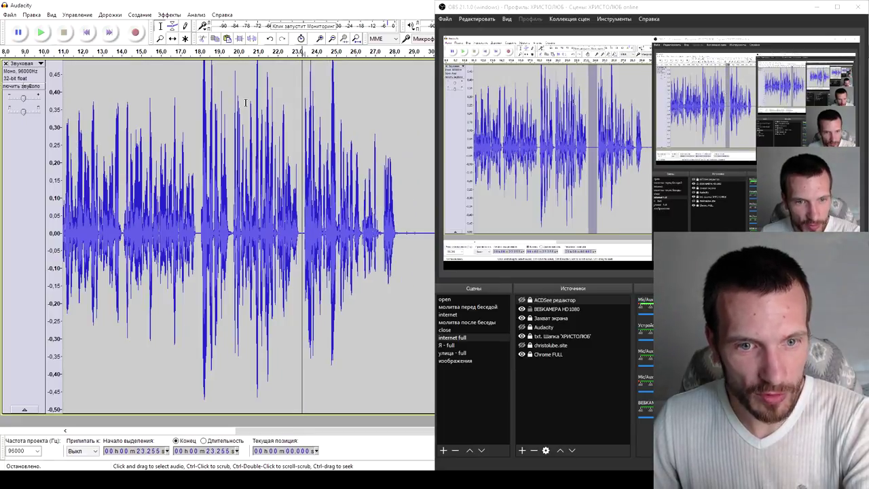
# Listen from 21.142 s and delete the short closing sounds from about 26.366 to 28.5 s
pyautogui.click(261, 178)
pyautogui.click(43, 32)
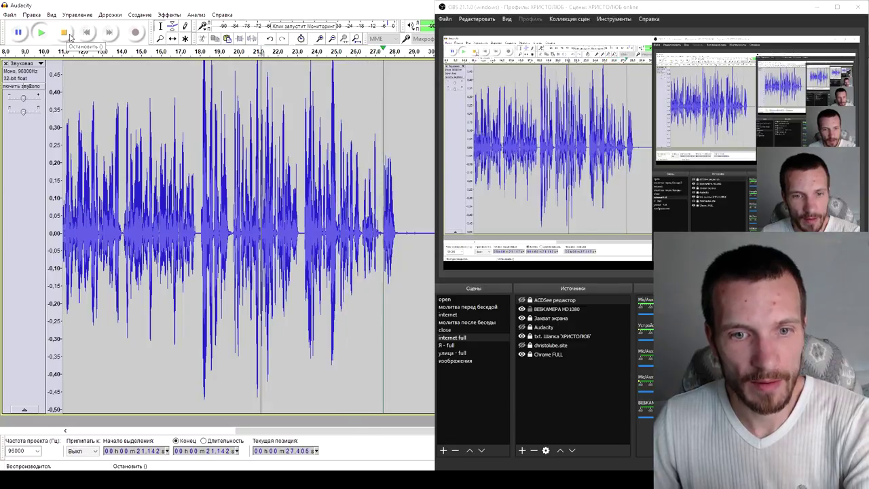
pyautogui.click(68, 34)
pyautogui.moveTo(405, 204); pyautogui.dragTo(364, 204)
pyautogui.press('Delete')
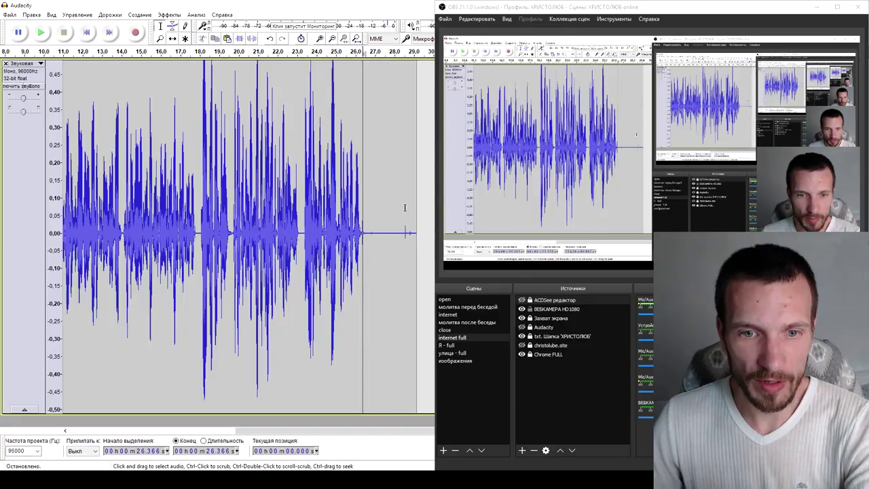
# Delete the last faint noises after about 28.5 s at the end of the track, and place the cursor at 27.086 s
pyautogui.click(385, 210)
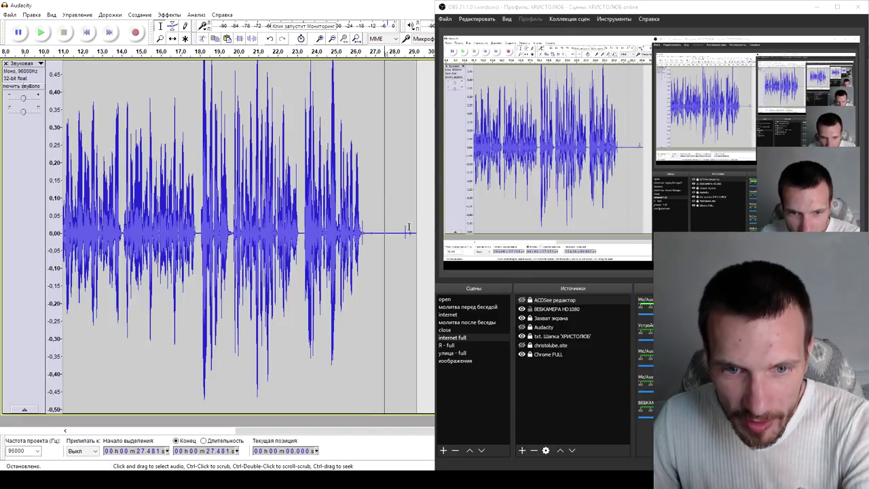
pyautogui.click(405, 227)
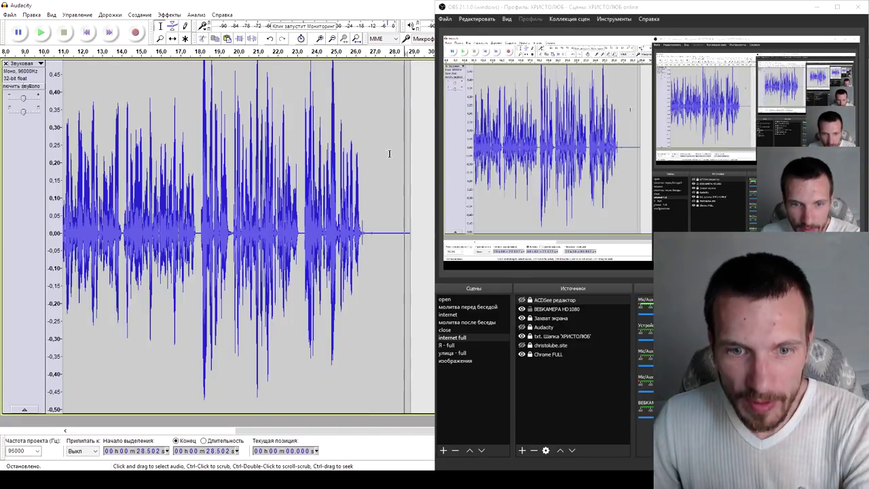
pyautogui.click(371, 219)
pyautogui.click(377, 204)
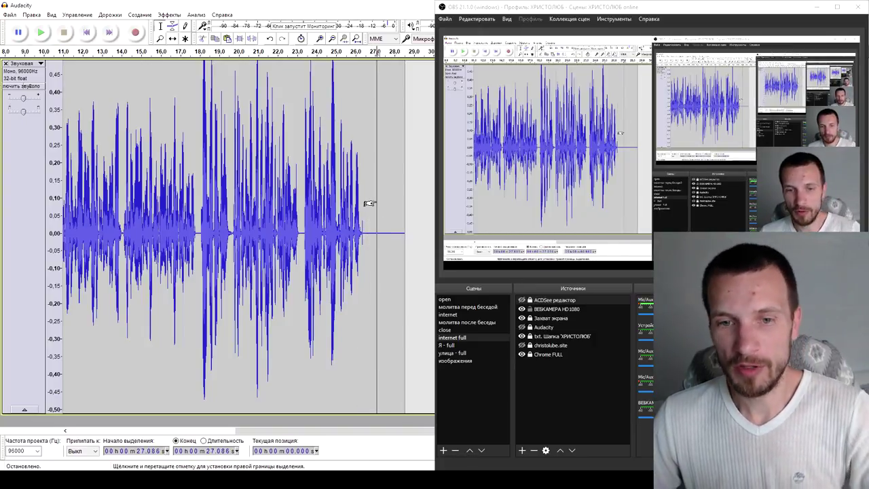
# Save the project on the Desktop as an Audacity project file named 1
pyautogui.hotkey('ctrl', '3')
pyautogui.hotkey('ctrl', '3')
pyautogui.hotkey('ctrl', '3')
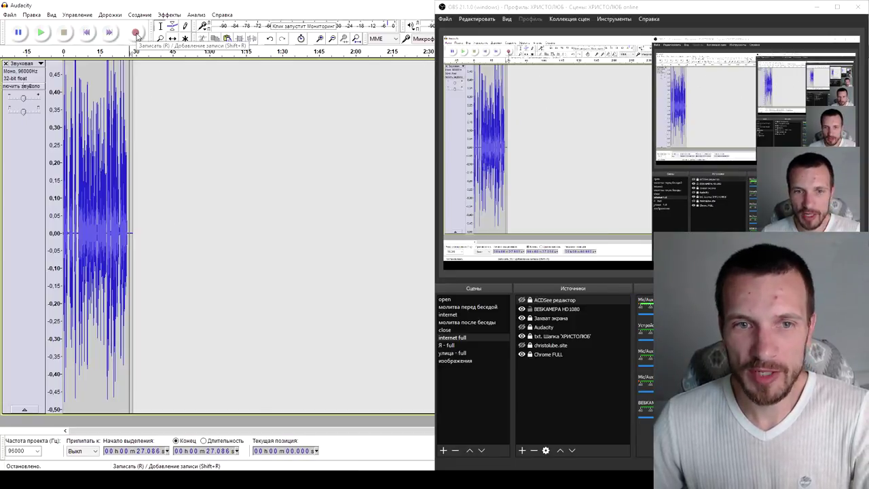
pyautogui.click(10, 15)
pyautogui.moveTo(31, 14)
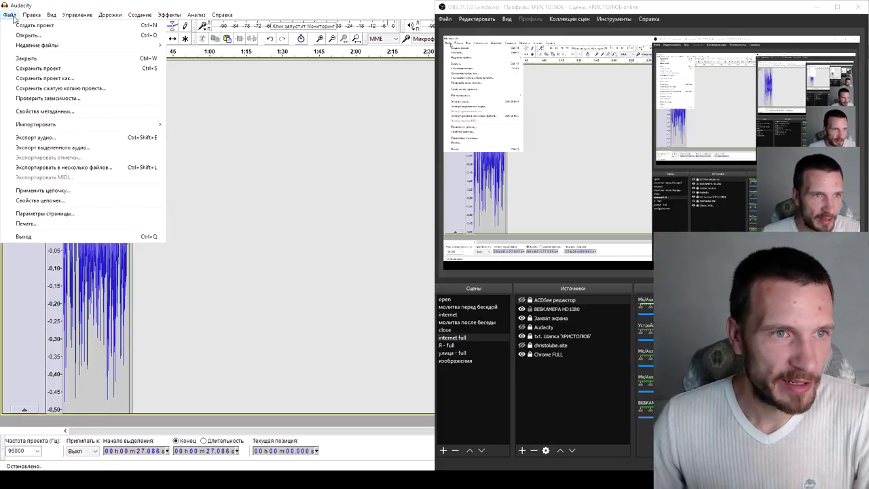
pyautogui.click(58, 80)
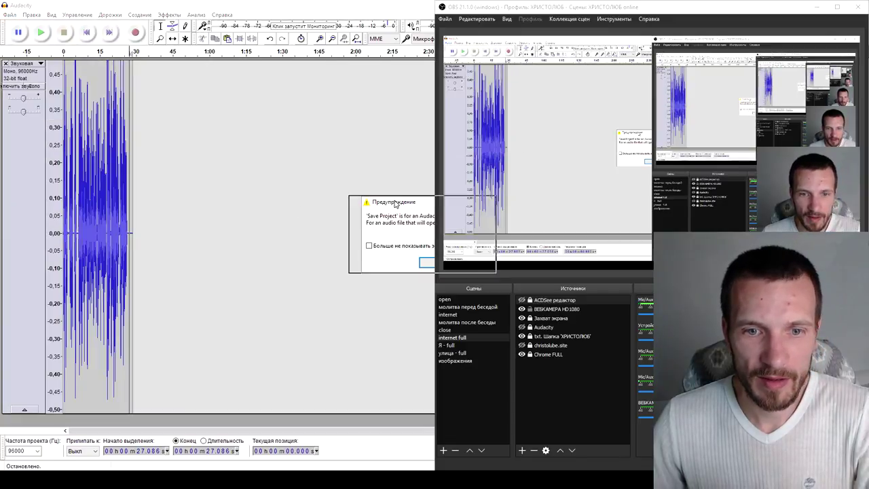
pyautogui.click(266, 255)
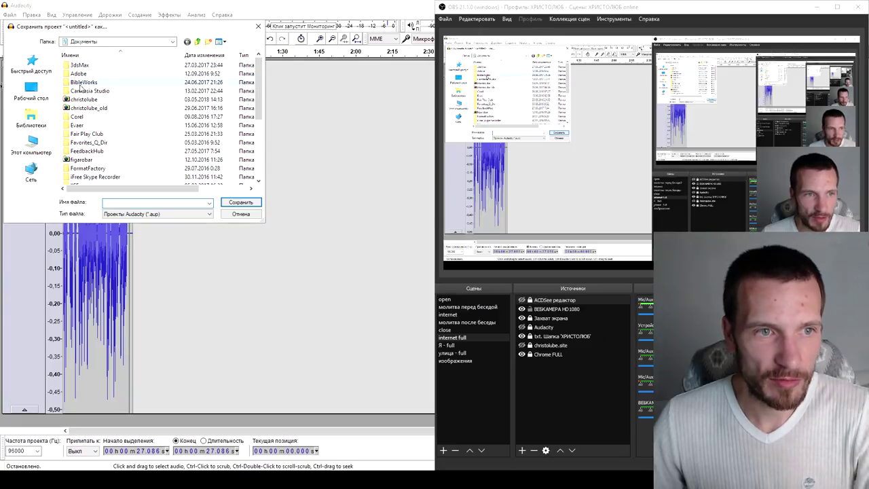
pyautogui.click(40, 91)
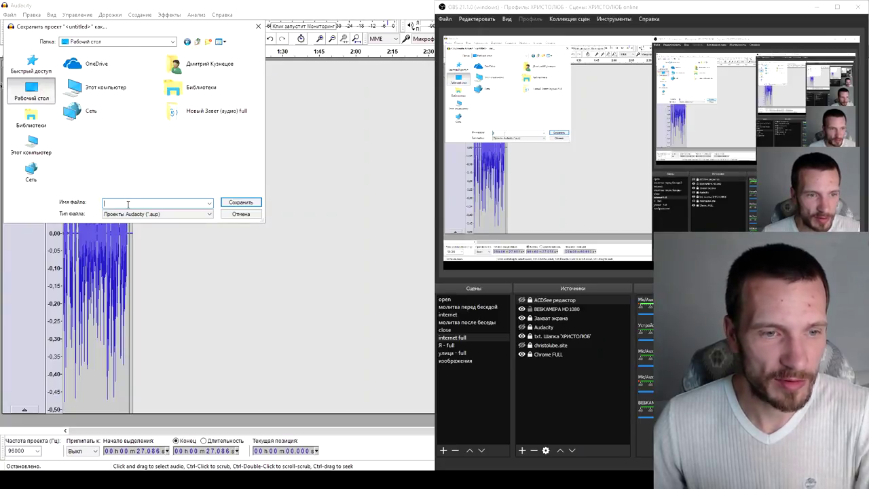
pyautogui.write('1')
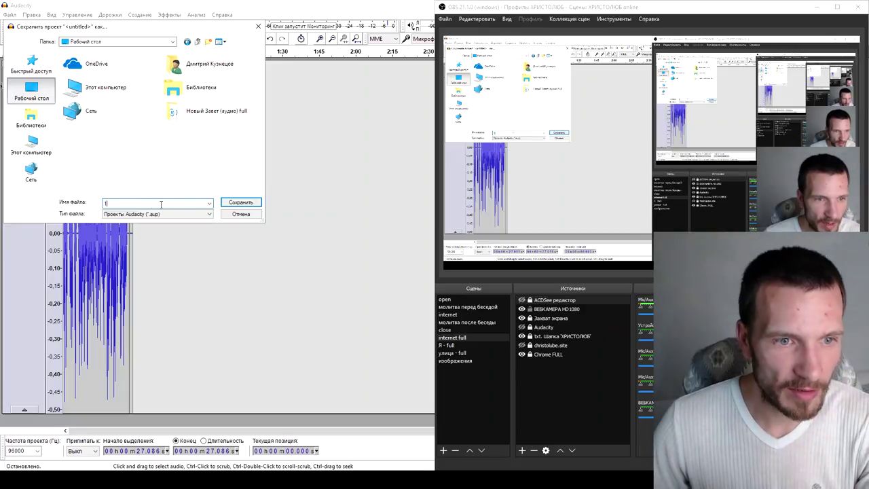
pyautogui.click(239, 202)
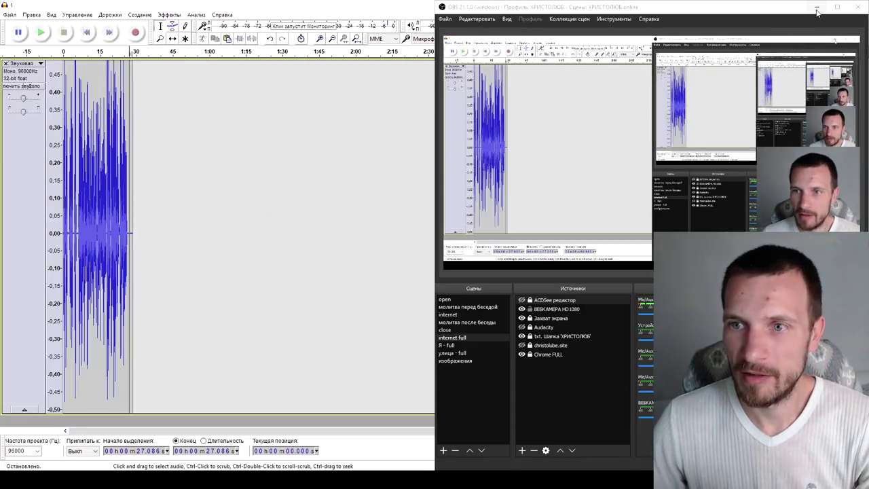
# Minimize the open windows to reach the desktop and move the saved project file 1 out to an empty area
pyautogui.click(818, 7)
pyautogui.click(819, 7)
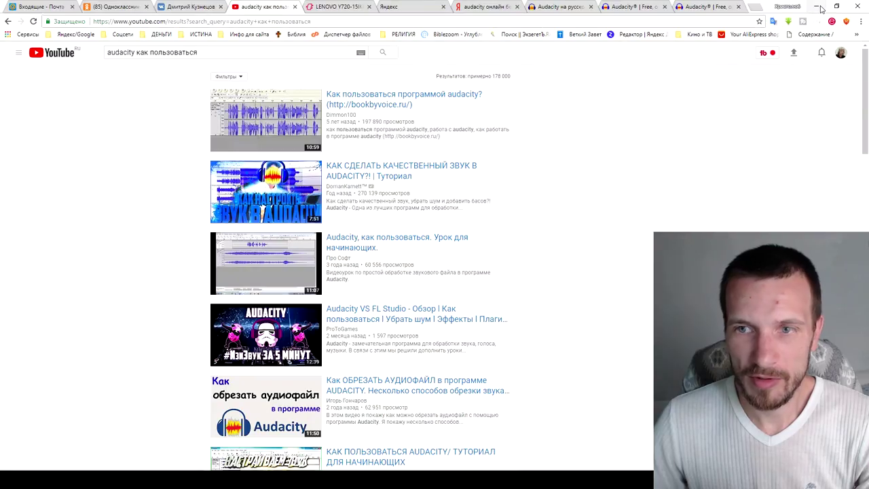
pyautogui.click(821, 8)
pyautogui.click(820, 9)
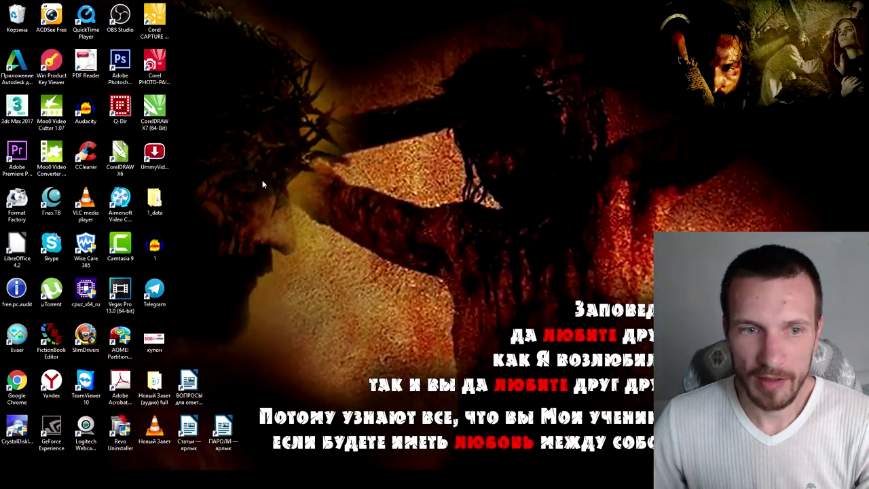
pyautogui.moveTo(154, 250); pyautogui.dragTo(326, 335)
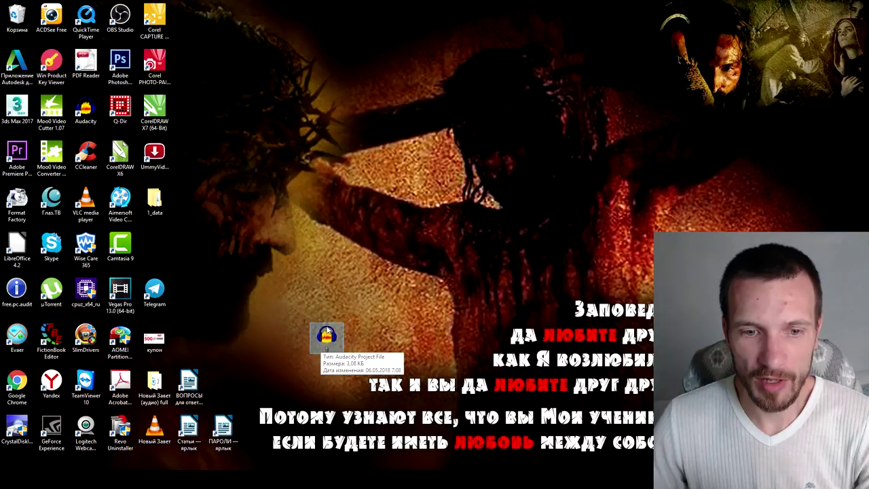
pyautogui.moveTo(598, 479)
pyautogui.click(597, 438)
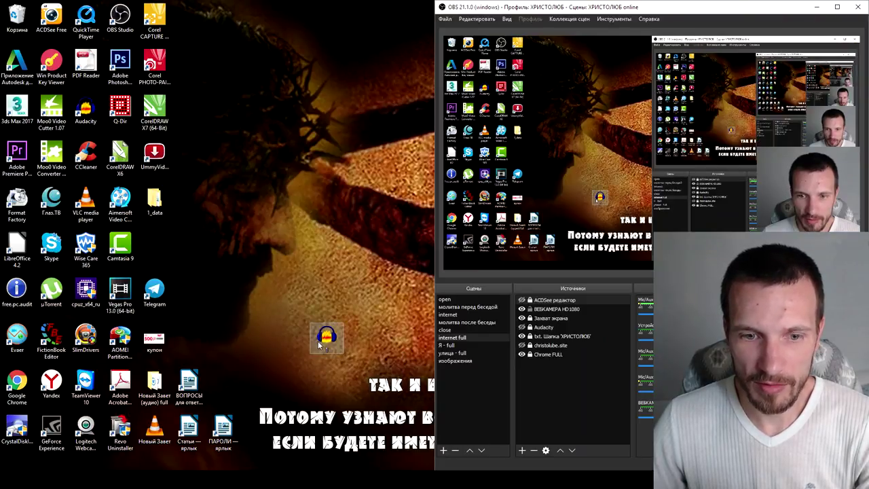
# Put project file 1 back among the icons, throw it into the Recycle Bin, and switch back to Audacity
pyautogui.moveTo(319, 345); pyautogui.dragTo(166, 263)
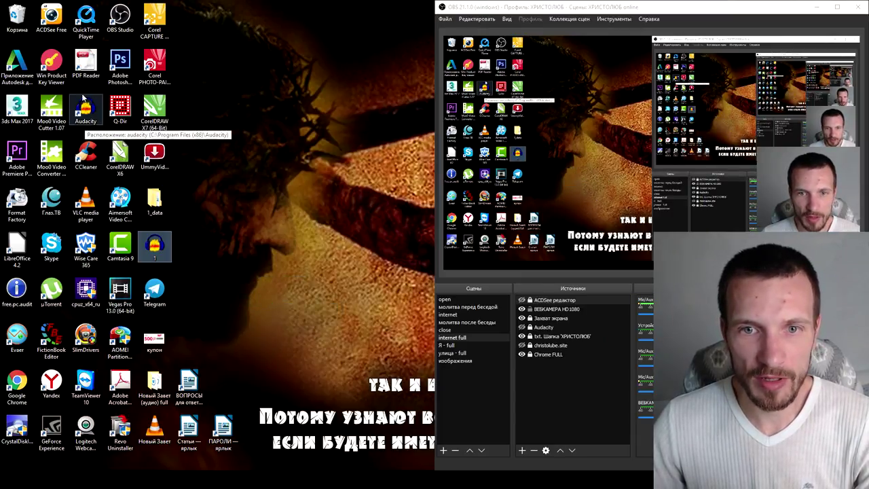
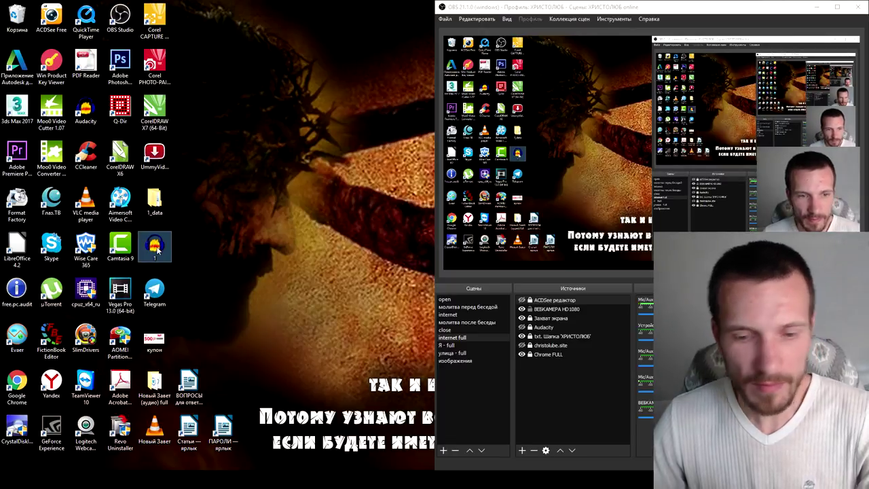
pyautogui.moveTo(156, 250); pyautogui.dragTo(17, 19)
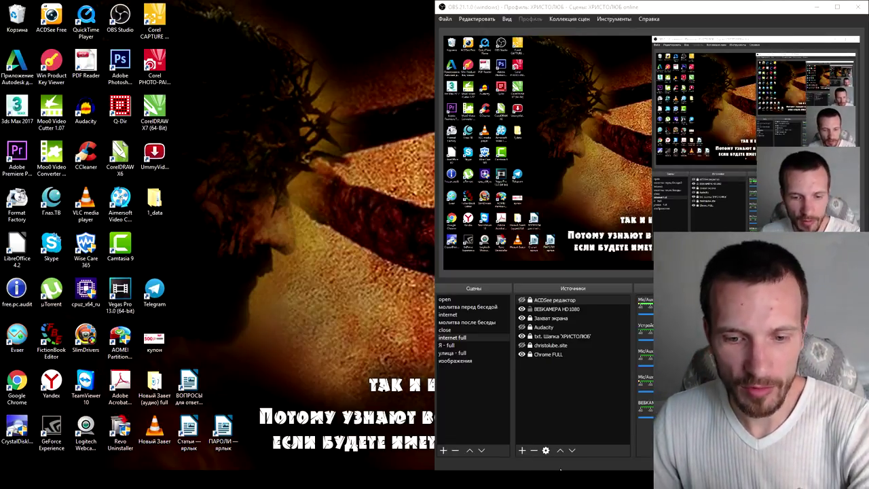
pyautogui.click(600, 441)
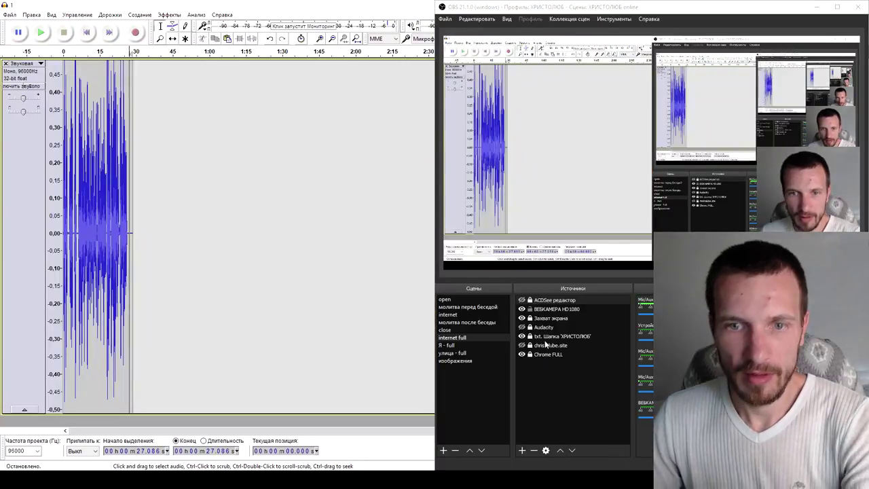
# Record a new voice fragment of about 15 s on a separate track, starting from the cursor at 27.086 s
pyautogui.keyDown('ctrl'); pyautogui.scroll(1, 154, 214); pyautogui.keyUp('ctrl')
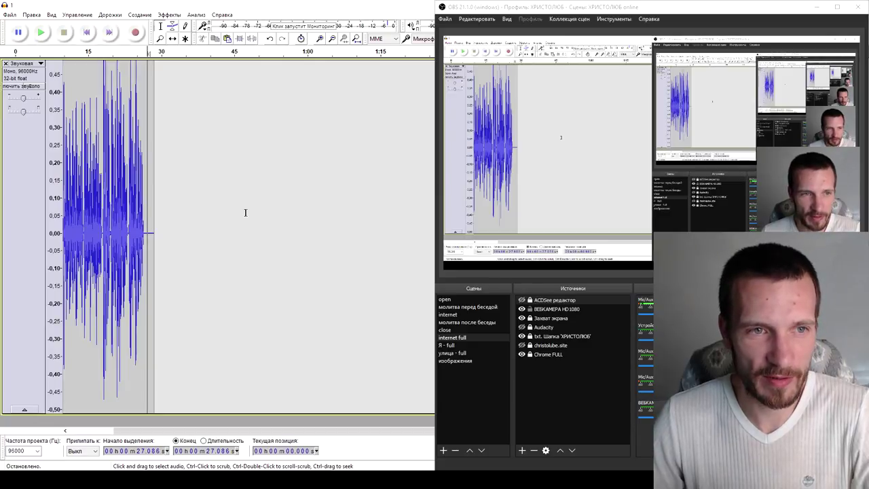
pyautogui.hotkey('ctrl', '1')
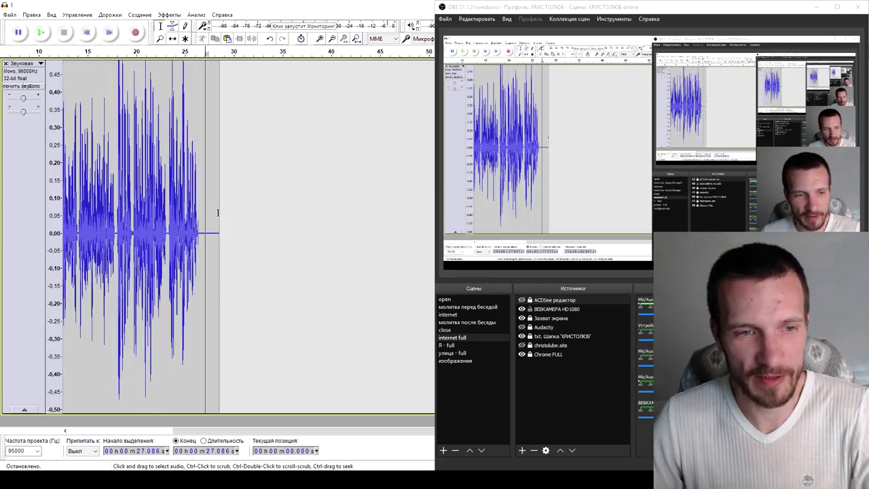
pyautogui.click(131, 429)
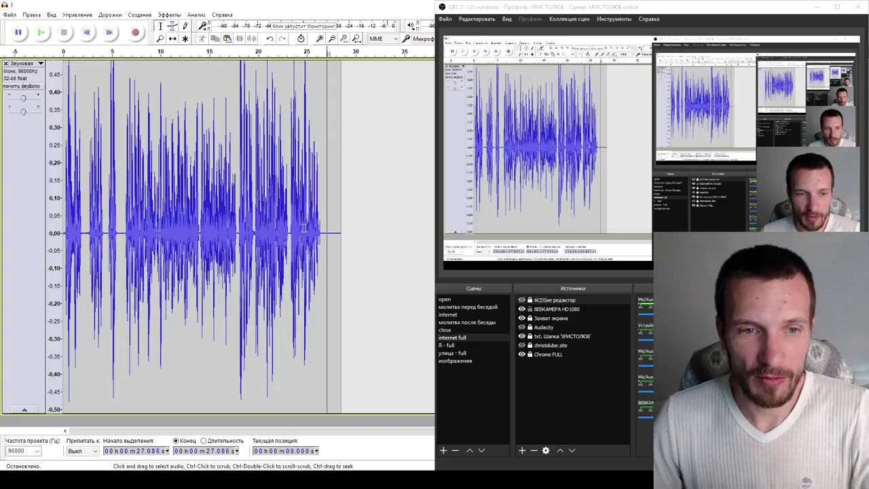
pyautogui.hotkey('ctrl', '3')
pyautogui.hotkey('ctrl', '3')
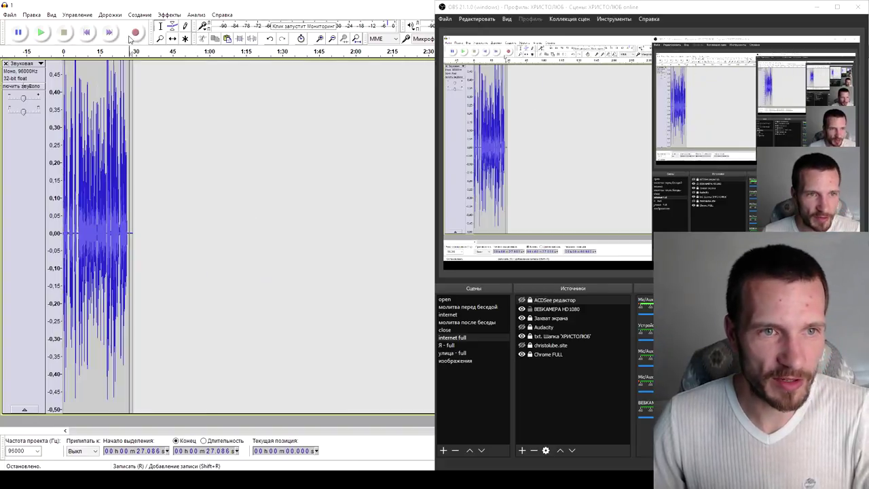
pyautogui.click(136, 33)
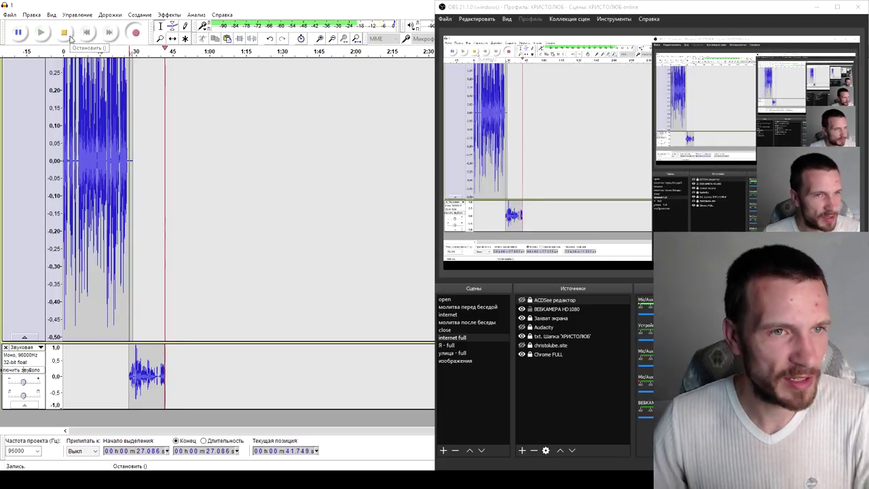
pyautogui.click(64, 34)
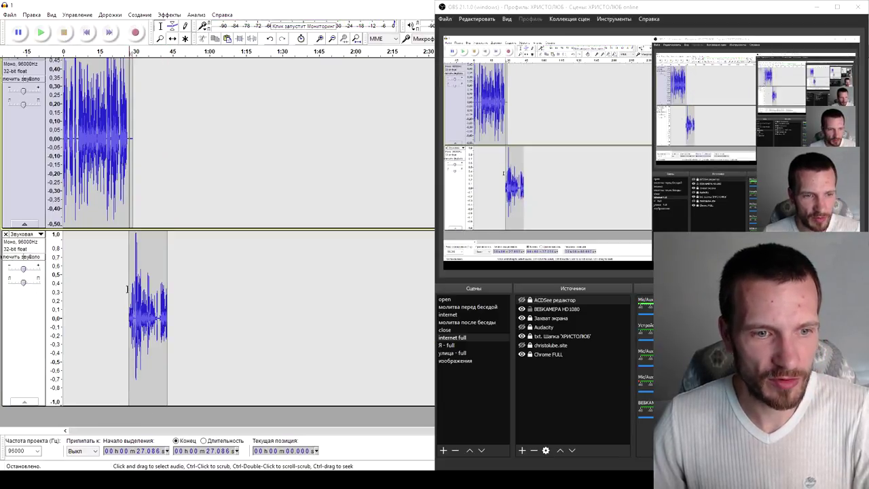
# Move the new recording into the first track behind the existing speech with the Time Shift tool, and remove the emptied second track
pyautogui.click(171, 39)
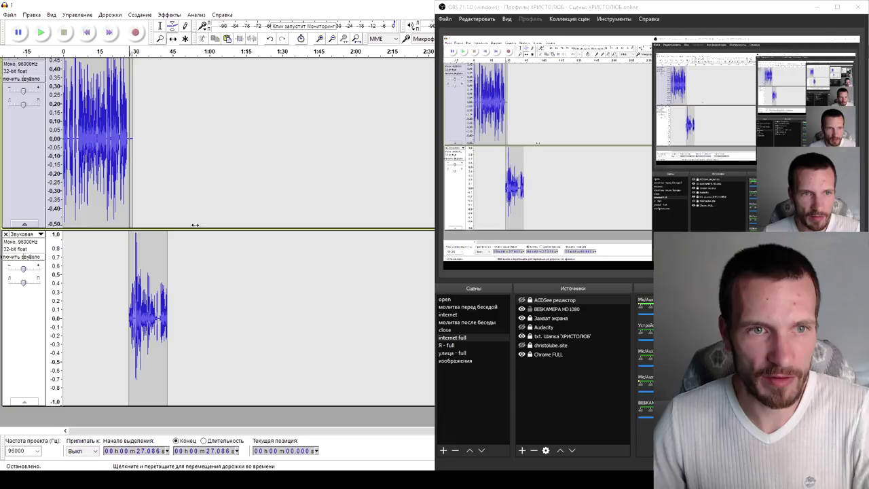
pyautogui.moveTo(155, 286); pyautogui.dragTo(155, 155)
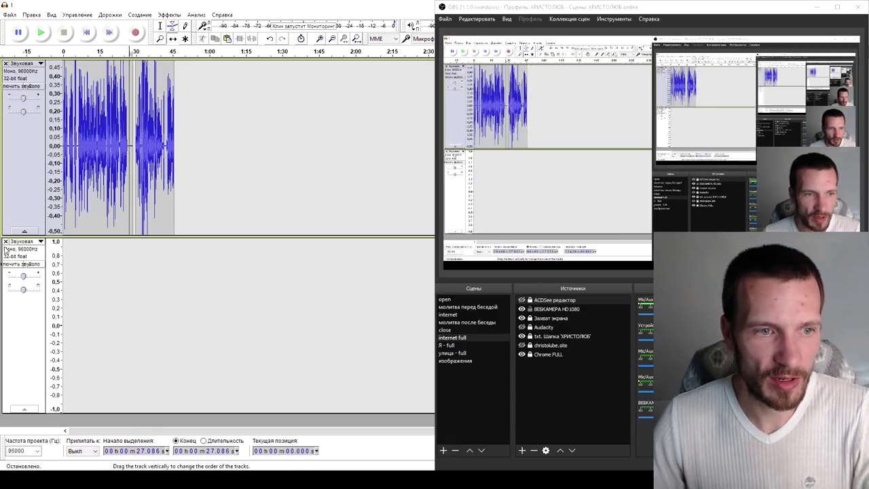
pyautogui.click(8, 245)
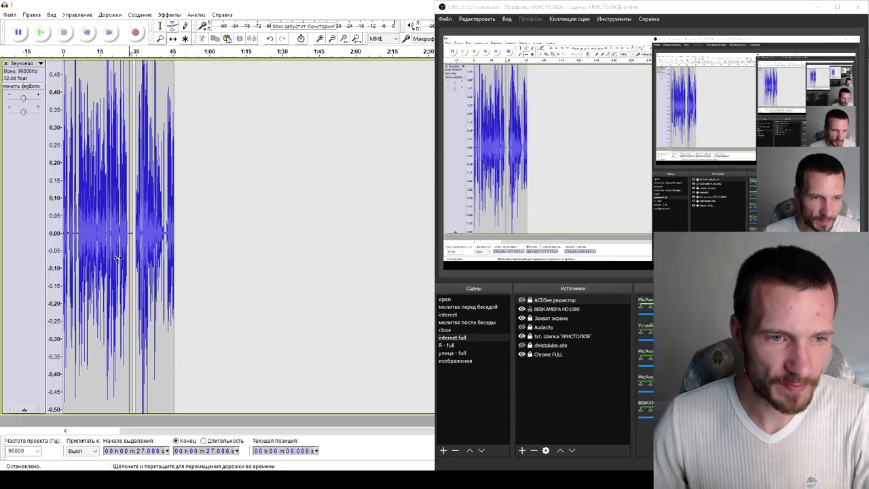
# Slide the new clip up against the end of the first clip at about 28.5 s and merge the two at their boundary
pyautogui.hotkey('ctrl', '1')
pyautogui.hotkey('ctrl', '1')
pyautogui.hotkey('ctrl', '1')
pyautogui.moveTo(317, 244); pyautogui.dragTo(238, 256)
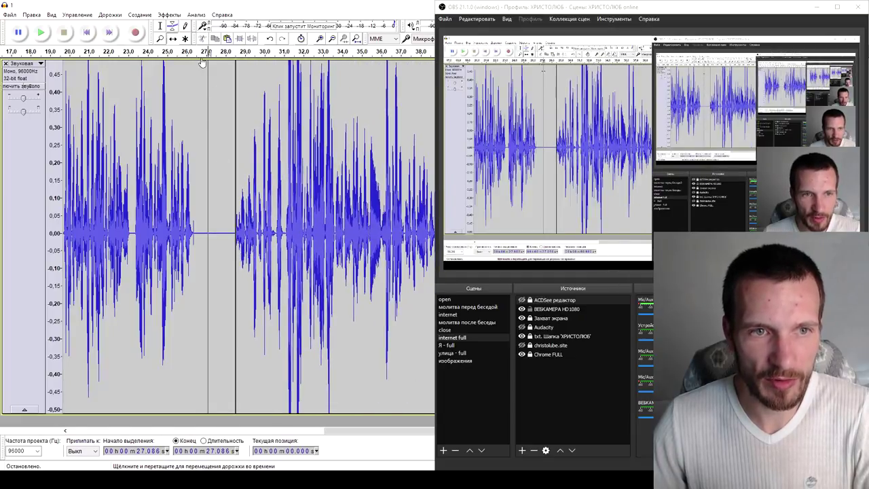
pyautogui.click(160, 25)
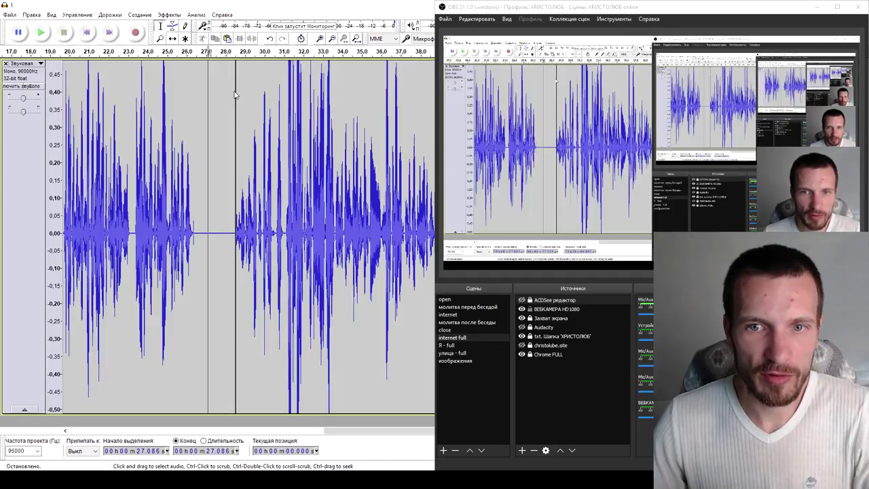
pyautogui.click(236, 94)
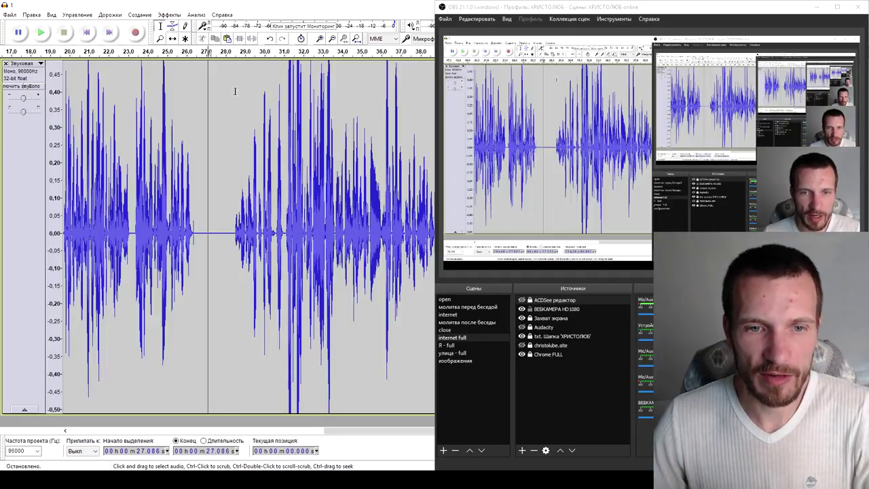
# Try sliding the merged clip along the timeline with the Time Shift tool
pyautogui.keyDown('ctrl'); pyautogui.scroll(-2, 219, 147); pyautogui.keyUp('ctrl')
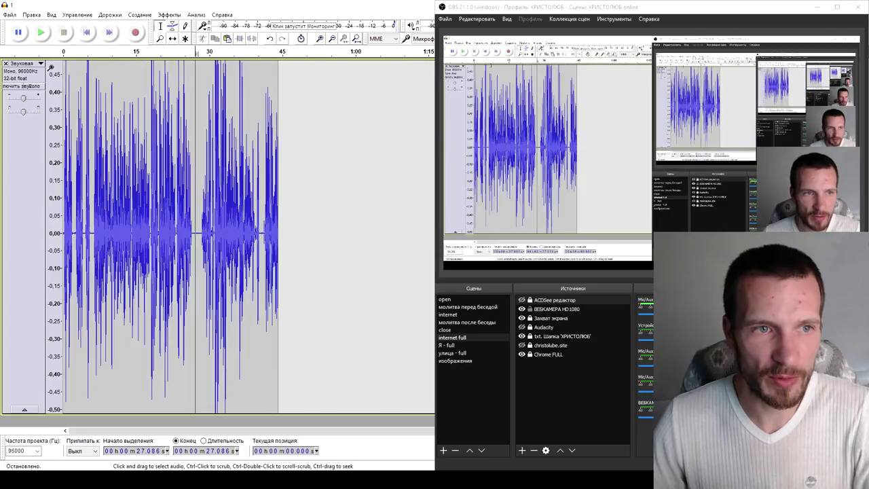
pyautogui.click(172, 38)
pyautogui.moveTo(148, 219)
pyautogui.mouseDown()
pyautogui.moveTo(293, 220)
pyautogui.moveTo(153, 221)
pyautogui.mouseUp()
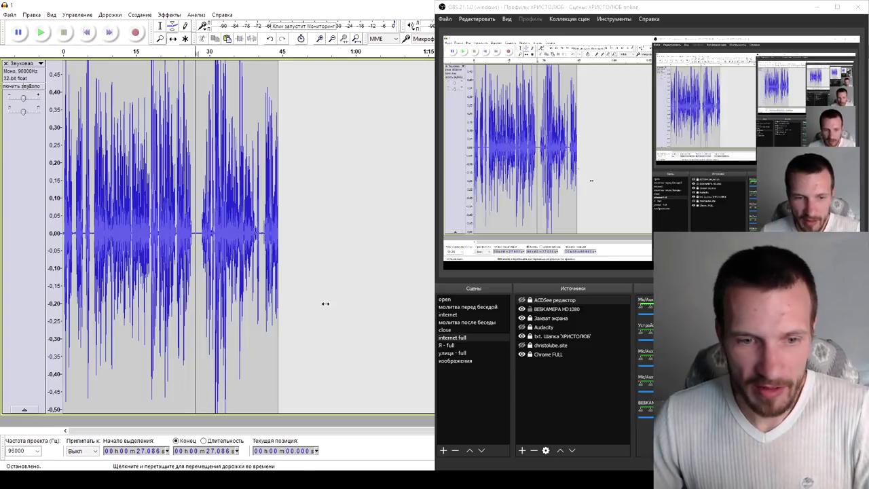
# Switch to the Q-Dir file manager, open the folder "Евангелие от МАРКА" and import 01.mp3 into the Audacity project as a separate track
pyautogui.scroll(-2, 295, 330)
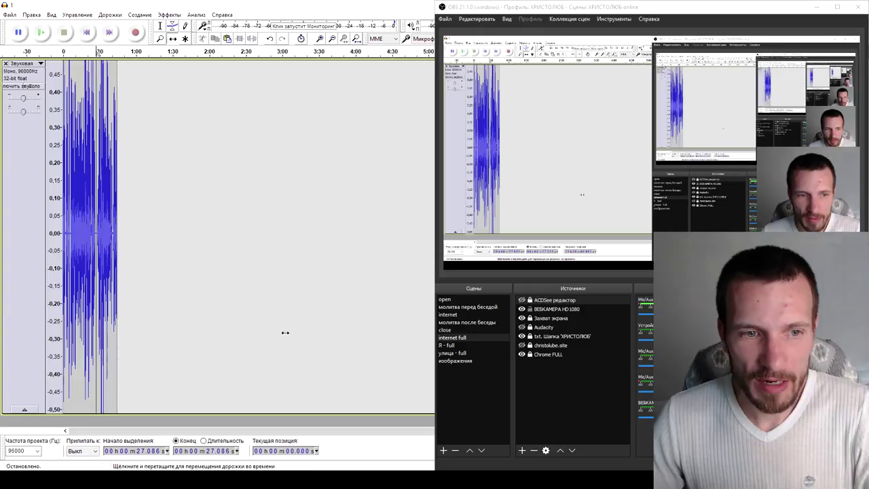
pyautogui.scroll(-1, 267, 333)
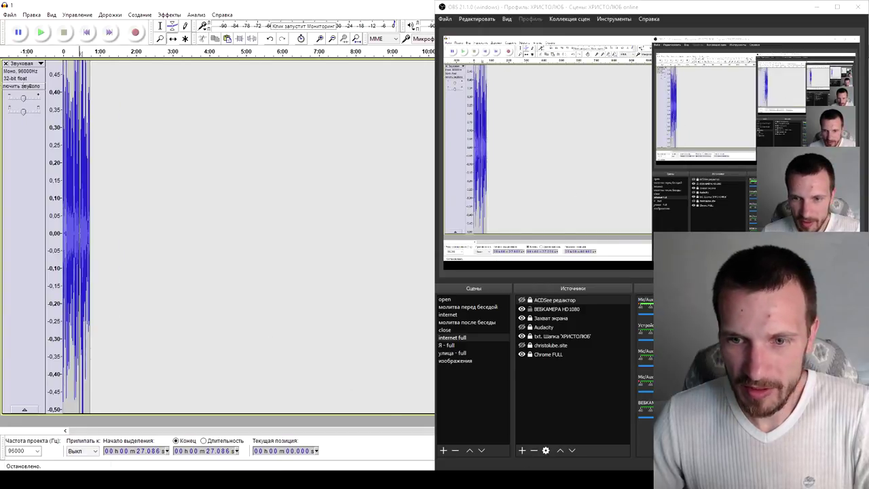
pyautogui.click(552, 435)
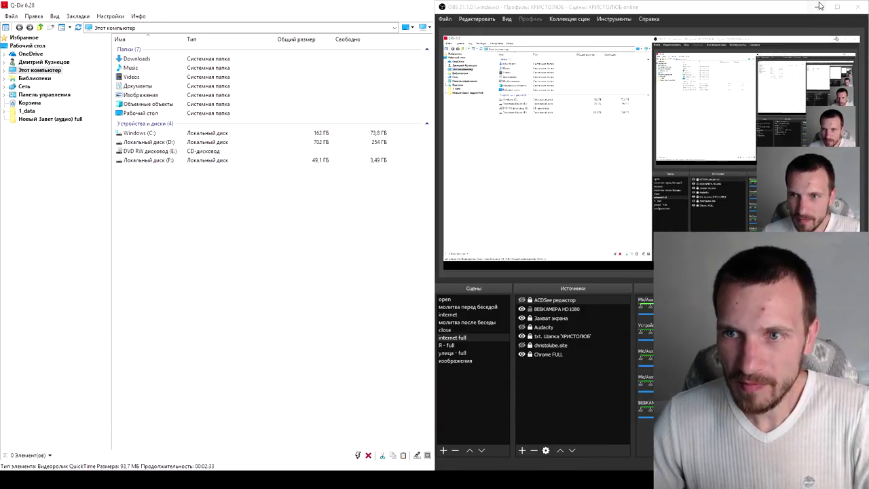
pyautogui.click(817, 6)
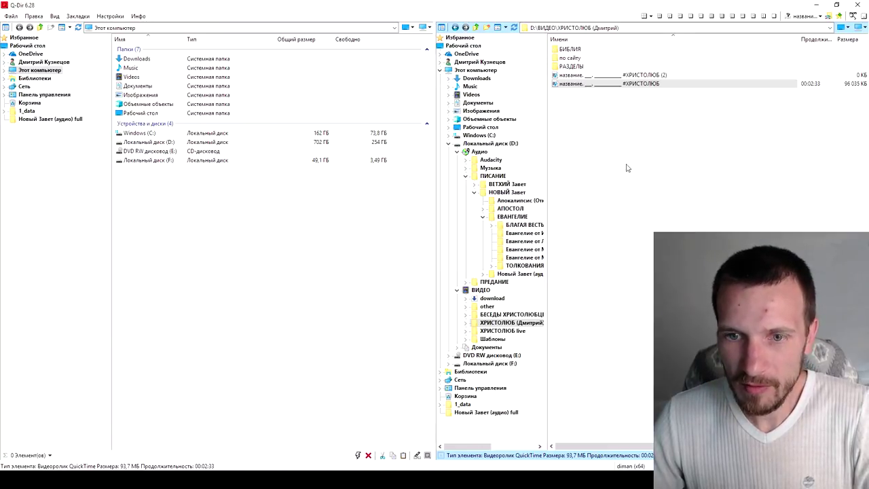
pyautogui.click(530, 251)
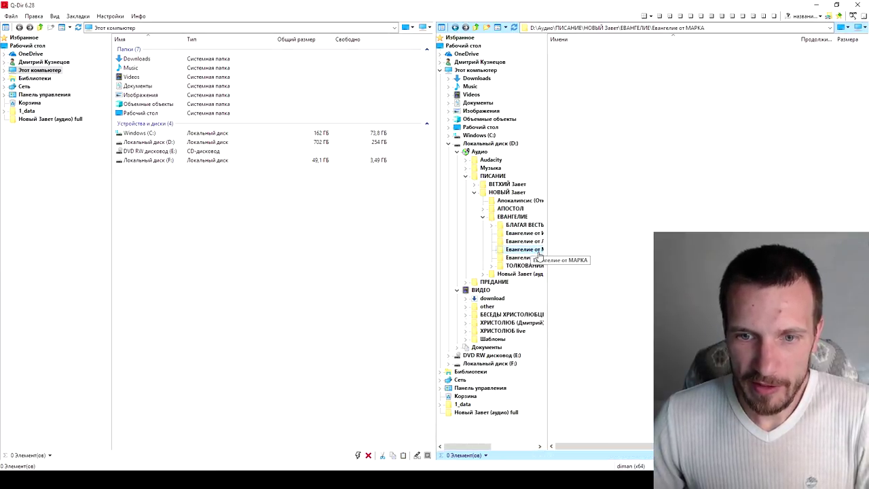
pyautogui.moveTo(556, 51); pyautogui.dragTo(588, 467)
pyautogui.moveTo(631, 441); pyautogui.dragTo(254, 276)
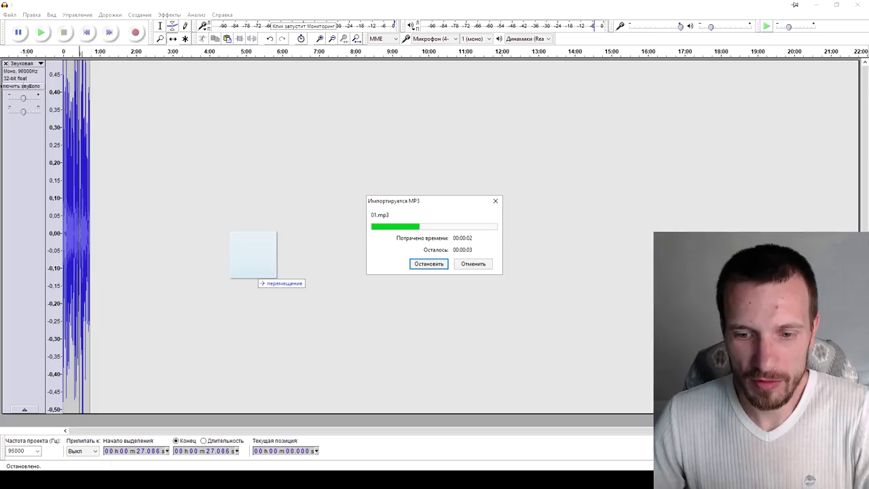
pyautogui.moveTo(574, 483)
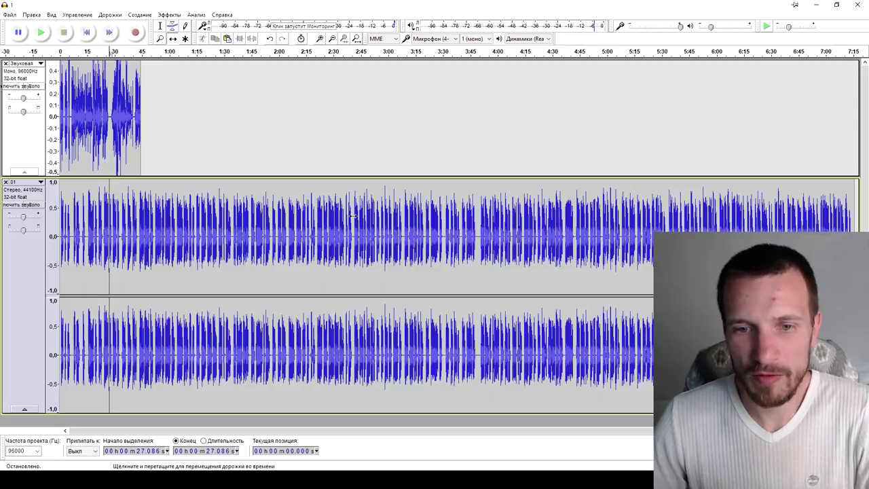
# Play the imported 01 track from about 1:47, pause it, and examine its waveform along the whole timeline
pyautogui.scroll(-1, 278, 281)
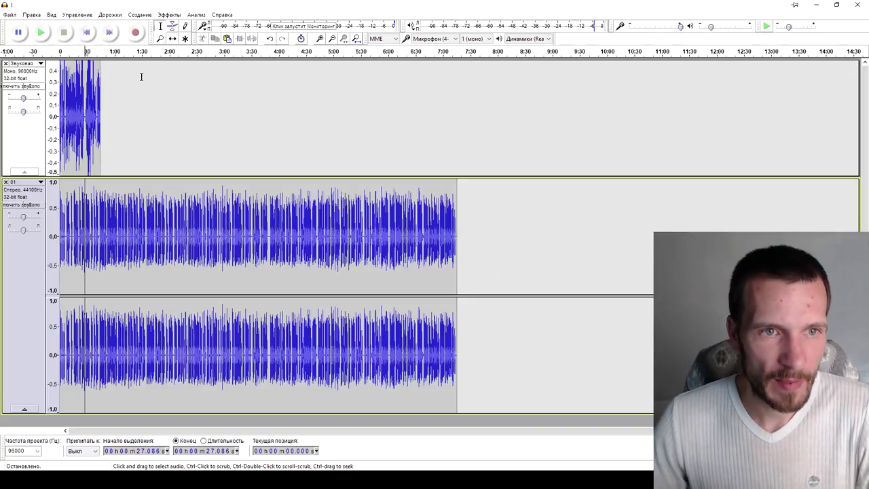
pyautogui.click(158, 242)
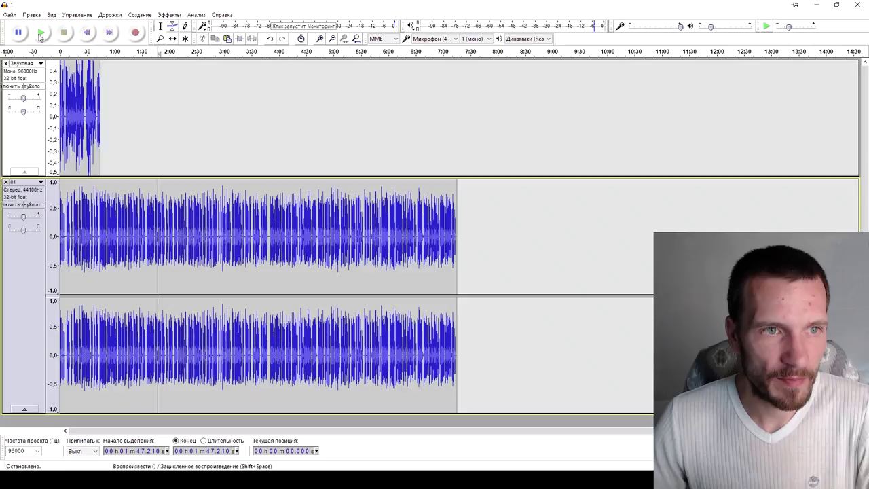
pyautogui.click(41, 33)
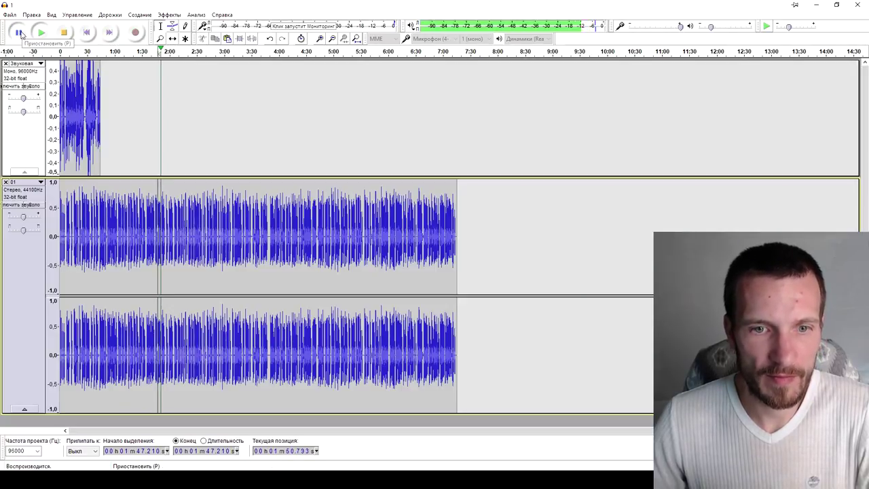
pyautogui.click(19, 32)
pyautogui.scroll(-2, 285, 237)
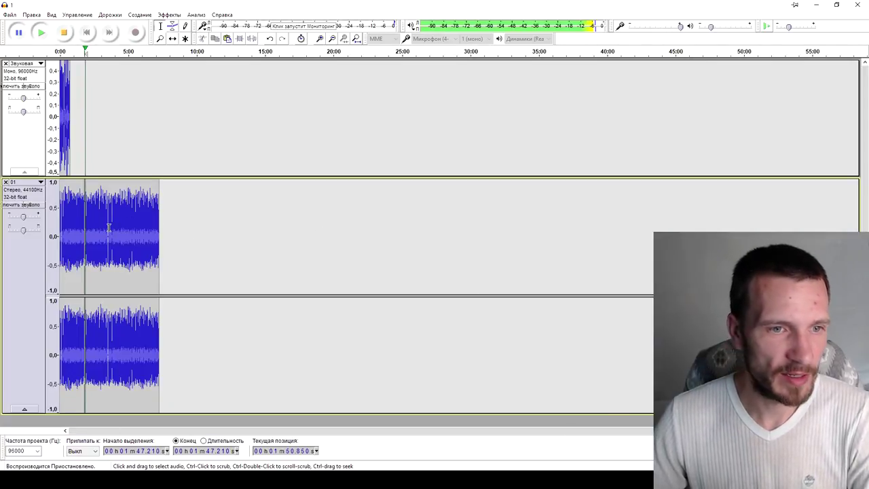
pyautogui.scroll(2, 109, 227)
pyautogui.scroll(2, 123, 242)
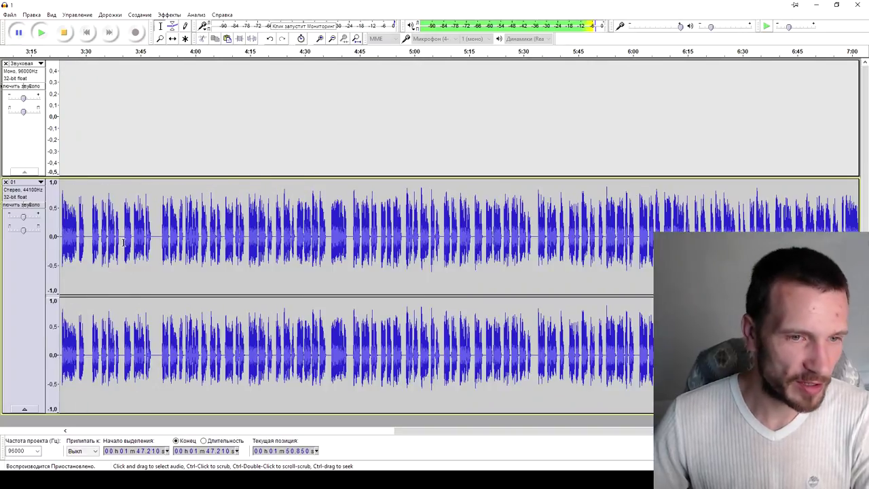
pyautogui.scroll(-1, 123, 241)
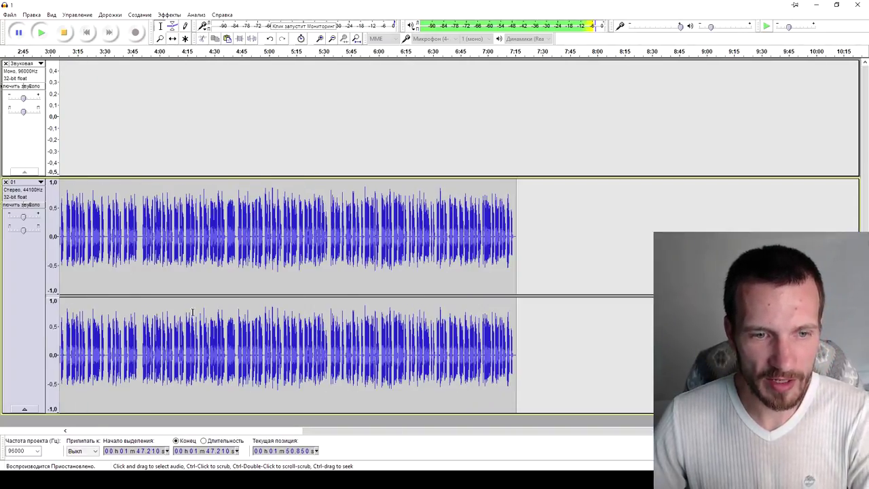
pyautogui.moveTo(316, 433); pyautogui.dragTo(79, 432)
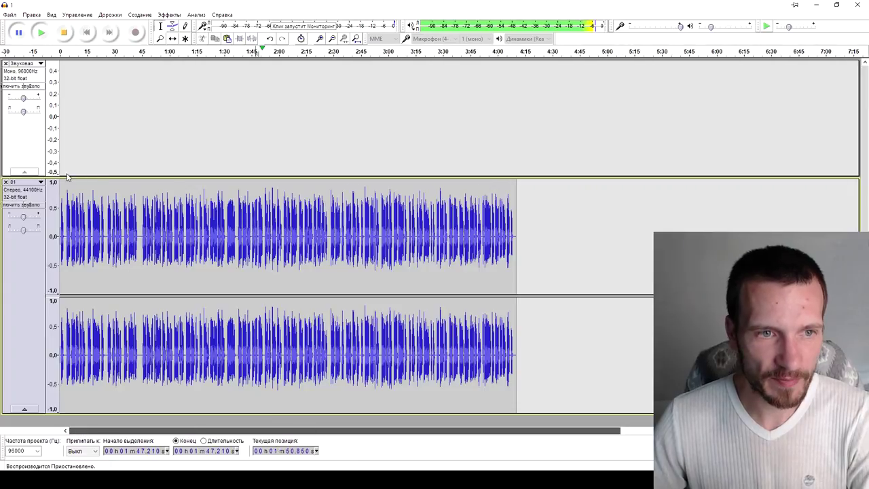
pyautogui.hotkey('ctrl', 'z')
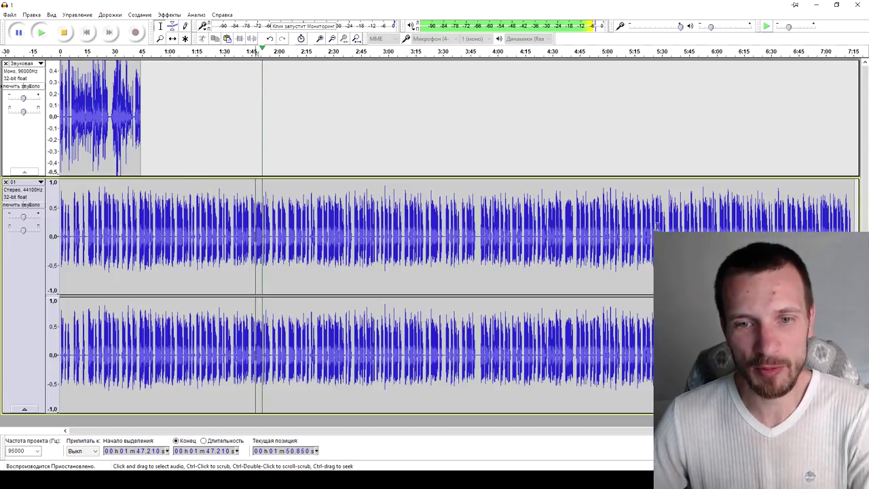
# Stop playback and remove both the imported 01 track and the voice track from the project
pyautogui.press('space')
pyautogui.click(6, 182)
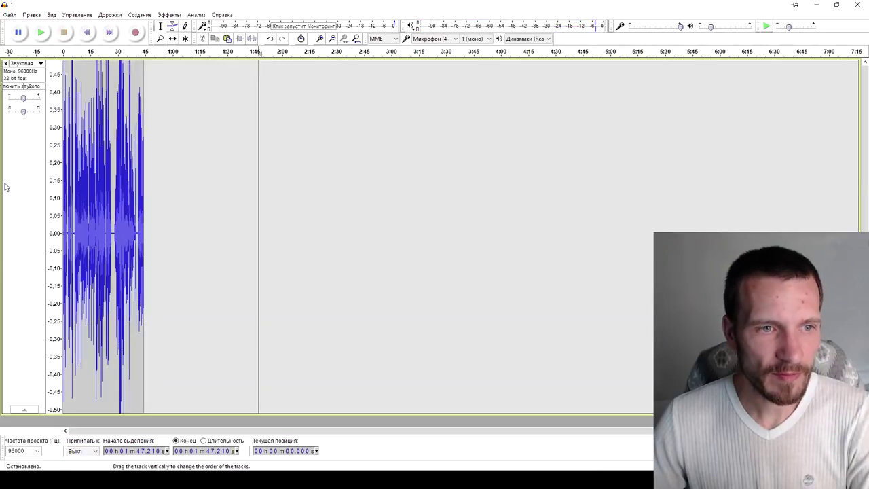
pyautogui.scroll(2, 204, 223)
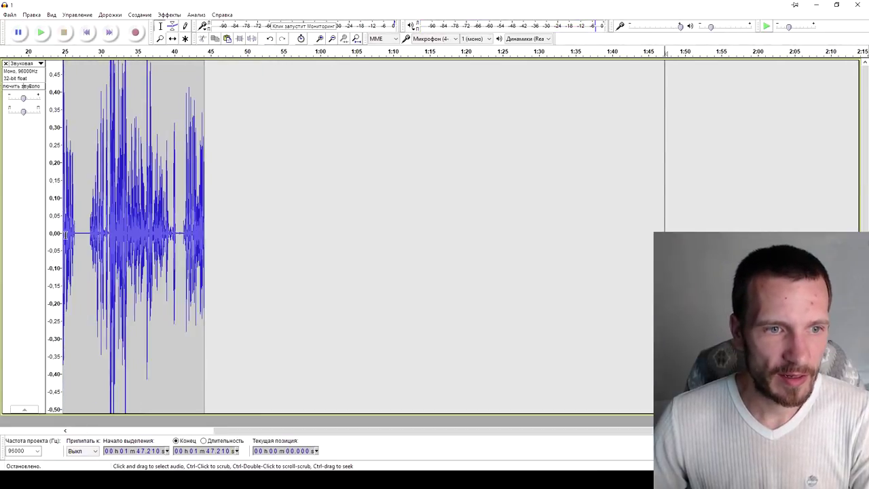
pyautogui.click(6, 64)
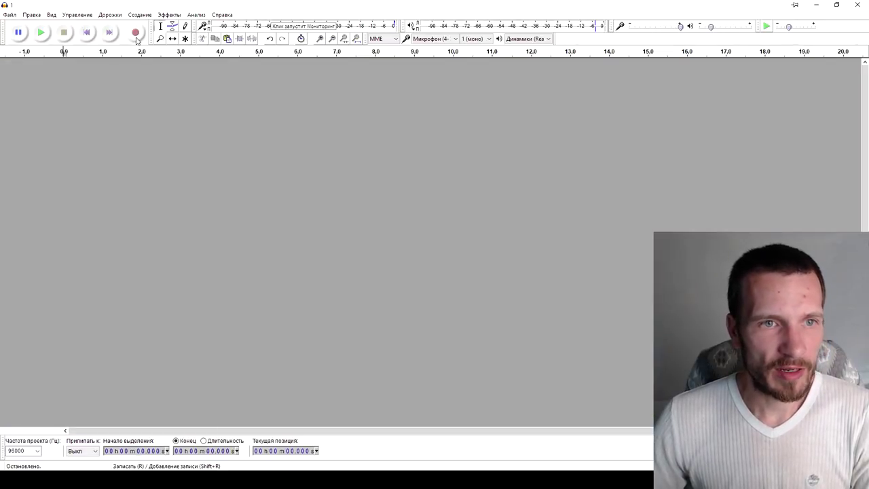
# Record a test voice clip of about 7 s with the current microphone, fit it to the window height, and remove its track
pyautogui.click(135, 34)
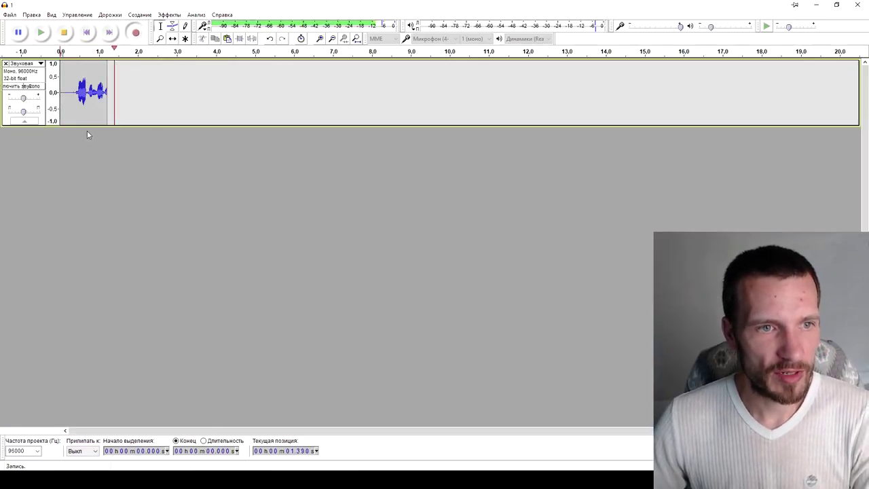
pyautogui.click(64, 33)
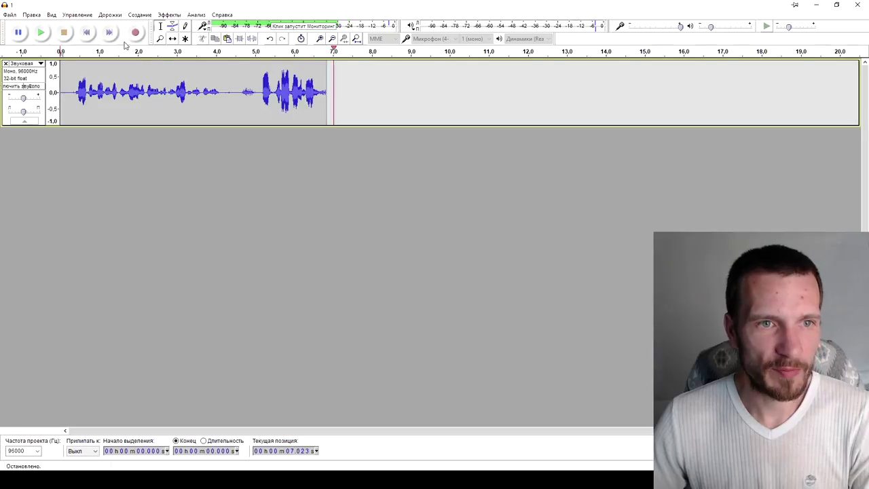
pyautogui.hotkey('ctrl', 'shift', 'f')
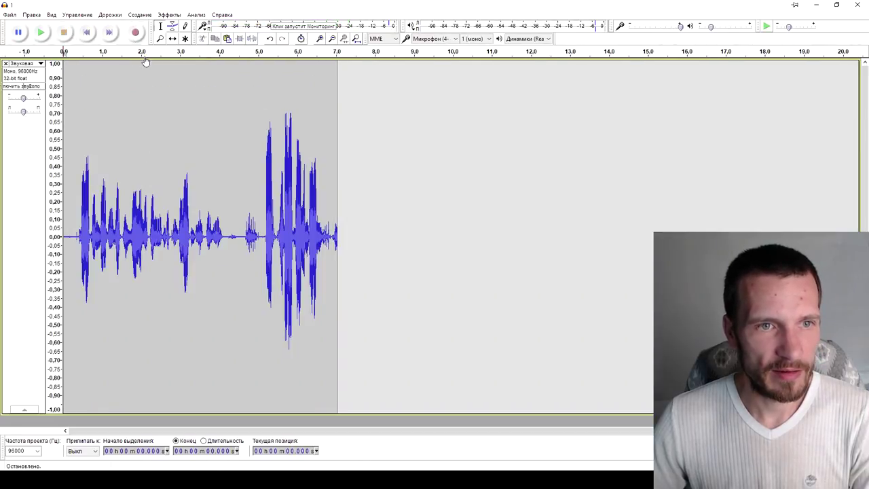
pyautogui.click(5, 64)
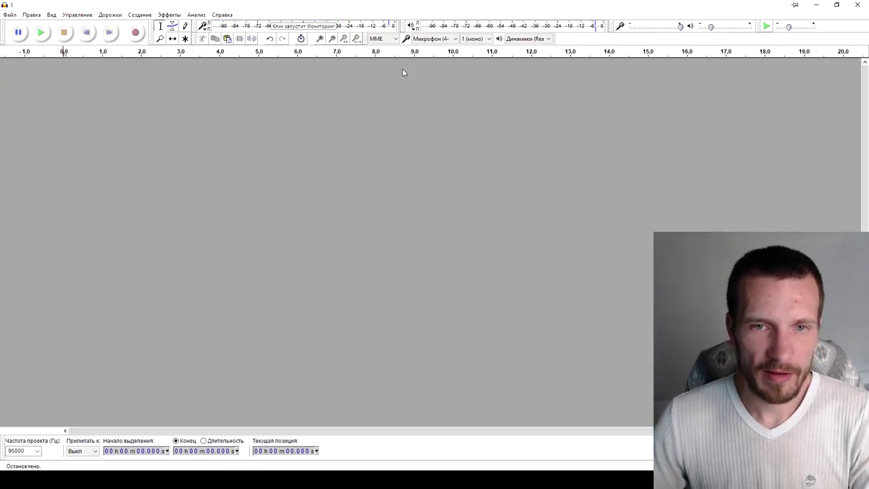
# Choose the HD Pro microphone as the recording device and record a test clip of about 10 s with the track enlarged
pyautogui.click(453, 39)
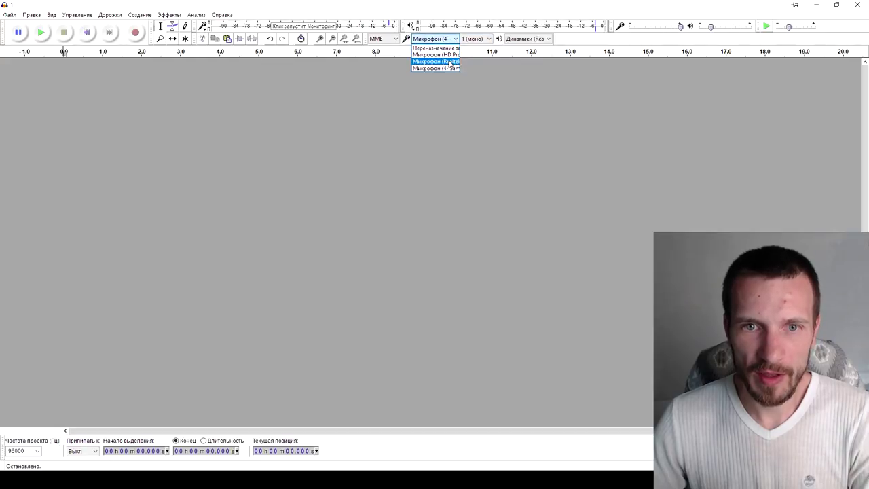
pyautogui.click(448, 55)
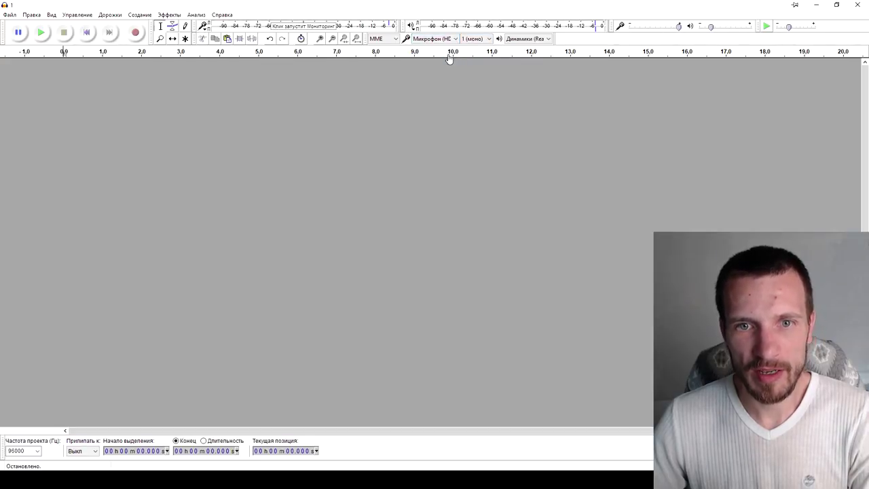
pyautogui.click(136, 32)
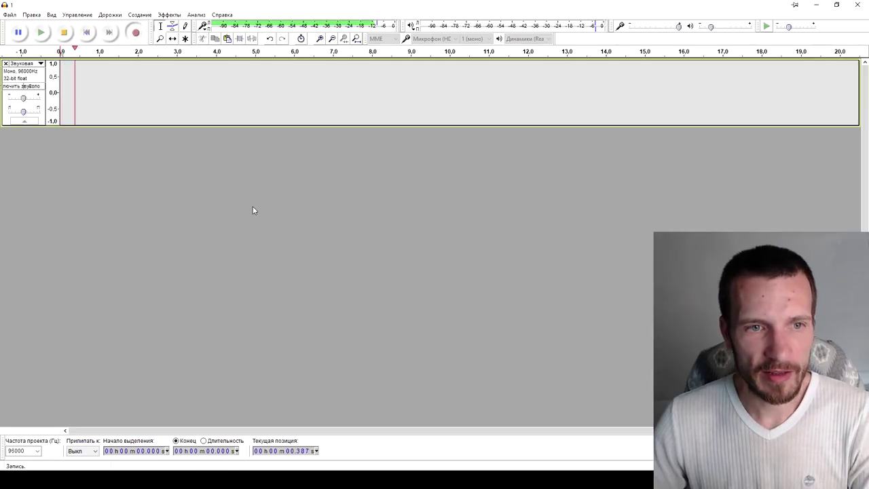
pyautogui.moveTo(39, 124); pyautogui.dragTo(47, 366)
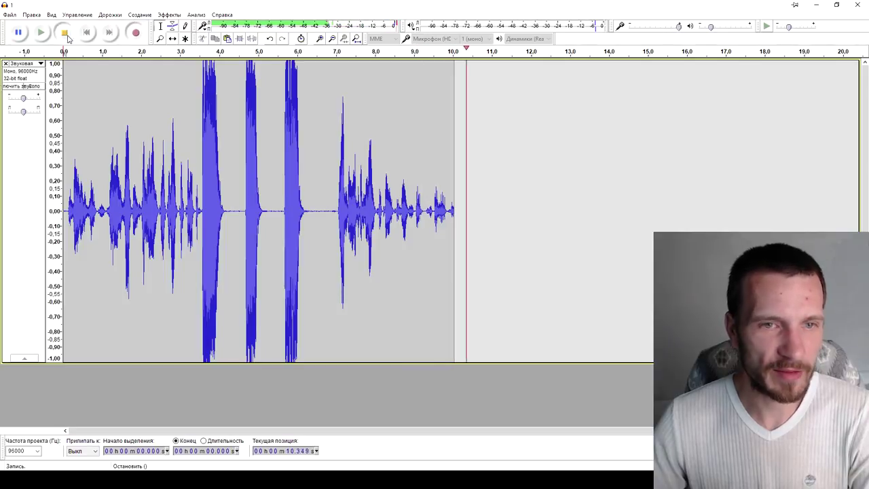
pyautogui.press('space')
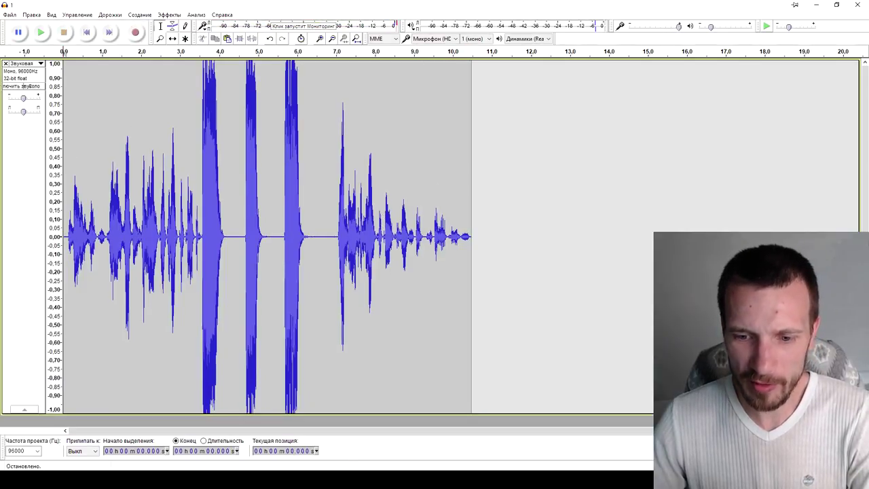
pyautogui.click(580, 468)
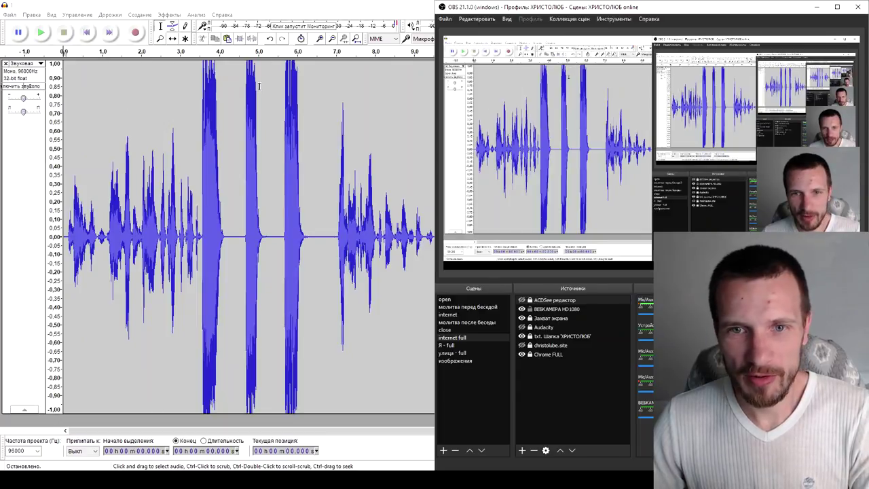
pyautogui.click(816, 6)
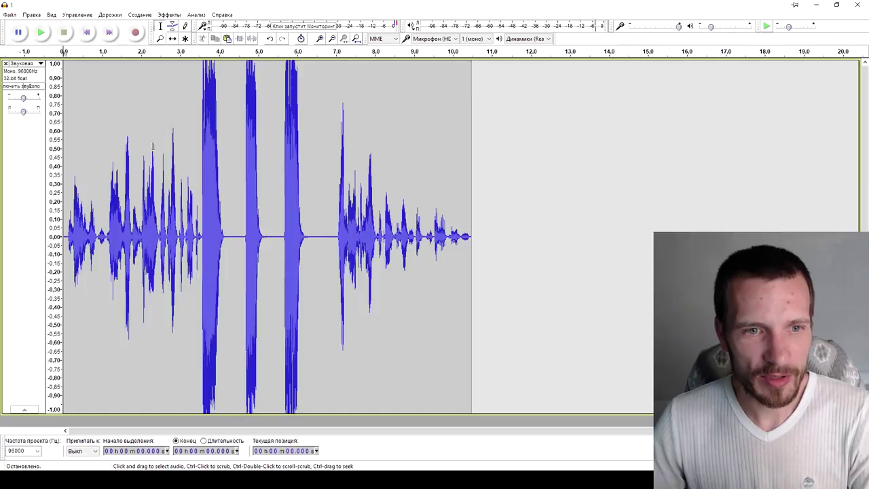
# Play the new recording from about 2.7 s, pause it, replay the same passage from 2.659 s, and stop playback
pyautogui.click(170, 151)
pyautogui.click(44, 37)
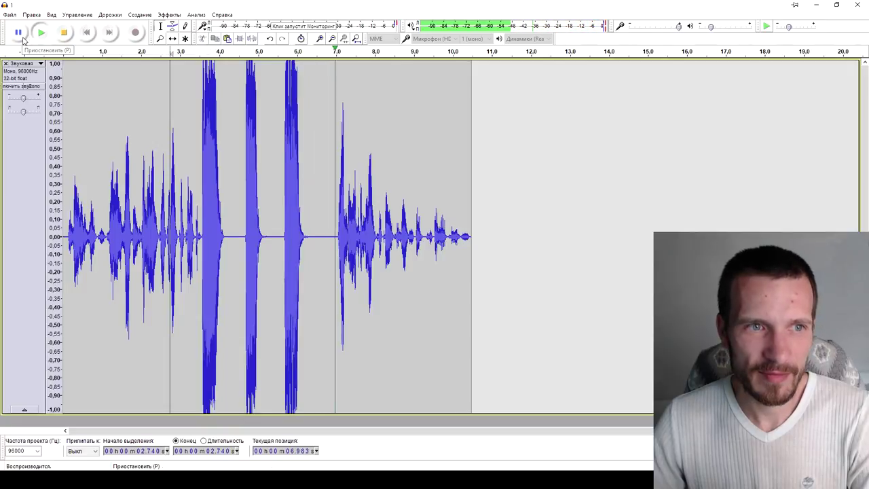
pyautogui.click(18, 32)
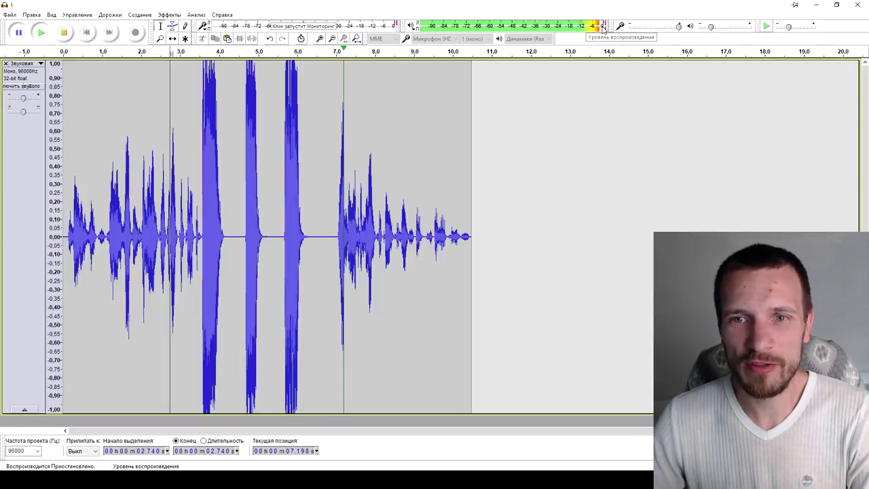
pyautogui.click(181, 135)
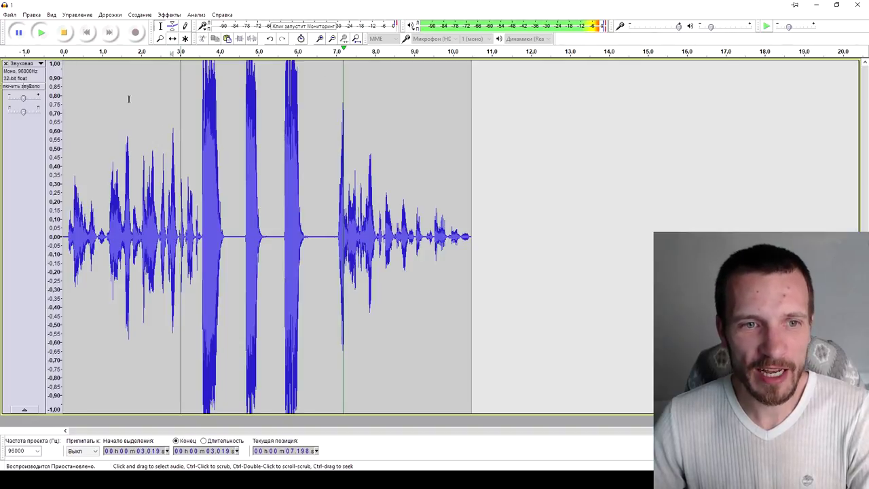
pyautogui.click(167, 132)
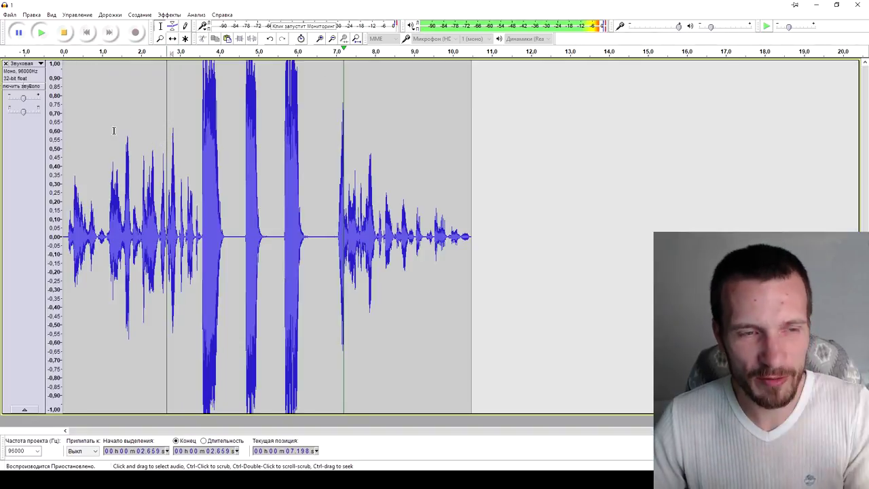
pyautogui.click(41, 34)
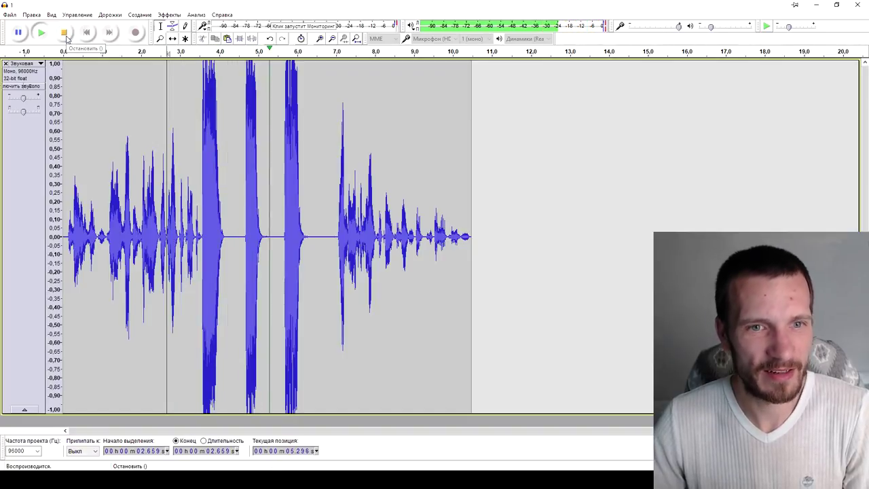
pyautogui.click(66, 37)
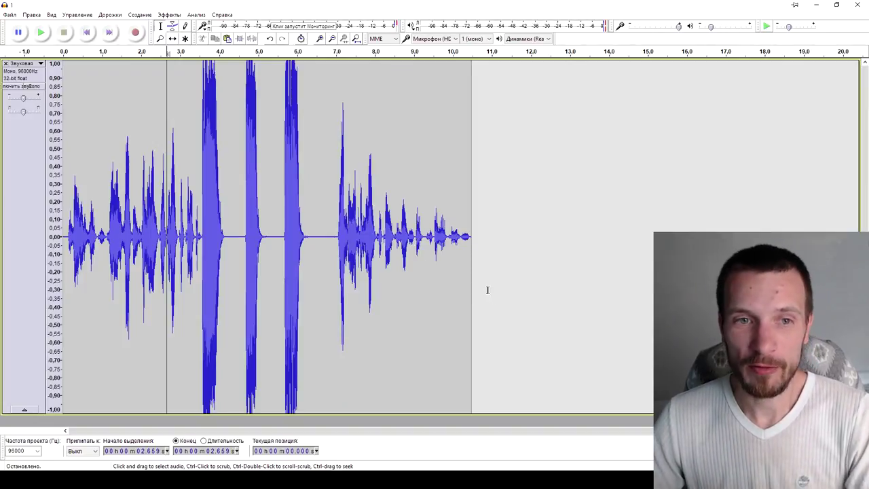
pyautogui.click(575, 480)
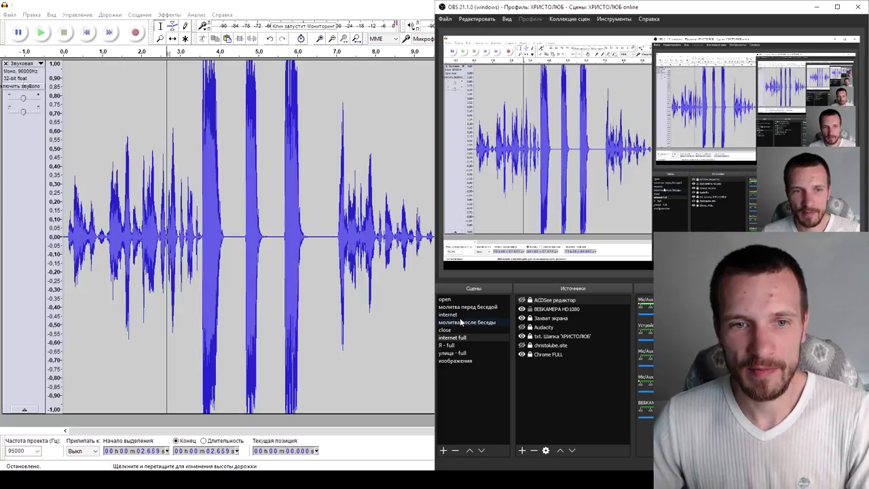
pyautogui.click(169, 15)
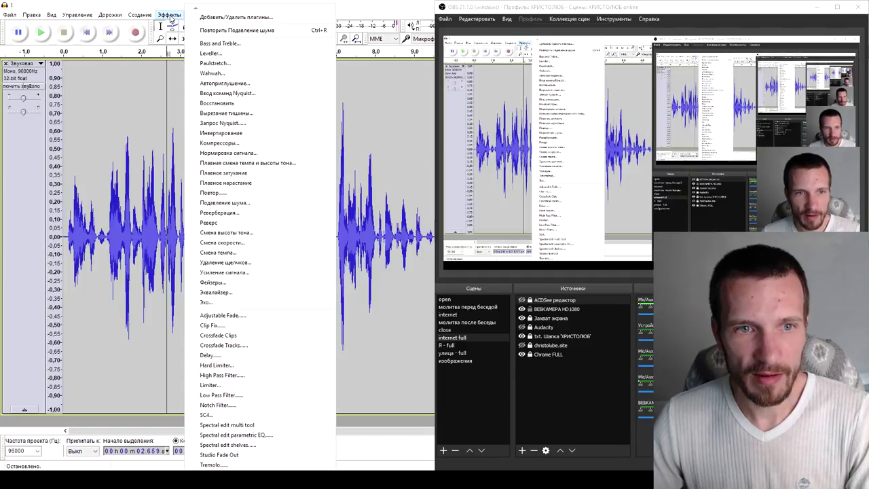
pyautogui.click(123, 137)
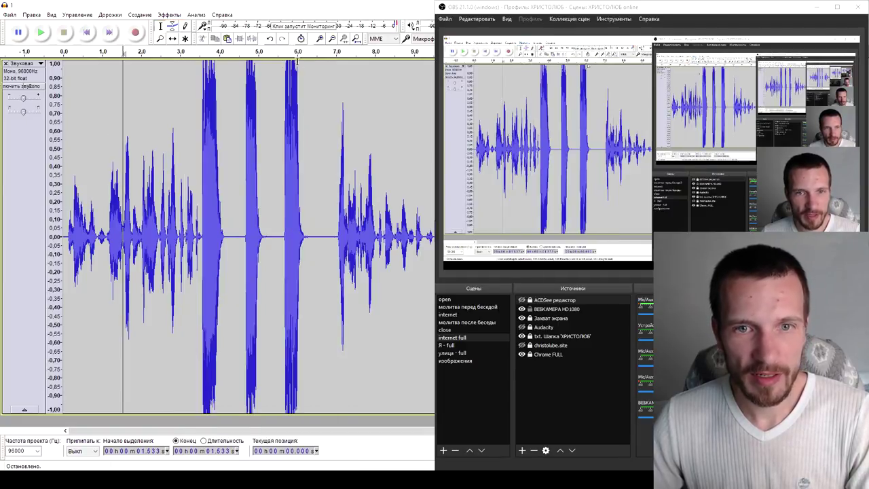
pyautogui.click(837, 7)
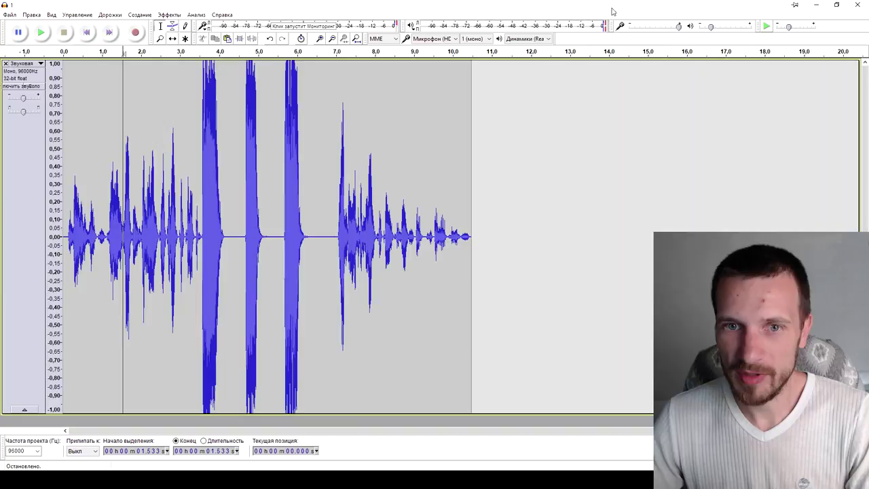
# Choose the Samson microphone as the recording device and record a test clip of about 5 s starting at 10.925 s
pyautogui.click(450, 39)
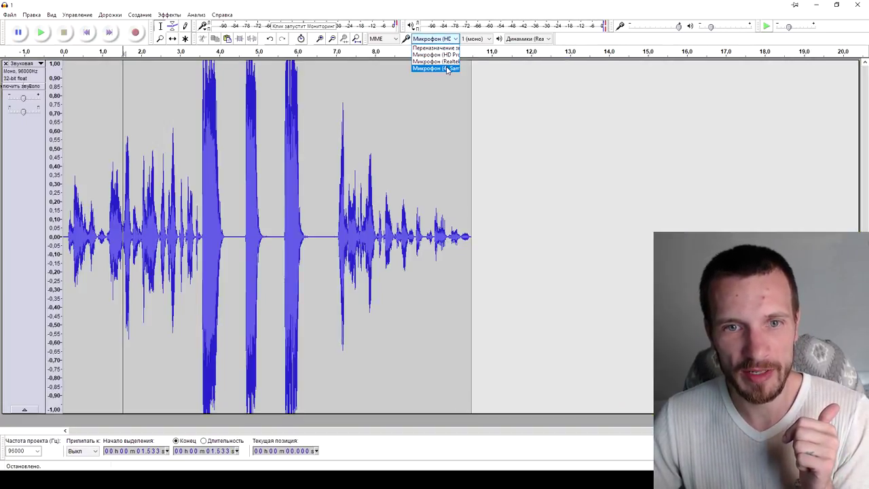
pyautogui.click(448, 69)
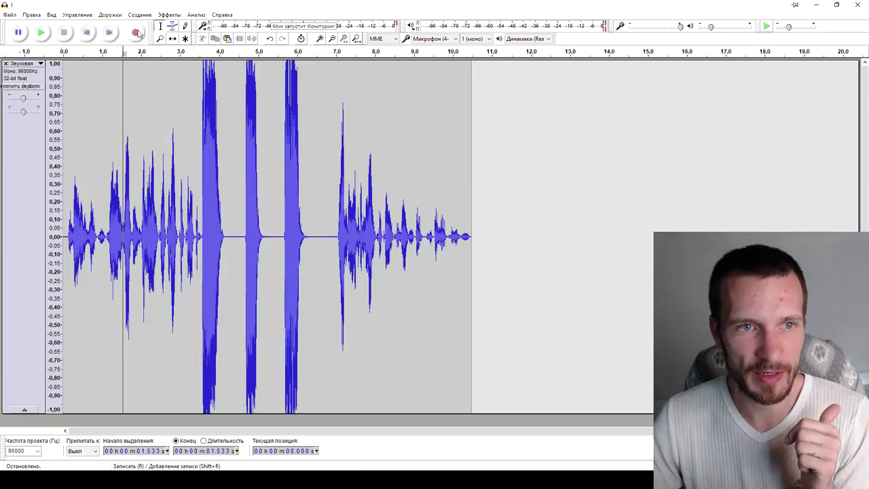
pyautogui.click(488, 186)
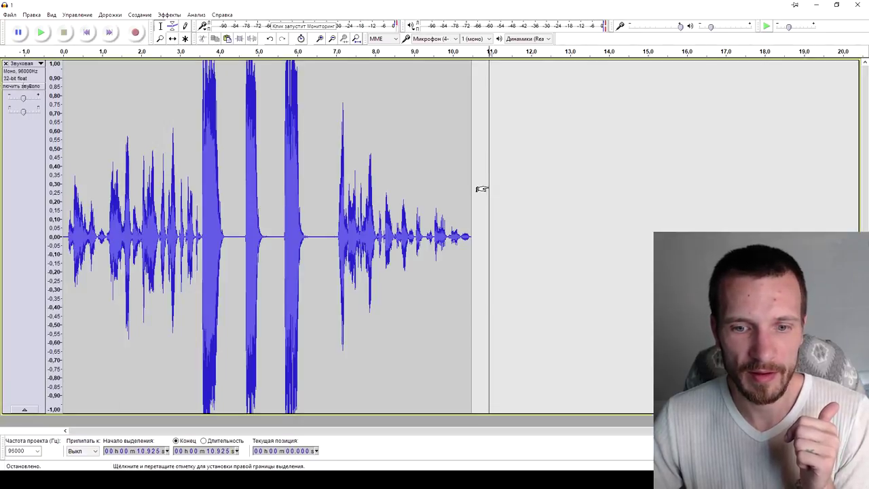
pyautogui.click(135, 32)
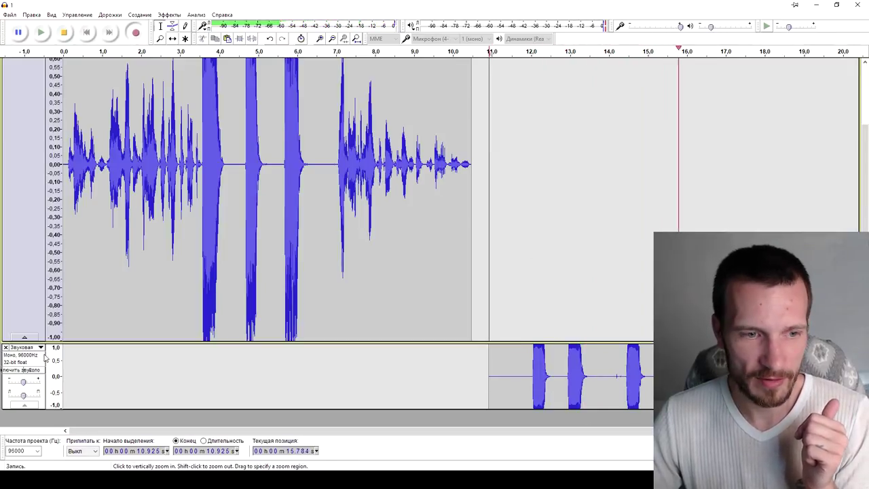
pyautogui.press('space')
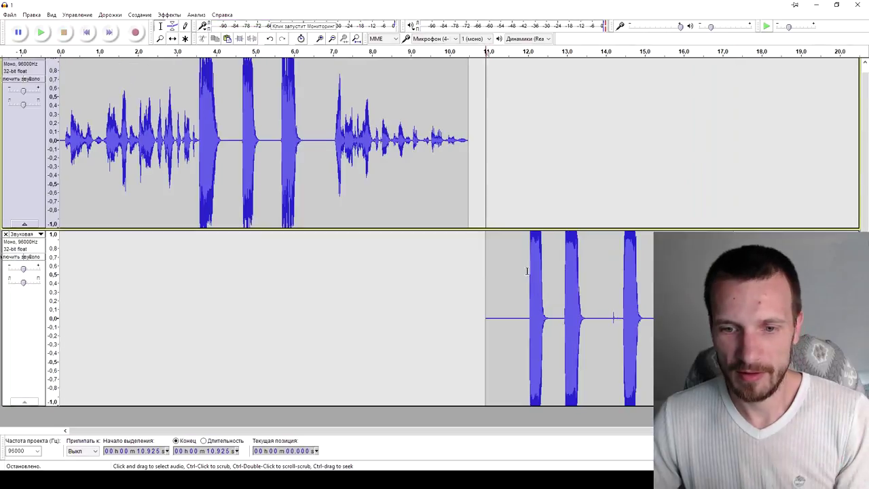
# Play the new test recording from 11.401 s, stop playback, and remove its track
pyautogui.click(517, 199)
pyautogui.click(504, 264)
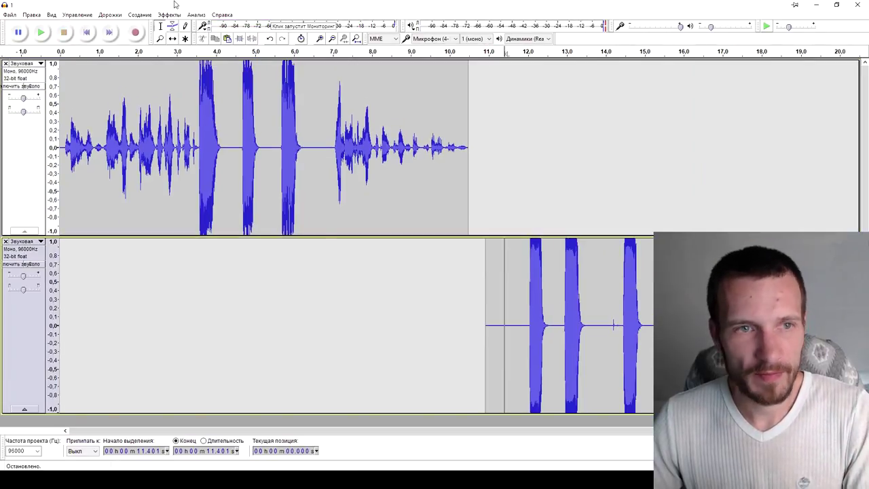
pyautogui.click(42, 34)
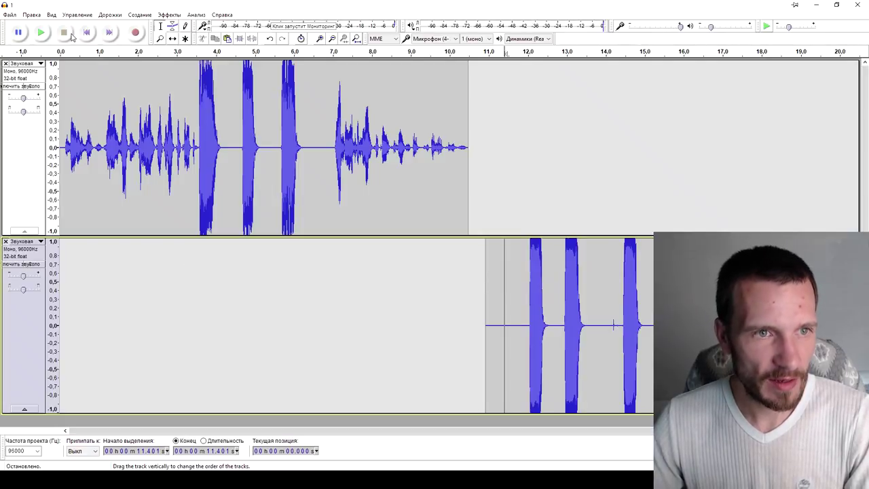
pyautogui.click(557, 326)
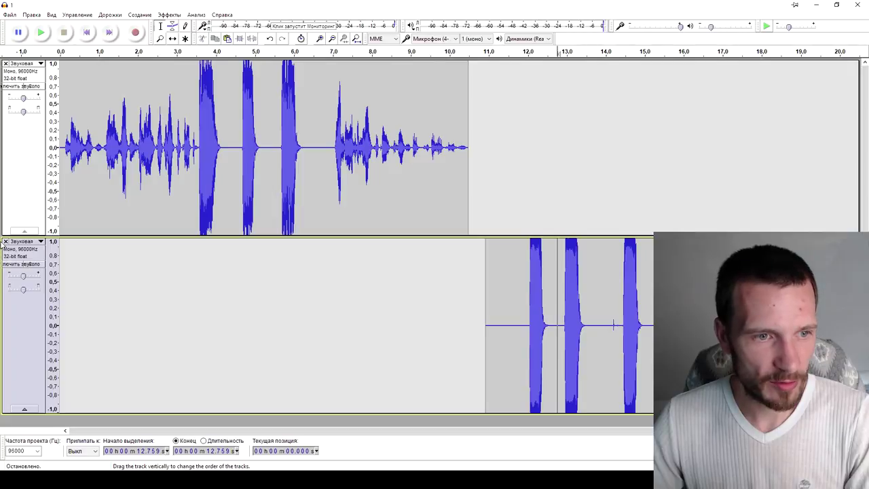
pyautogui.click(6, 241)
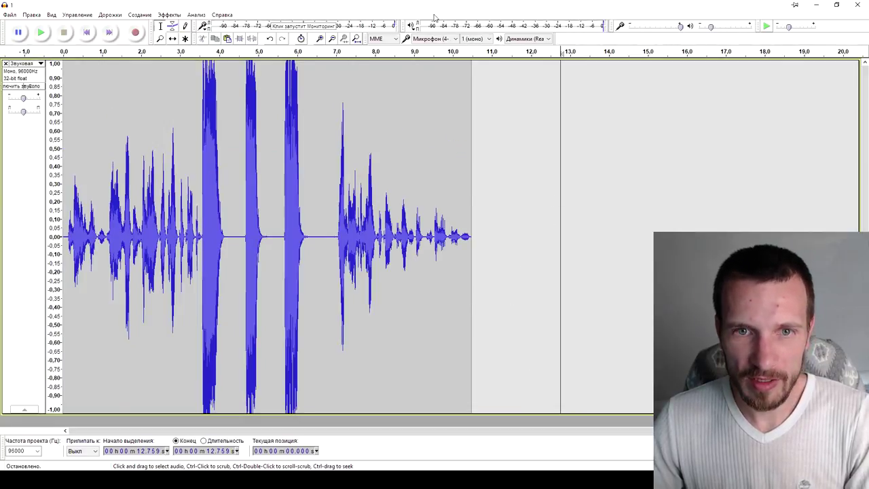
# Keep the Samson microphone as the recording device and record another test clip of about 10 s starting at 11.877 s
pyautogui.click(455, 40)
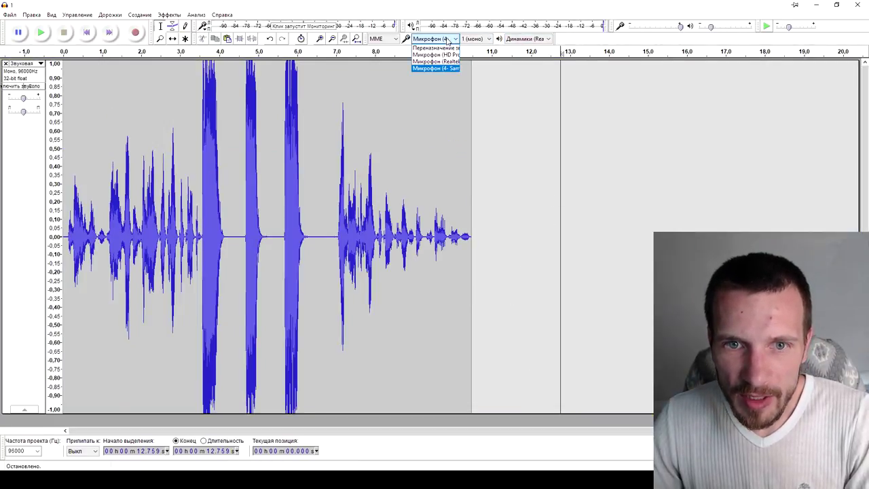
pyautogui.click(435, 56)
pyautogui.click(524, 243)
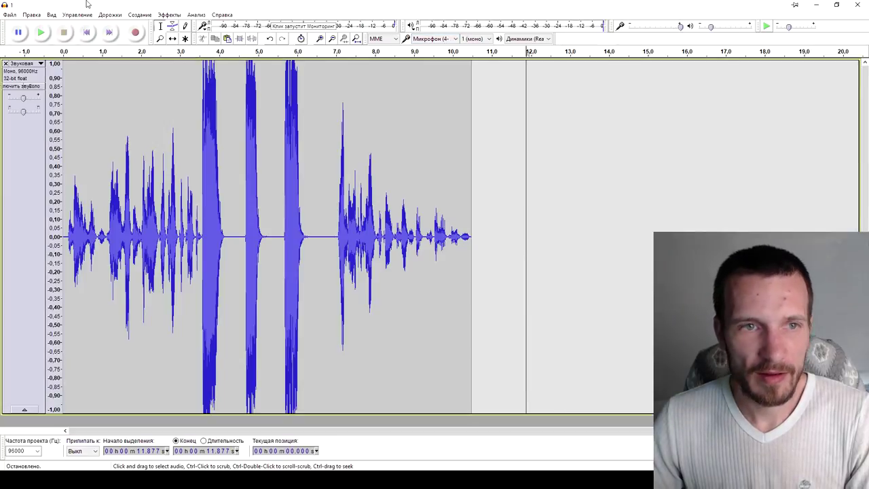
pyautogui.press('r')
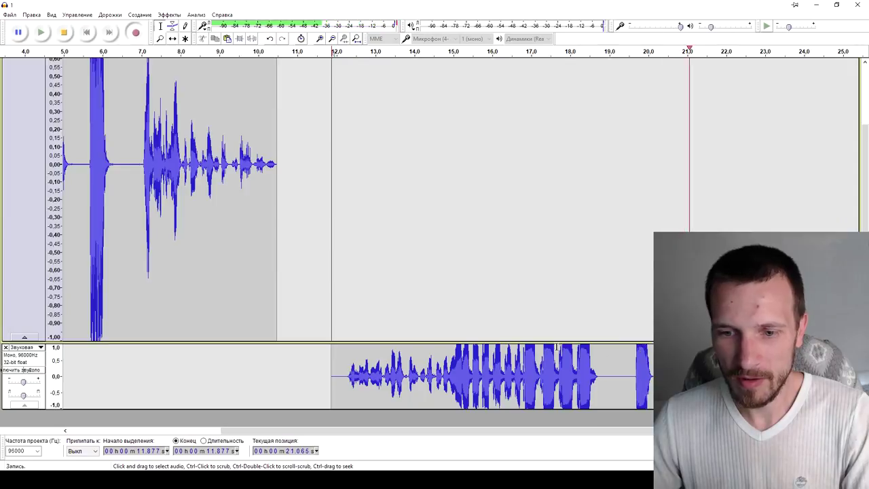
pyautogui.press('space')
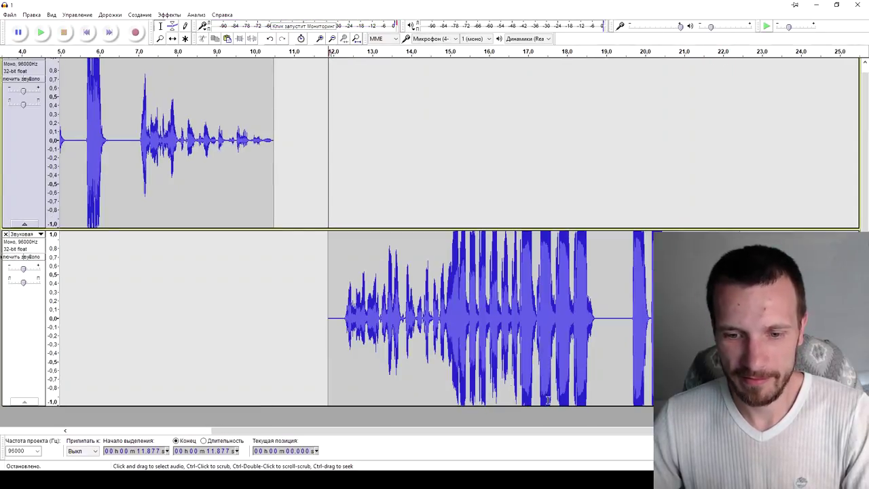
# Play the latest test recording from 11.877 s to judge its sound, and stop playback
pyautogui.press('super+Left')
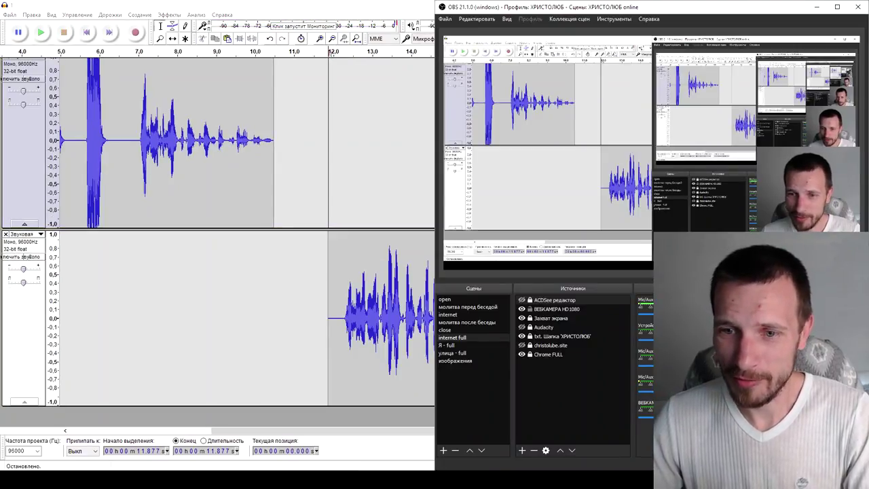
pyautogui.click(817, 7)
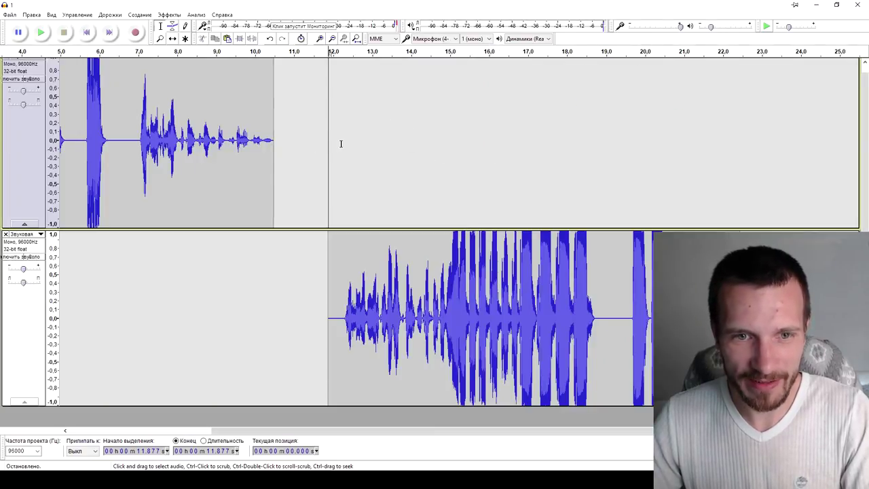
pyautogui.click(42, 33)
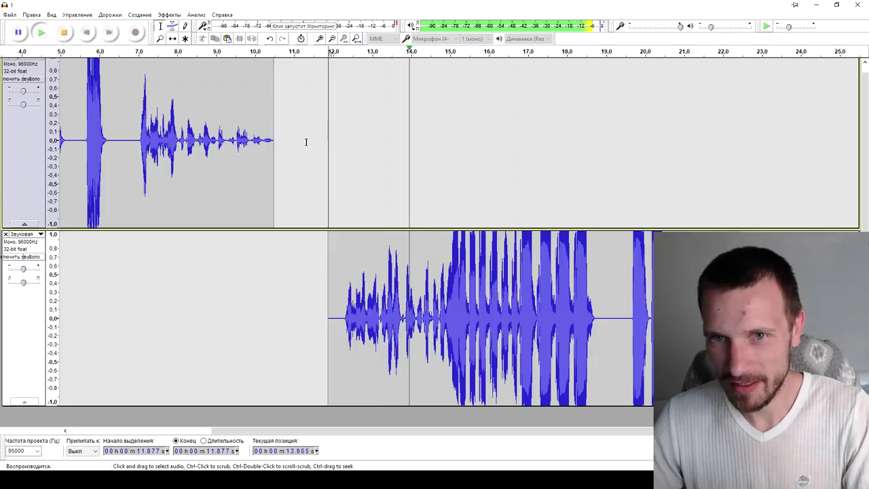
pyautogui.click(68, 33)
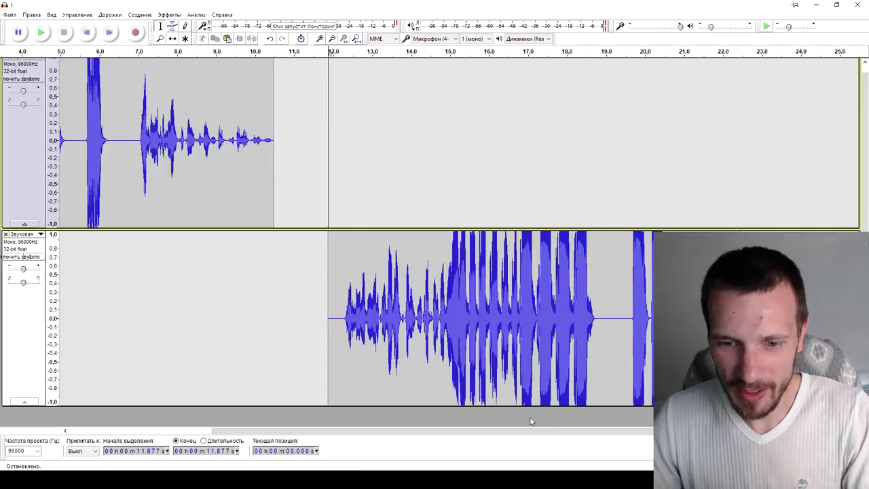
pyautogui.hscroll(-2, 526, 431)
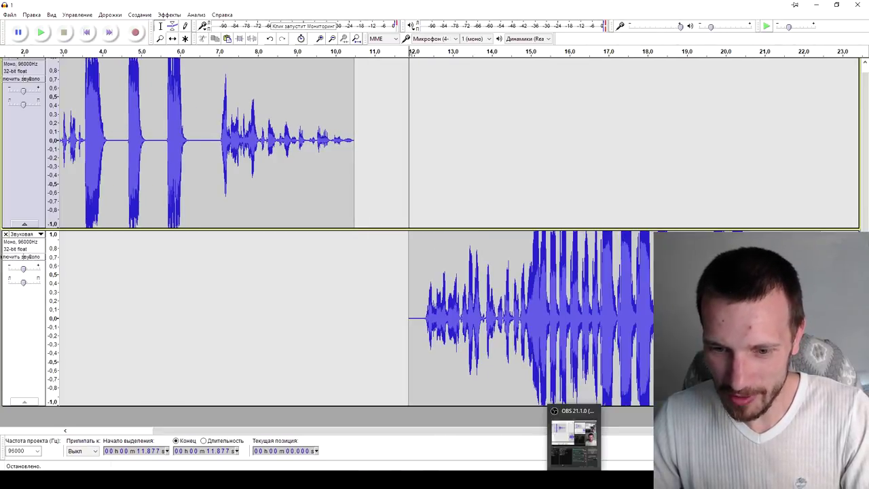
# Open and close the Samson Sound Deck utility, view the OBS scenes and sources, and return to Audacity
pyautogui.moveTo(574, 480)
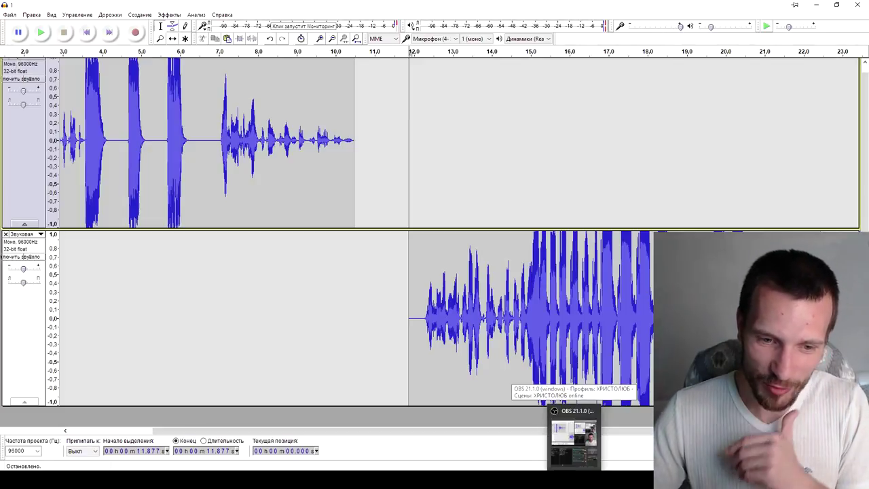
pyautogui.click(264, 445)
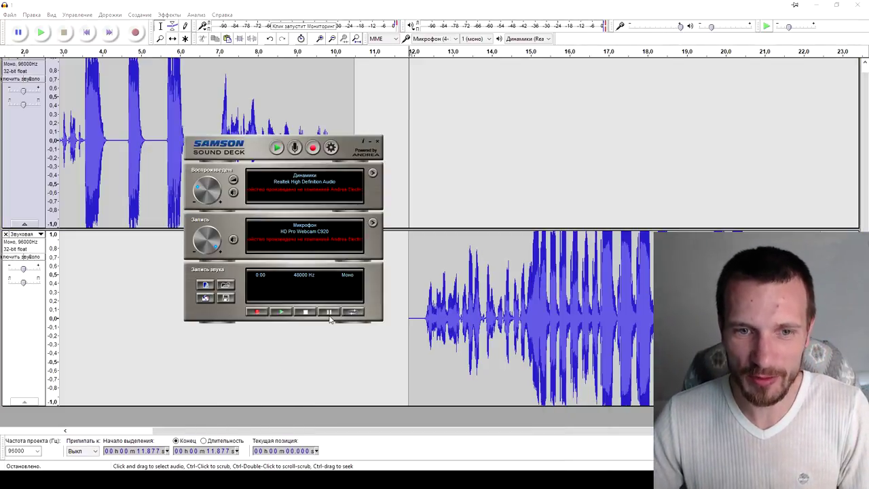
pyautogui.click(378, 144)
pyautogui.click(573, 462)
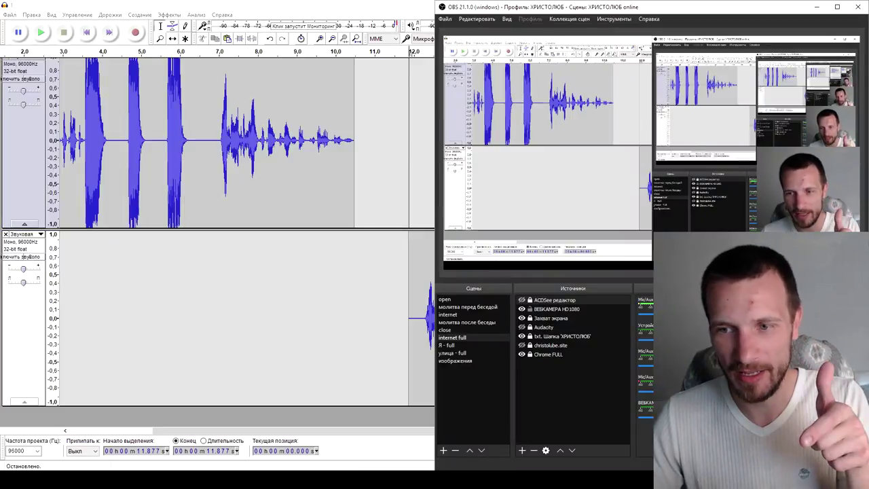
pyautogui.moveTo(551, 479)
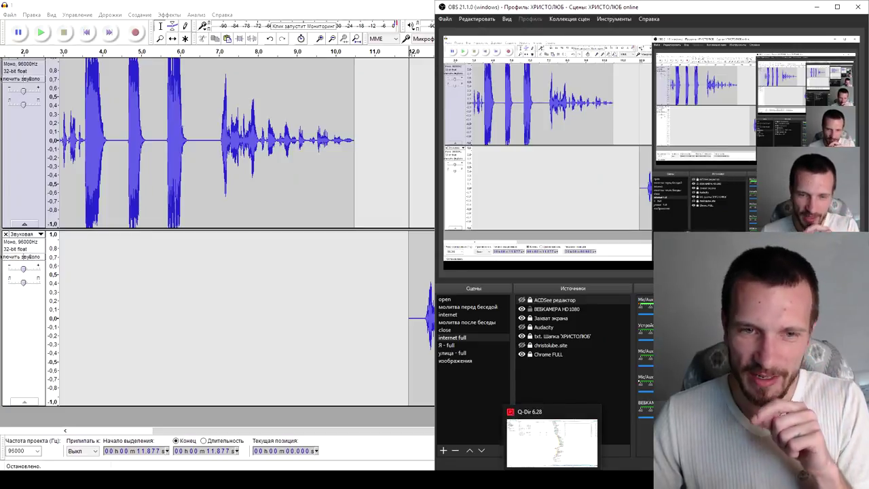
pyautogui.click(813, 7)
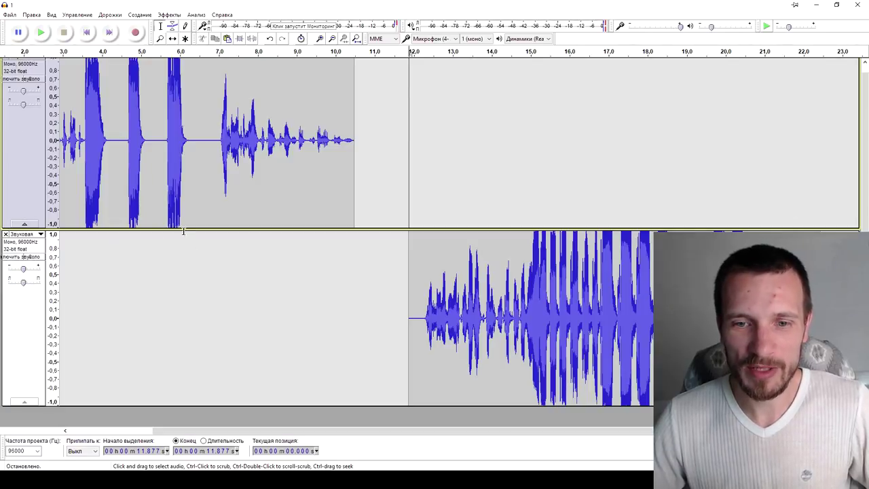
# Move the second clip into the first track with the Time Shift tool, starting at about 11.1 s, and remove the emptied track
pyautogui.moveTo(574, 487)
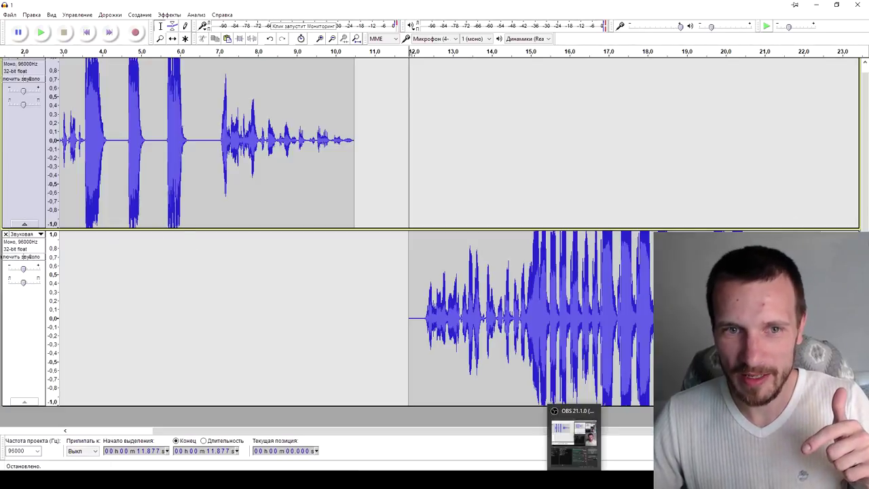
pyautogui.click(573, 441)
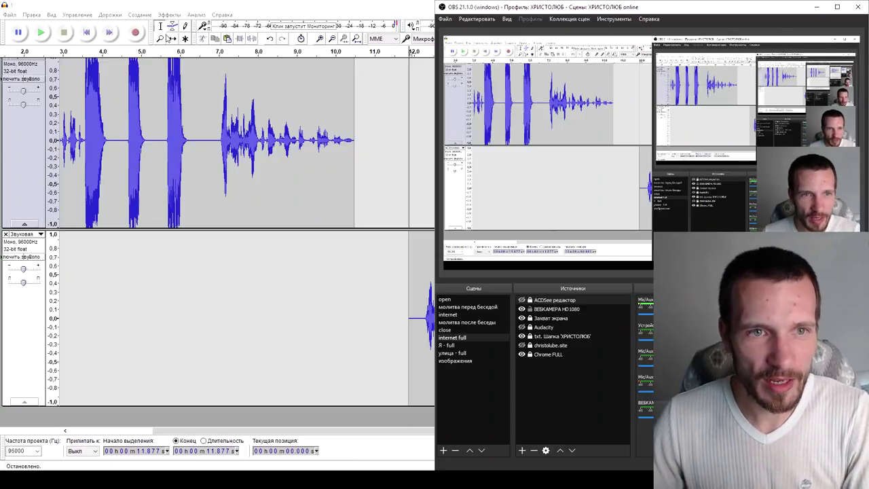
pyautogui.click(312, 55)
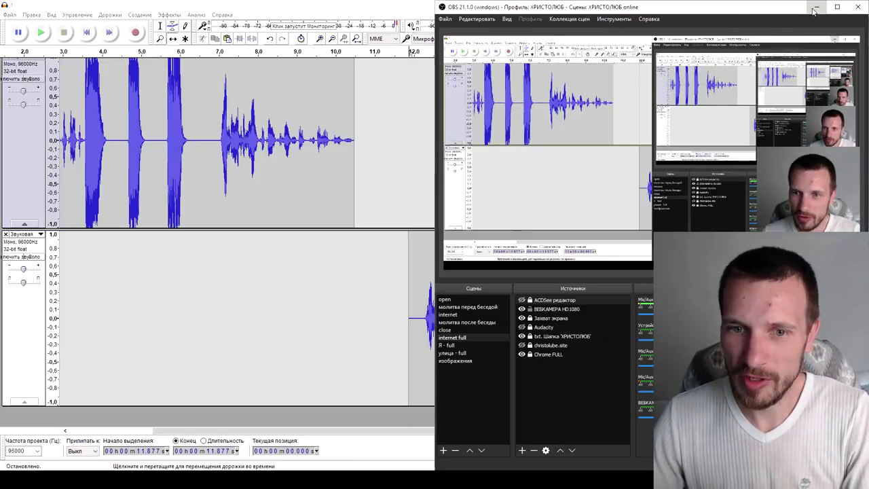
pyautogui.press('super+Up')
pyautogui.moveTo(487, 307); pyautogui.dragTo(453, 134)
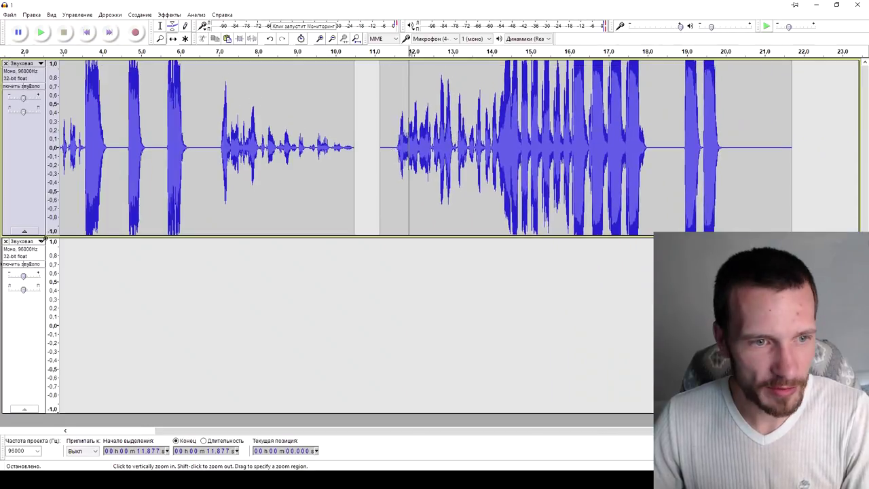
pyautogui.click(6, 235)
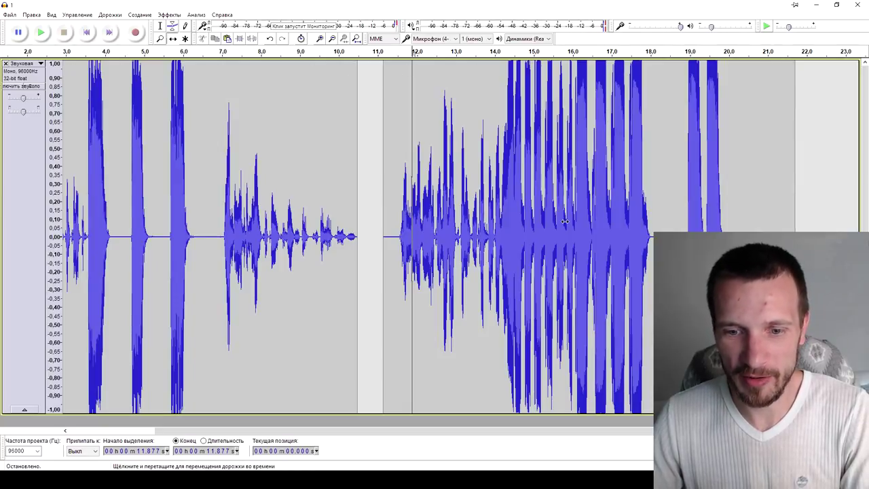
pyautogui.moveTo(612, 482)
pyautogui.moveTo(573, 481)
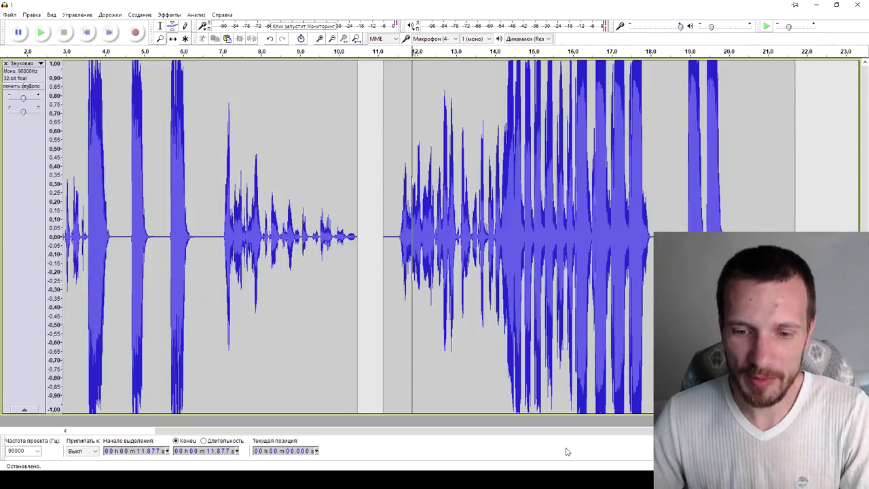
pyautogui.hotkey('alt', 'Tab')
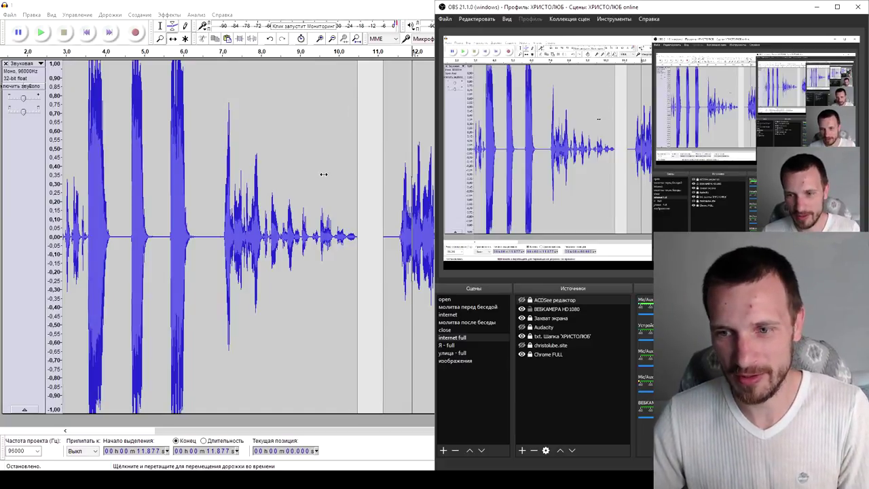
pyautogui.click(815, 9)
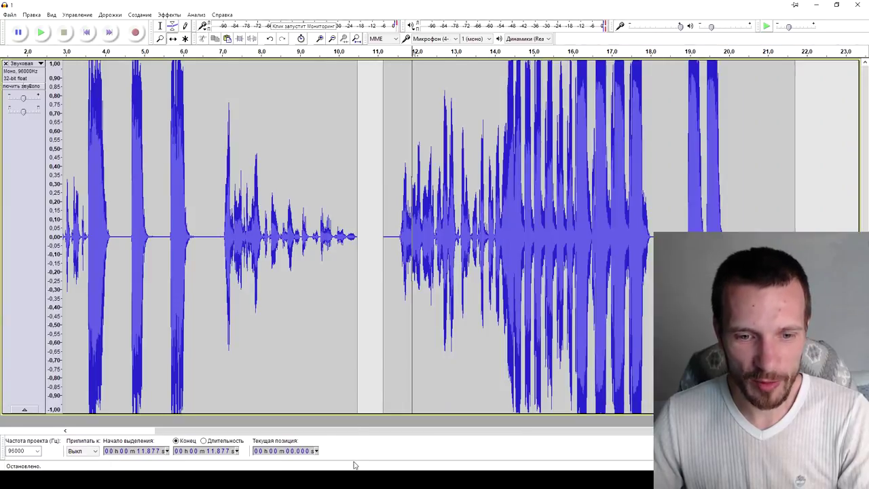
# Apply the Limiter to the whole track with Hard Limit, a limit of -2 dB, 10 ms hold and no make-up gain
pyautogui.moveTo(322, 432); pyautogui.dragTo(232, 433)
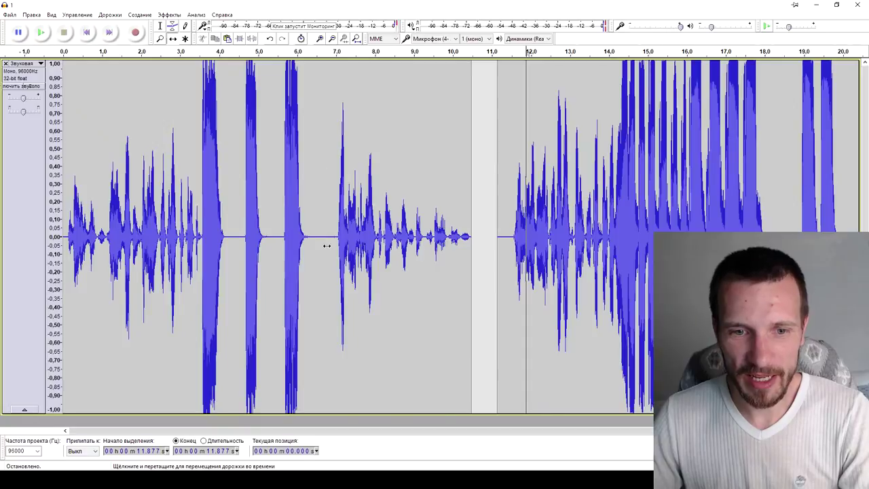
pyautogui.hotkey('ctrl', '3')
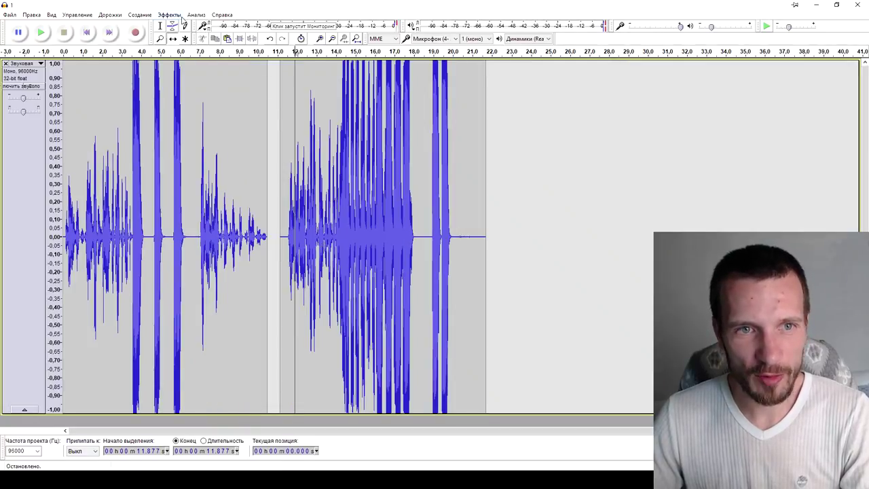
pyautogui.click(195, 15)
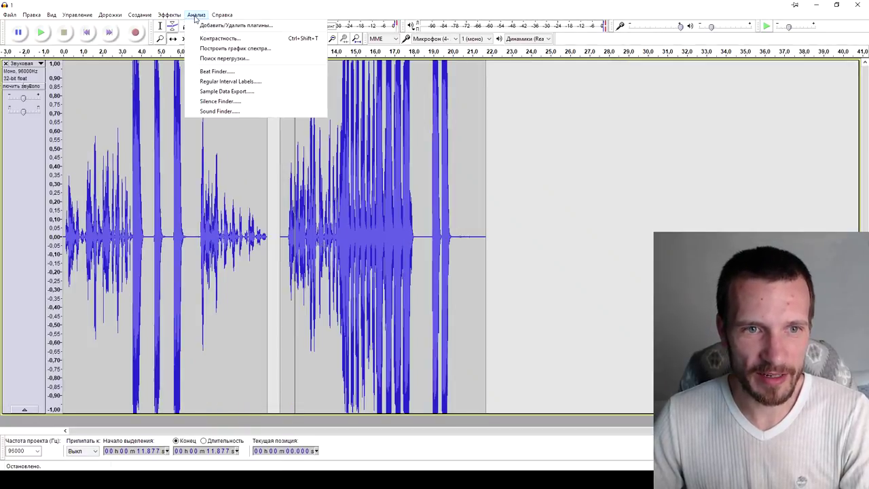
pyautogui.moveTo(169, 15)
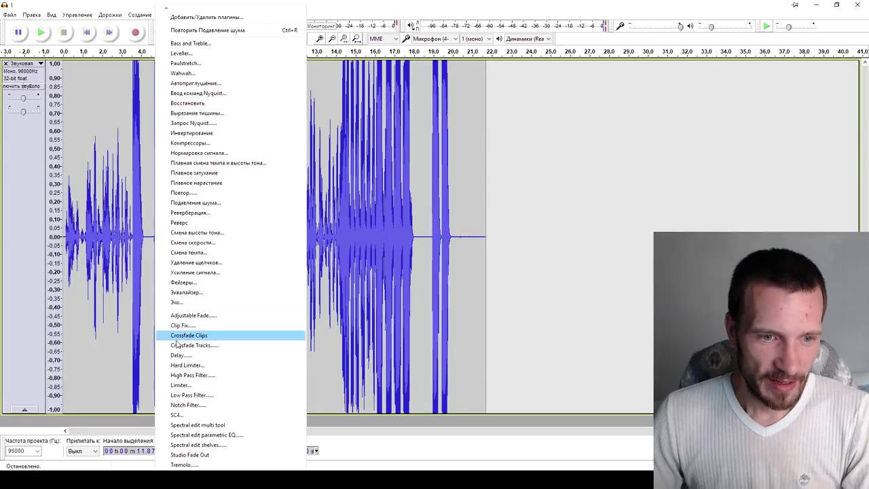
pyautogui.click(188, 385)
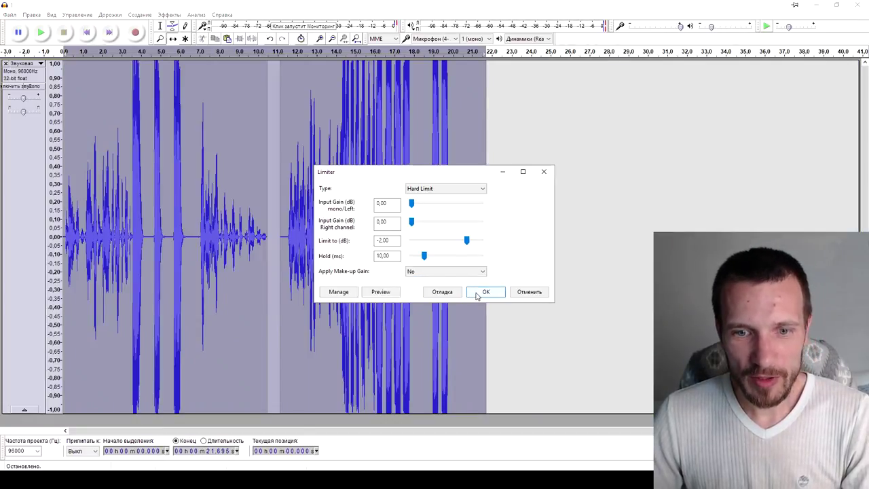
pyautogui.doubleClick(392, 241)
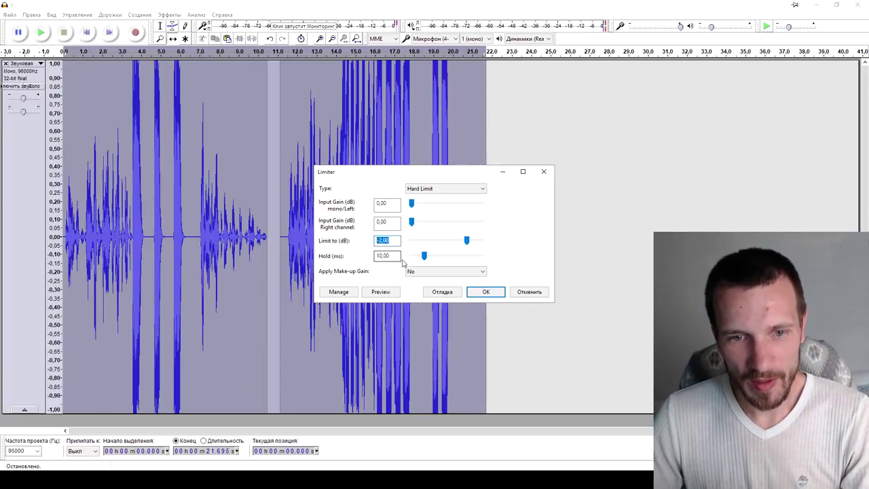
pyautogui.press('Tab')
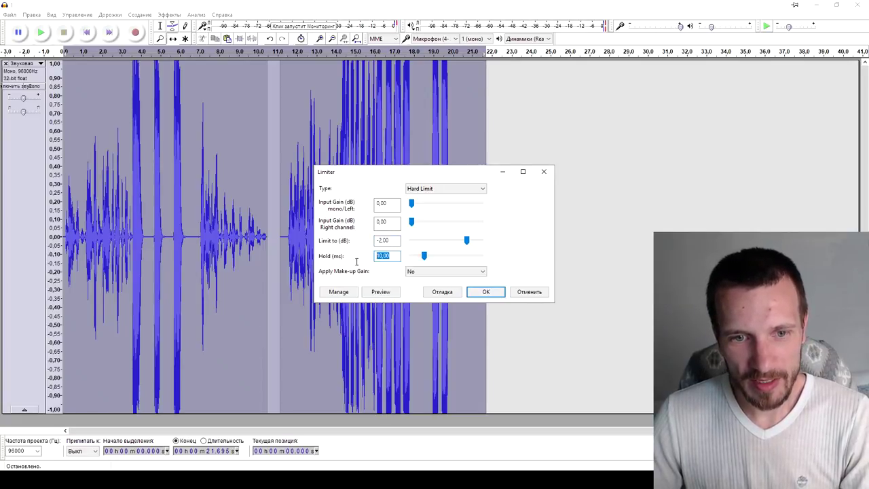
pyautogui.click(485, 292)
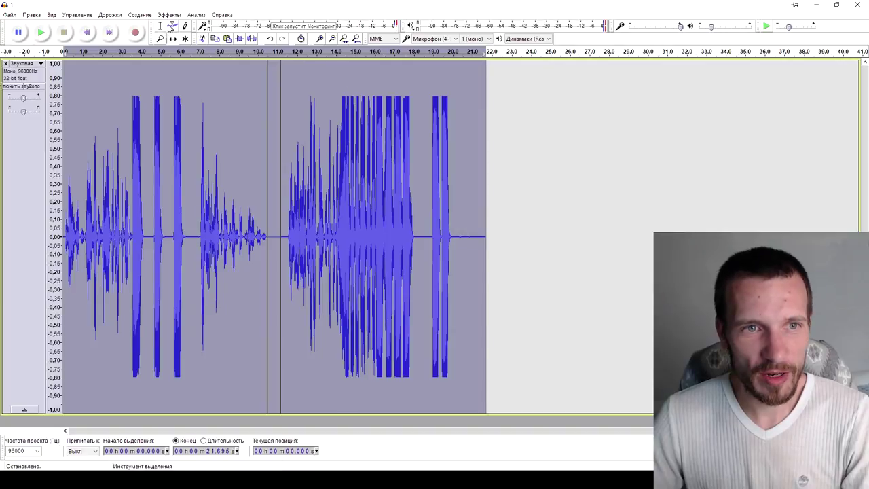
# Play the limited audio from 2.694 s and from 14.187 s to judge the loud sections, and stop playback
pyautogui.click(116, 102)
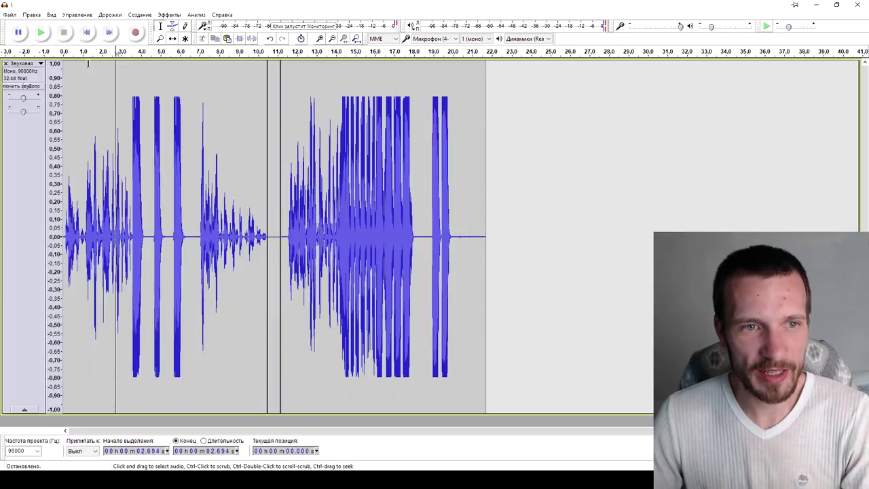
pyautogui.click(41, 34)
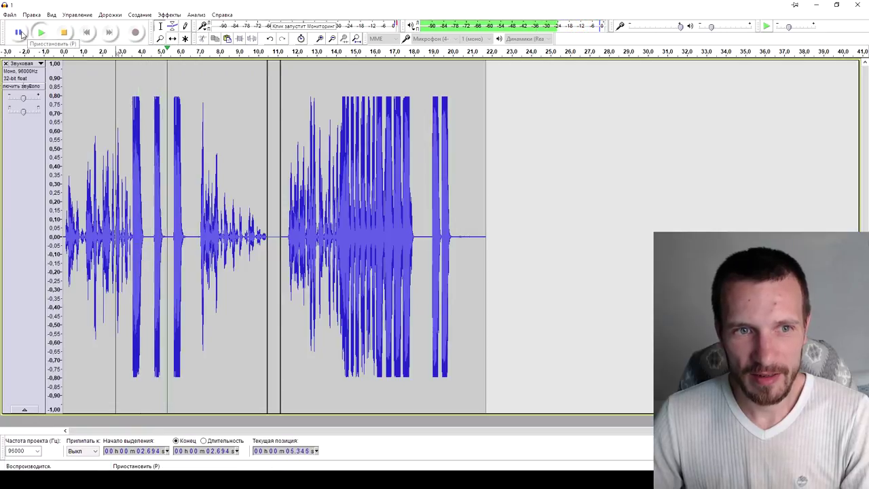
pyautogui.press('p')
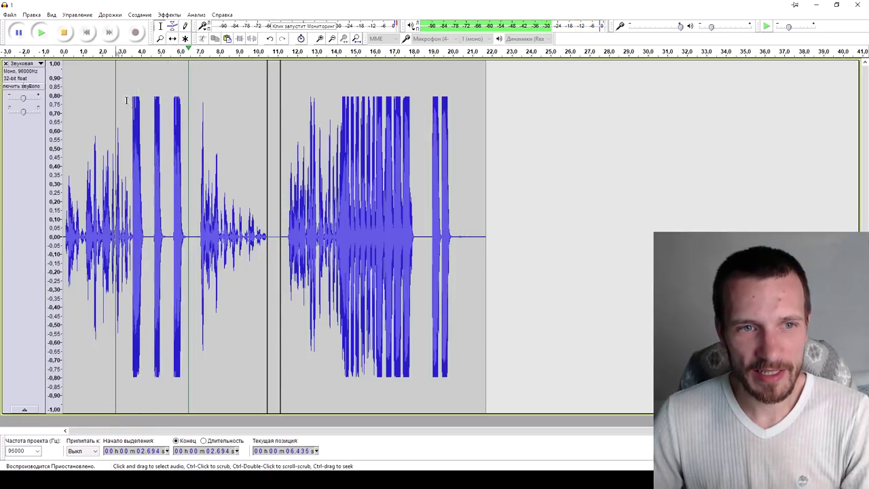
pyautogui.click(339, 103)
pyautogui.click(41, 34)
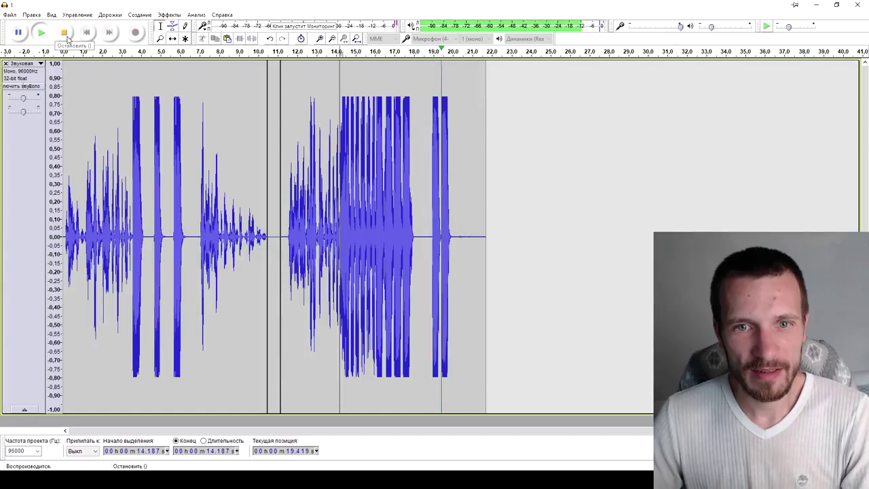
pyautogui.click(66, 37)
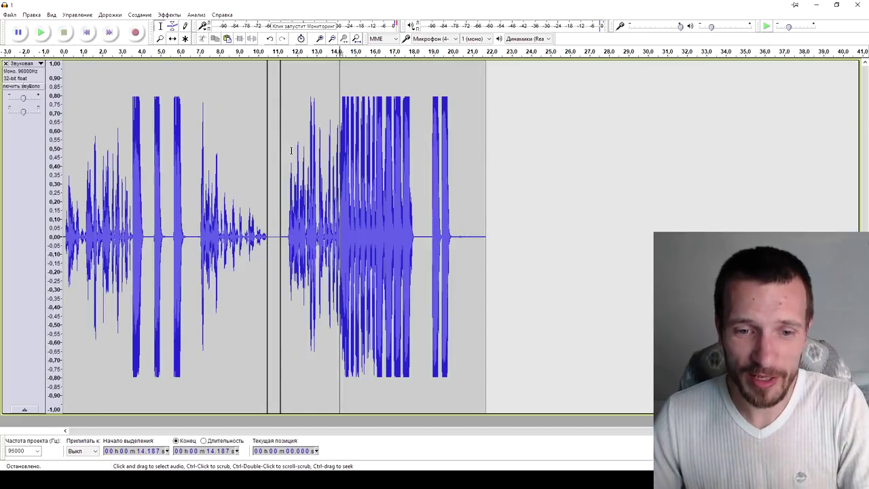
# Bring up OBS and the sticky notes, and view the ИНФОРМАТИКА note with the list of audio processing steps
pyautogui.hotkey('alt', 'Tab')
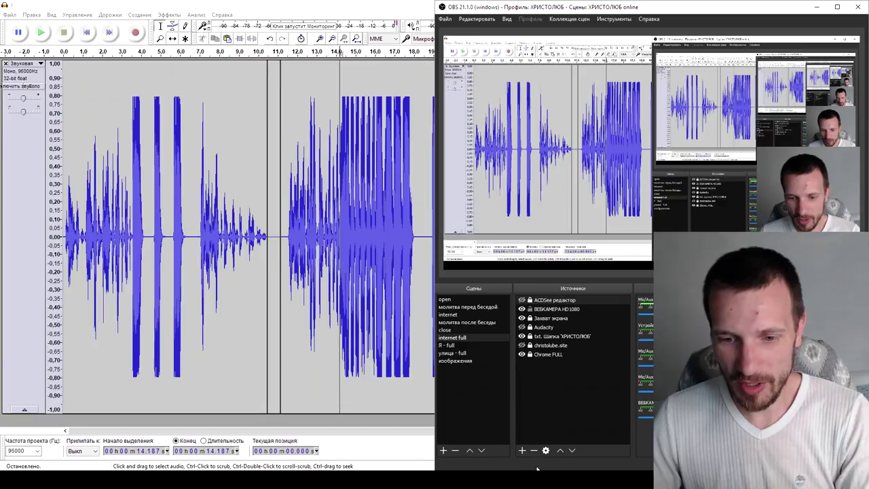
pyautogui.hotkey('alt', 'Tab')
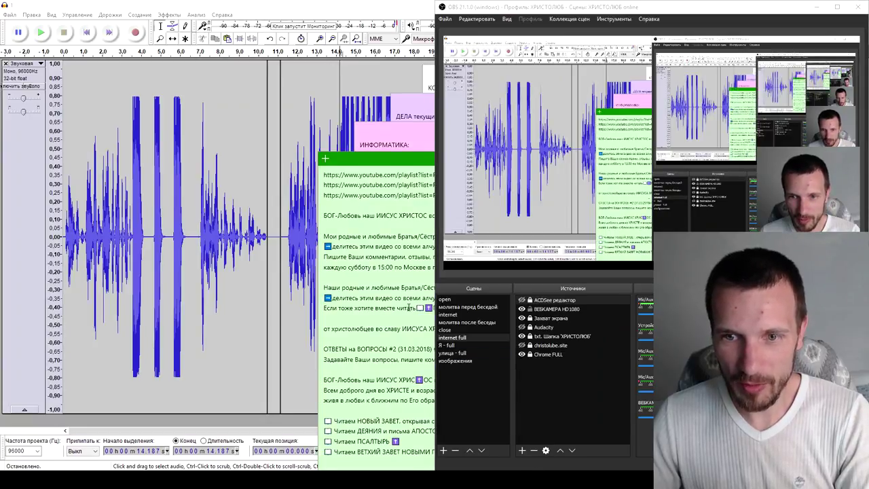
pyautogui.click(384, 147)
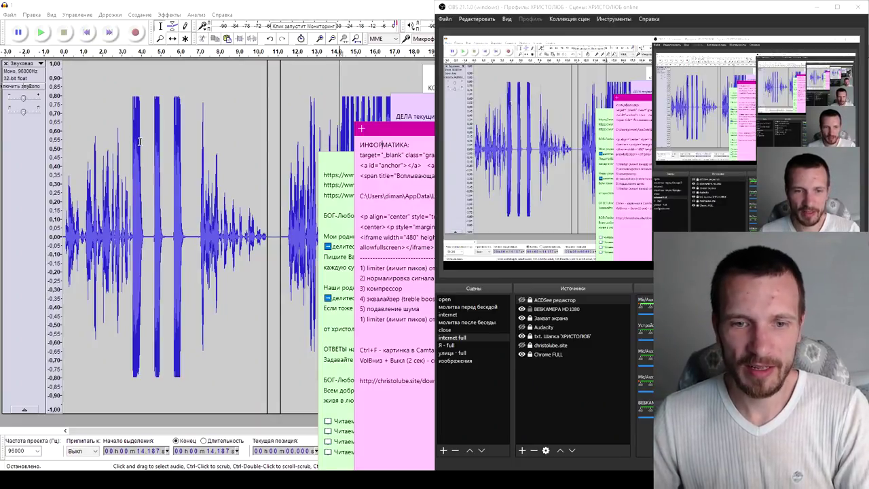
# Return to Audacity, merge the track's clips across their split lines and place the cursor at 7.802 s
pyautogui.click(162, 184)
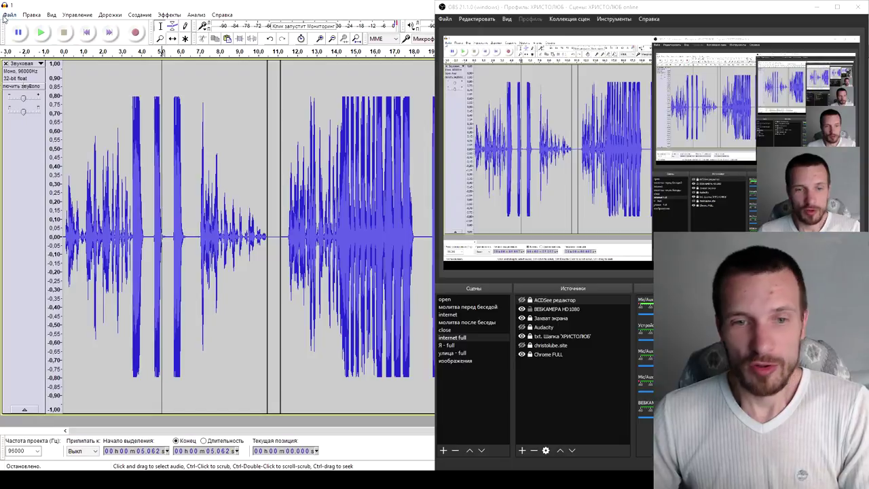
pyautogui.click(215, 173)
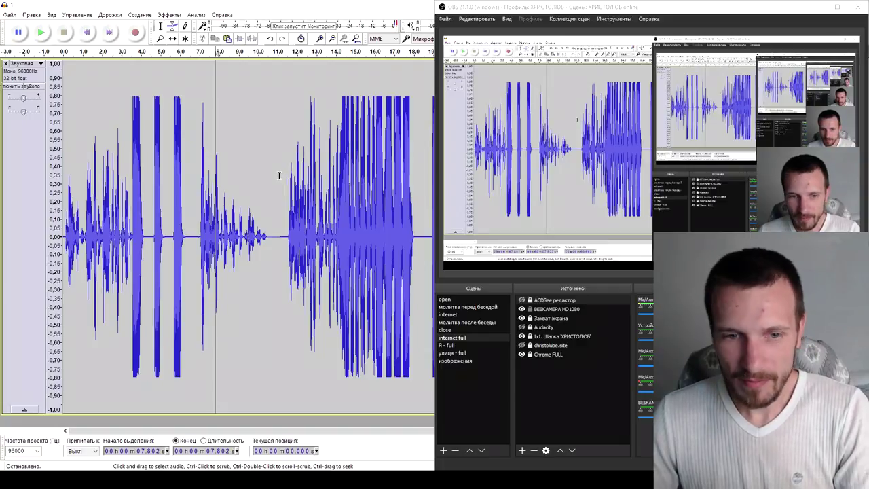
# Start an audio export to the desktop named 1, keeping the MP3 format, constant bit rate and 96 kbps quality
pyautogui.click(8, 15)
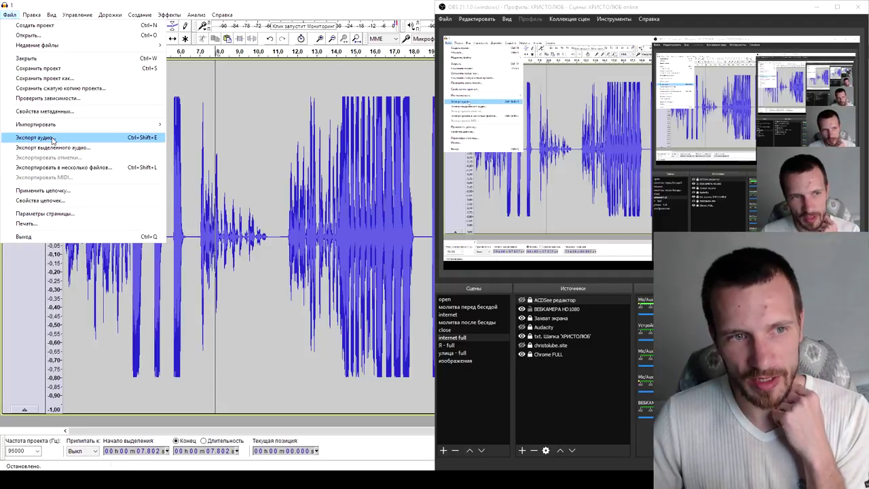
pyautogui.click(51, 138)
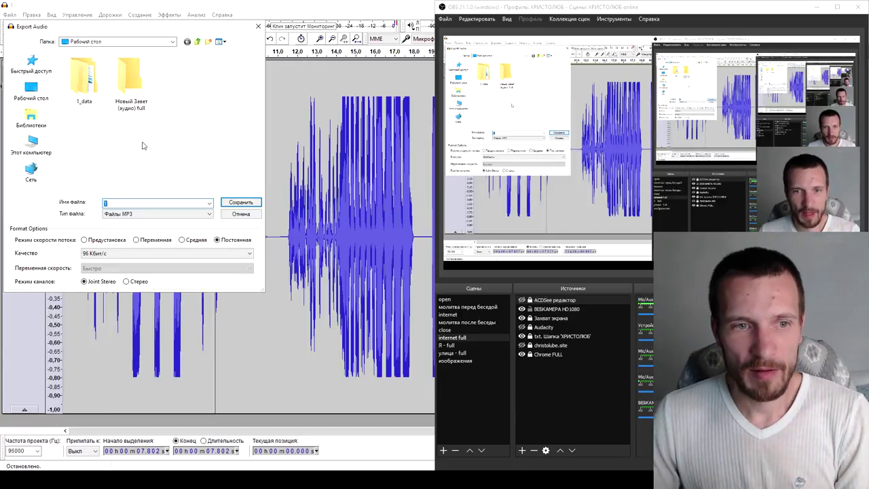
pyautogui.click(180, 255)
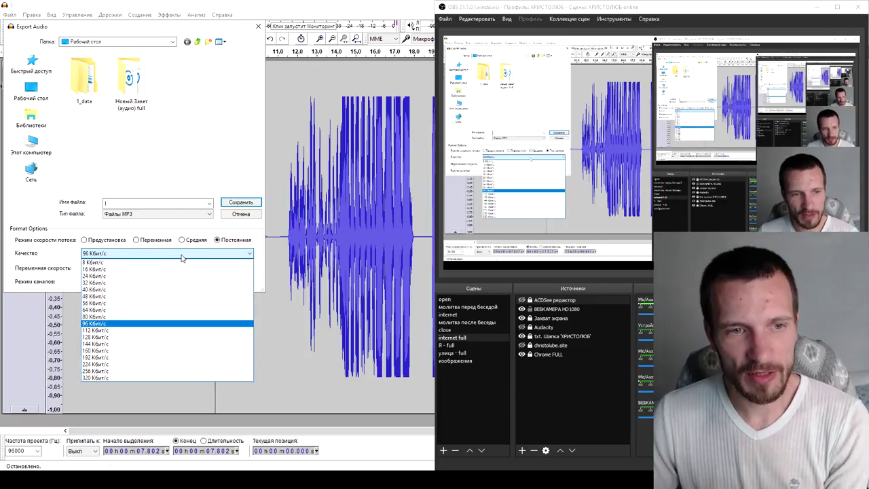
pyautogui.click(181, 257)
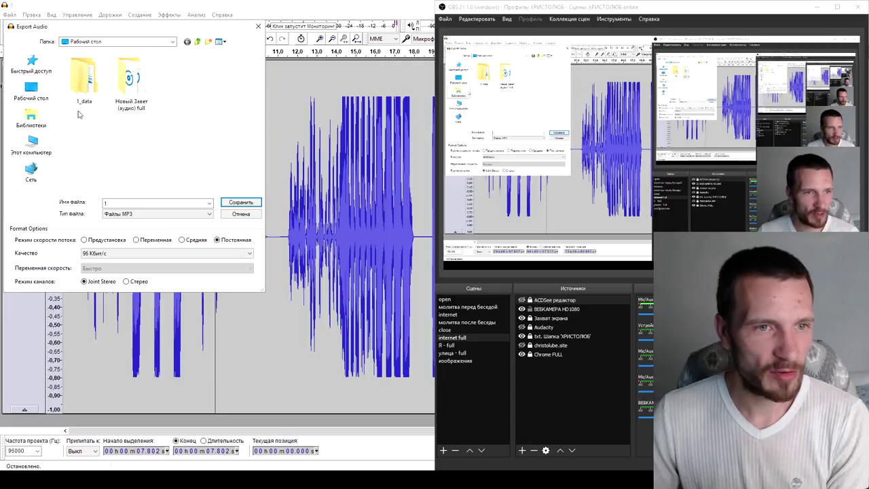
pyautogui.click(175, 214)
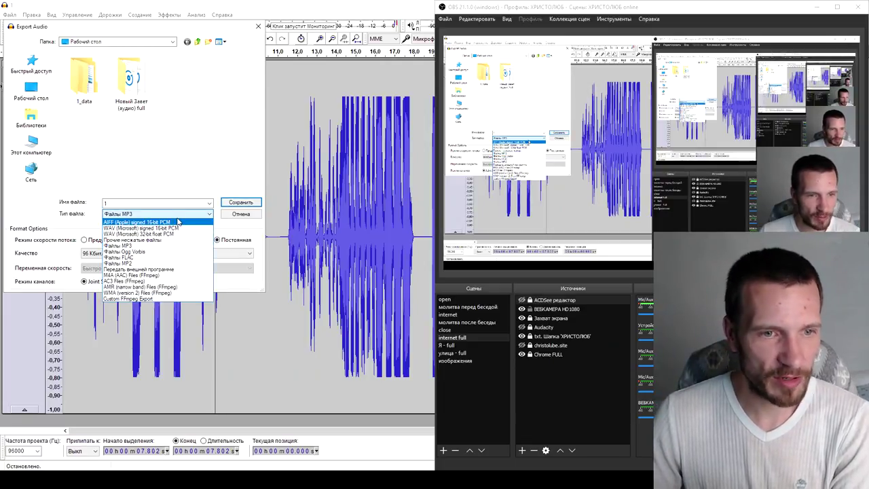
pyautogui.click(184, 215)
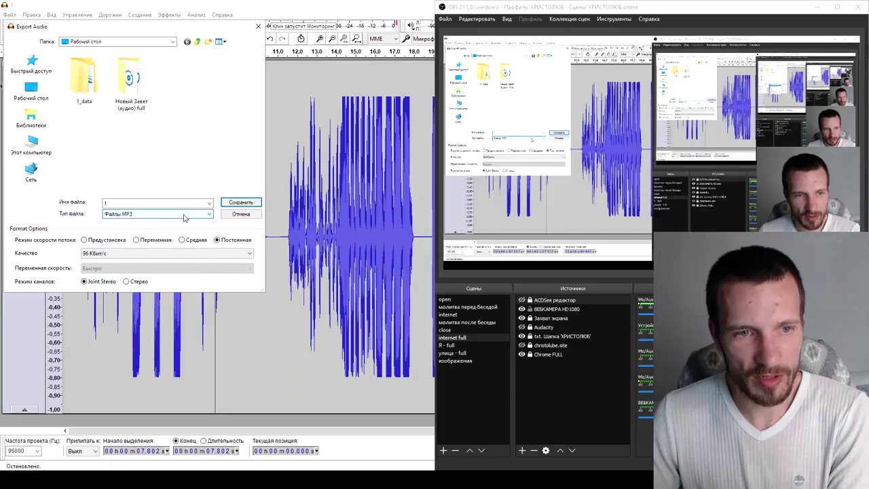
# Save the MP3 export, resampling it to 48000 Hz, and complete the export
pyautogui.click(233, 205)
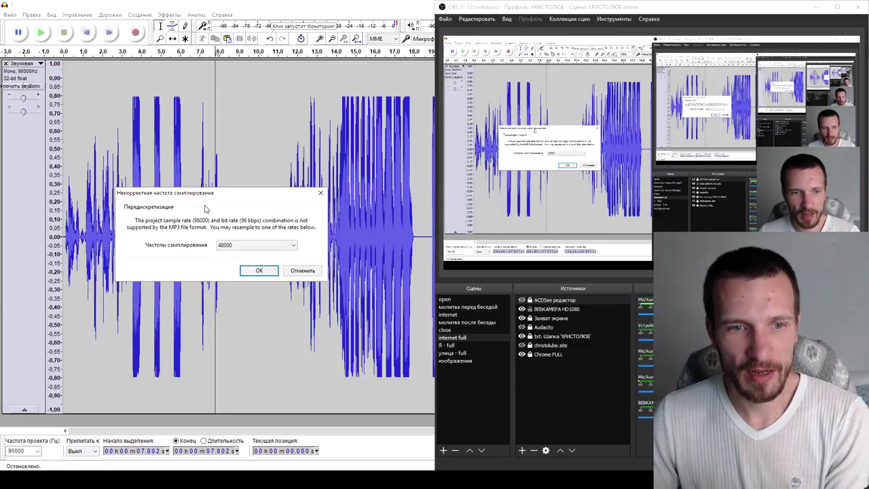
pyautogui.click(232, 245)
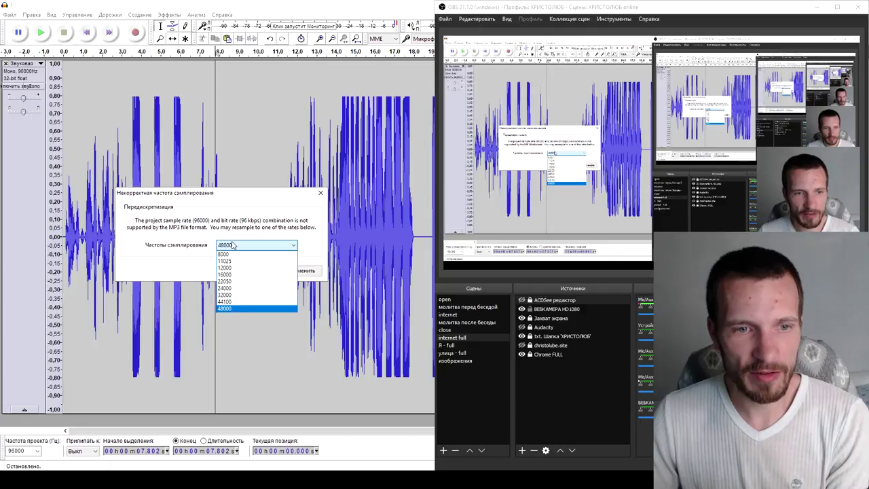
pyautogui.click(241, 309)
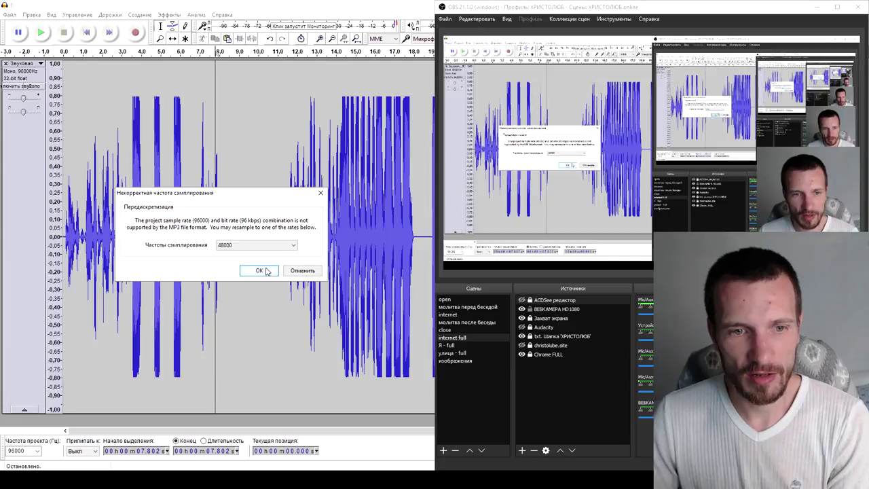
pyautogui.click(259, 271)
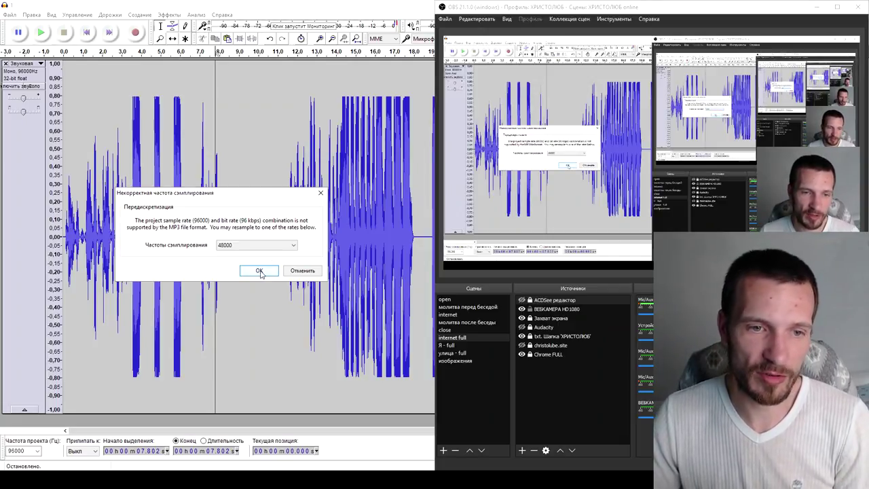
pyautogui.click(259, 271)
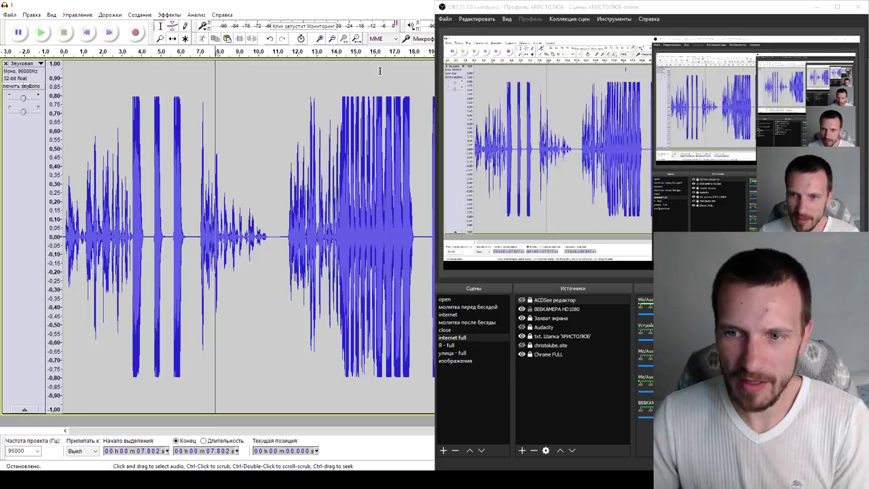
# Minimize the open windows to reach the desktop, play the exported file 1 in the music player, and bring up OBS
pyautogui.click(838, 4)
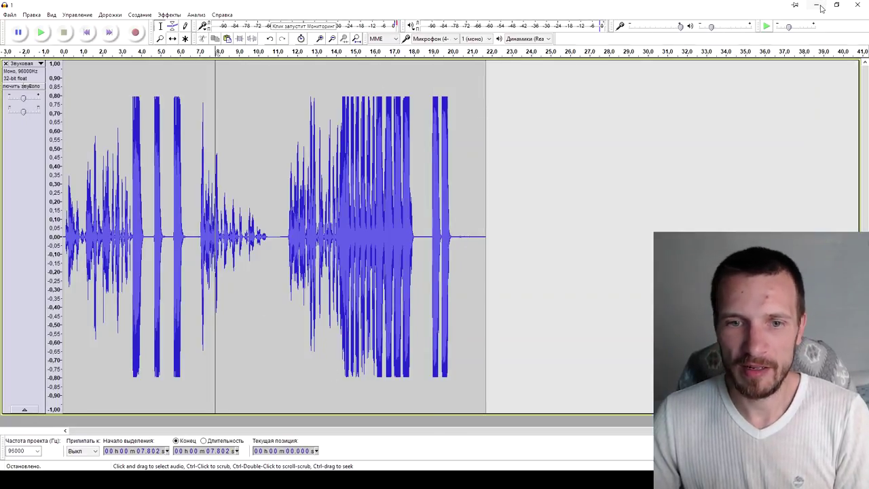
pyautogui.click(819, 5)
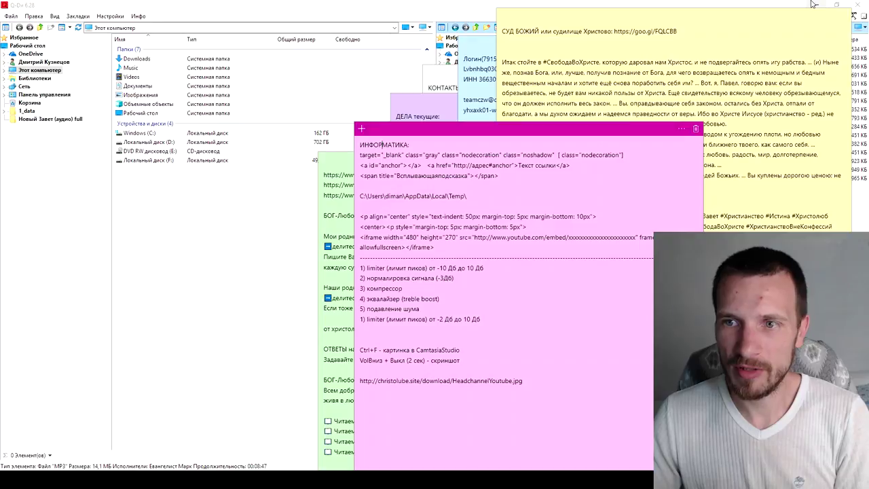
pyautogui.click(818, 5)
pyautogui.click(446, 485)
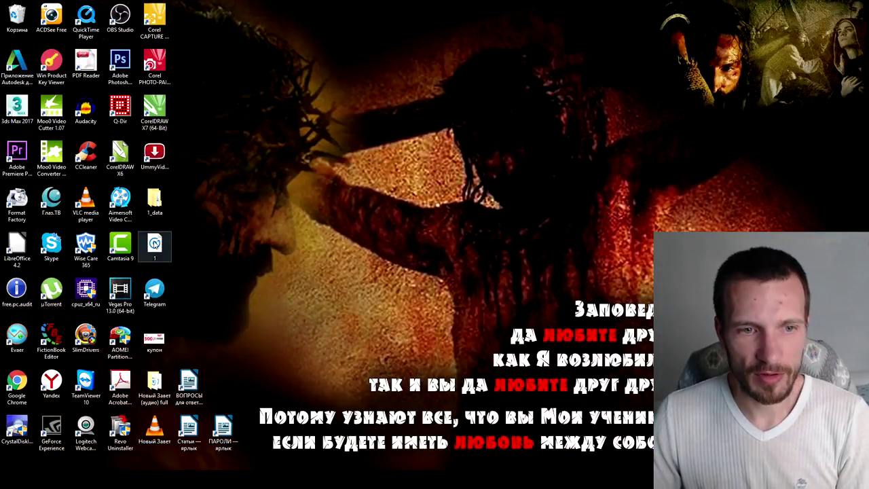
pyautogui.rightClick(153, 243)
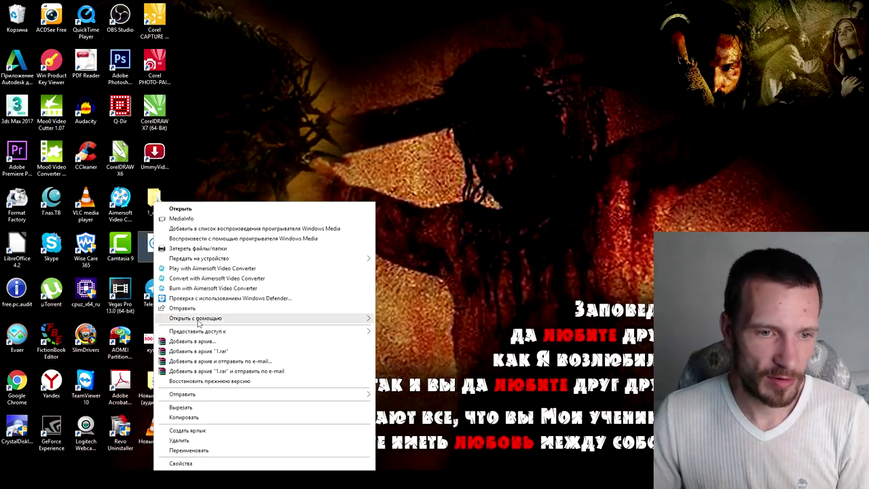
pyautogui.doubleClick(149, 249)
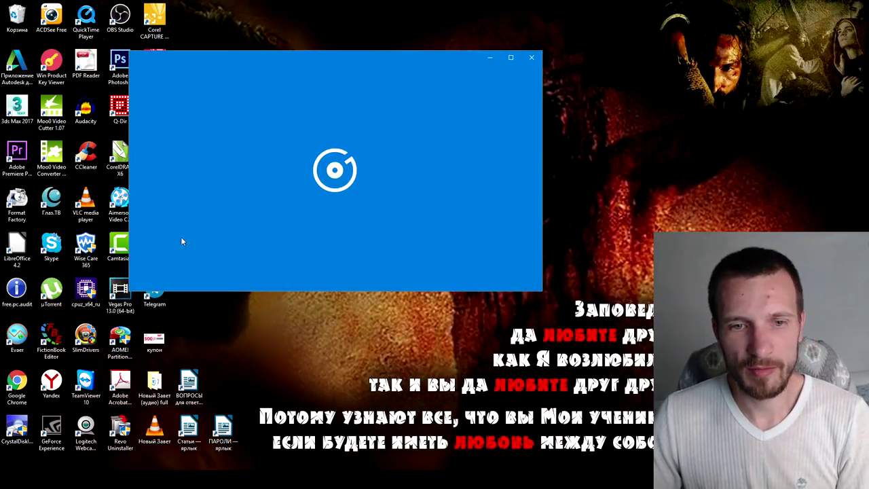
pyautogui.hotkey('alt', 'Tab')
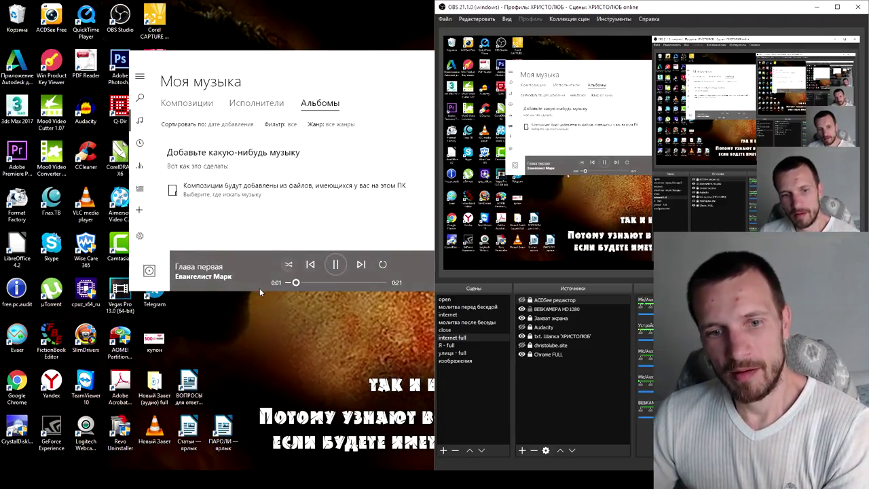
# Move the music player clear of OBS, raise the playback volume slightly while the exported recording plays, and close the player
pyautogui.moveTo(334, 58); pyautogui.dragTo(271, 64)
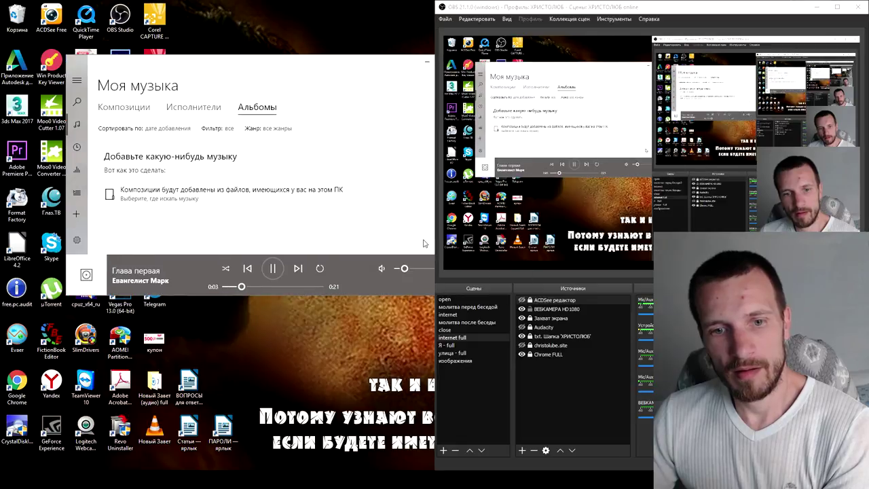
pyautogui.moveTo(406, 268)
pyautogui.mouseDown()
pyautogui.moveTo(422, 269)
pyautogui.moveTo(410, 275)
pyautogui.mouseUp()
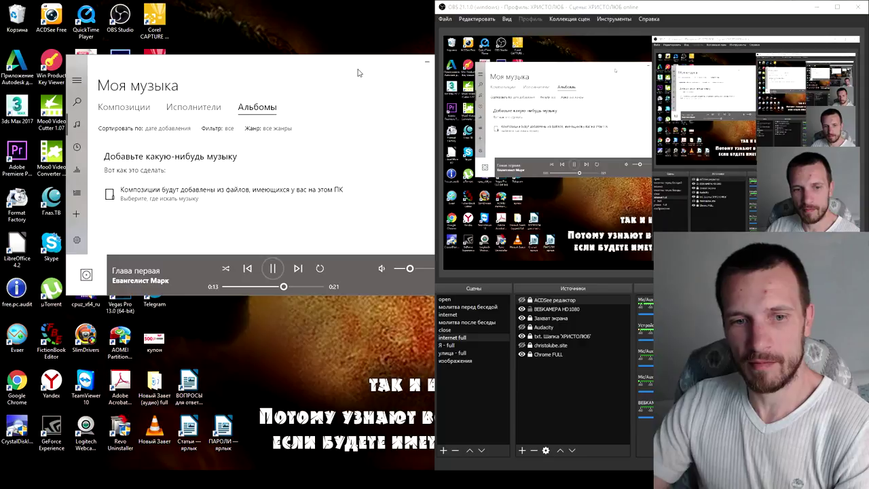
pyautogui.moveTo(370, 64); pyautogui.dragTo(344, 72)
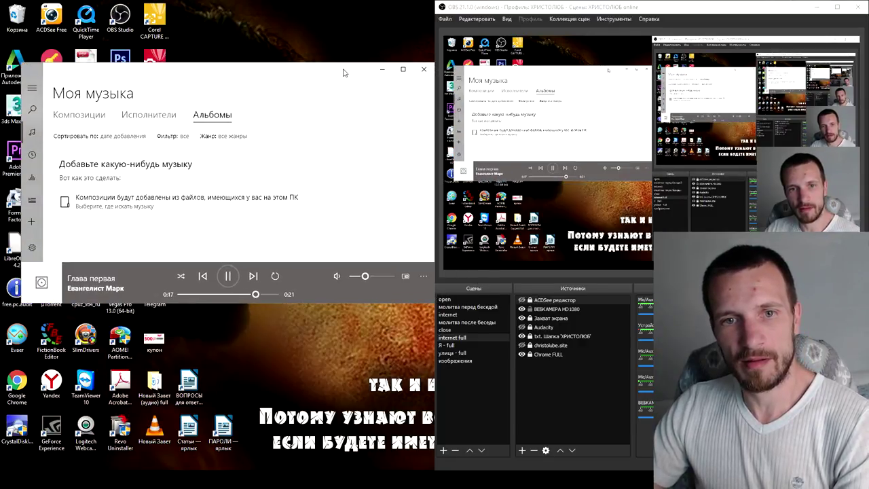
pyautogui.click(426, 72)
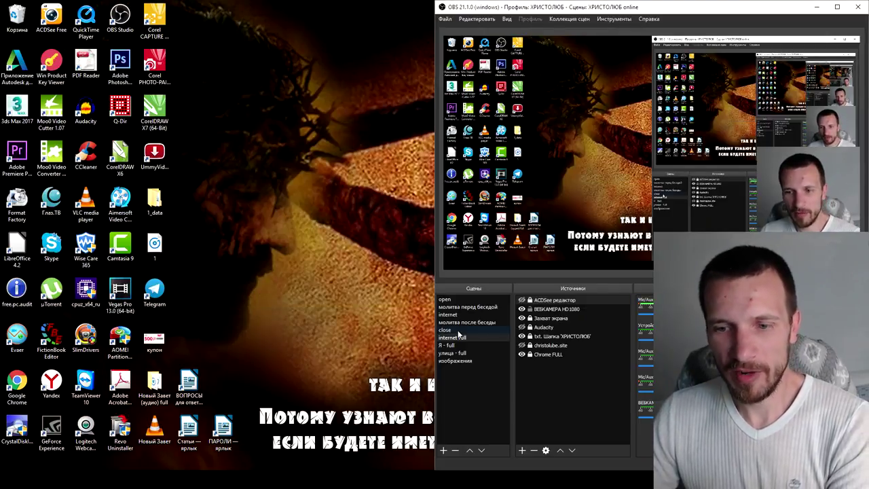
# Hide the Захват экрана source in OBS, and show the beginning of the Russian Audacity download page in the browser
pyautogui.click(522, 318)
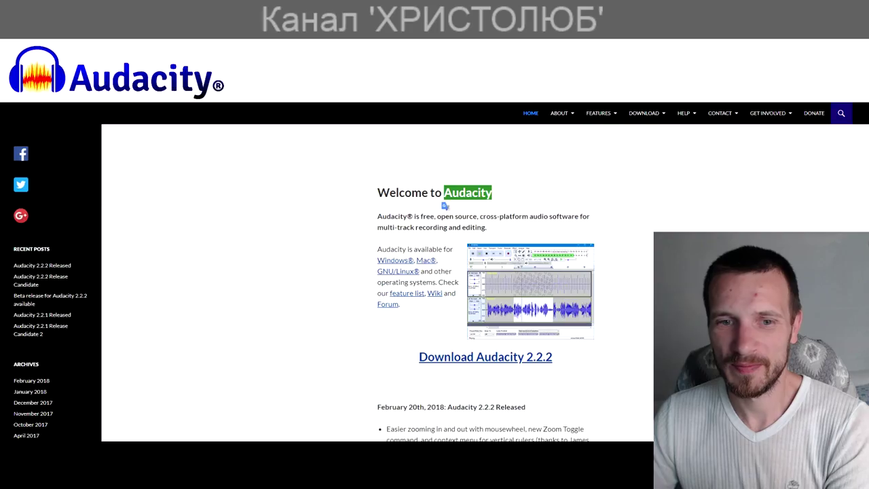
pyautogui.press('Escape')
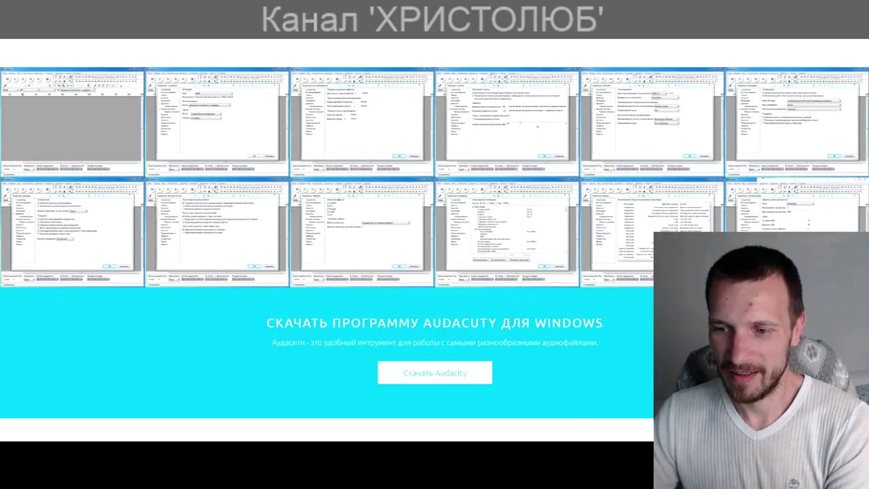
pyautogui.scroll(10, 434, 238)
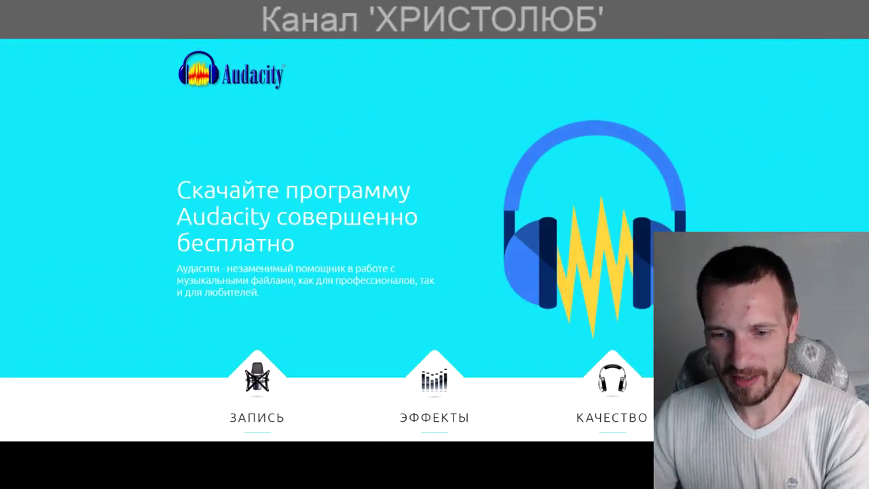